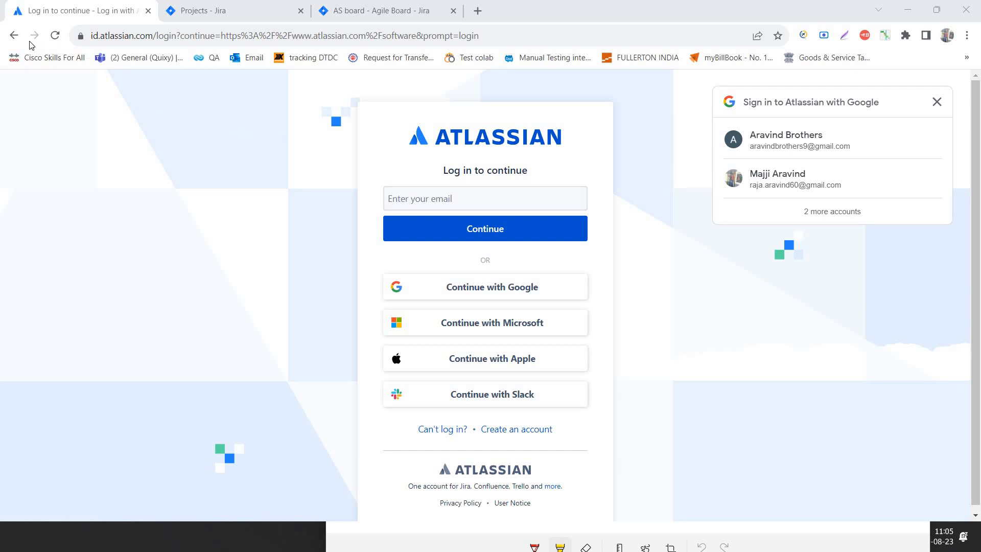
# Go back to the Atlassian products page and open Jira Software through the Atlassian Start page.
pyautogui.click(12, 36)
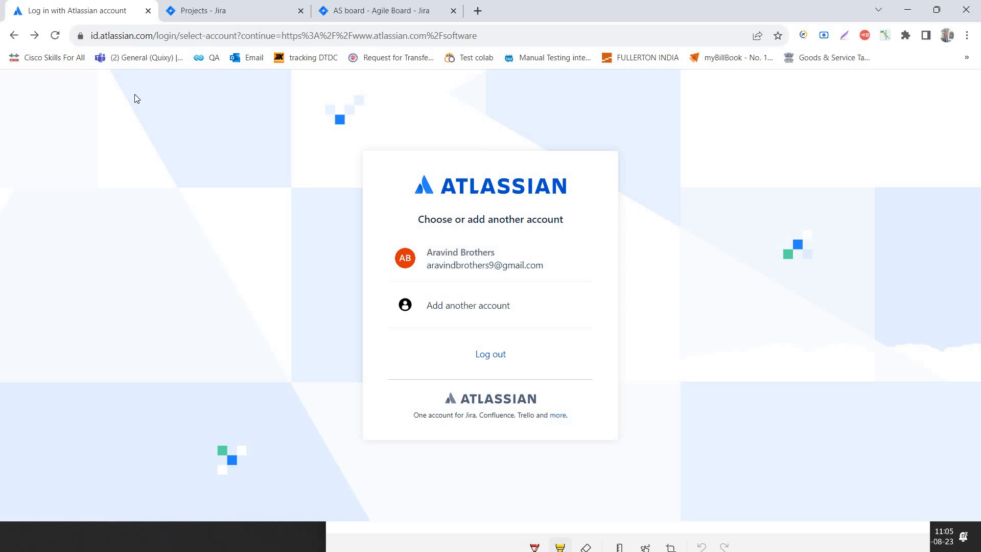
pyautogui.click(15, 36)
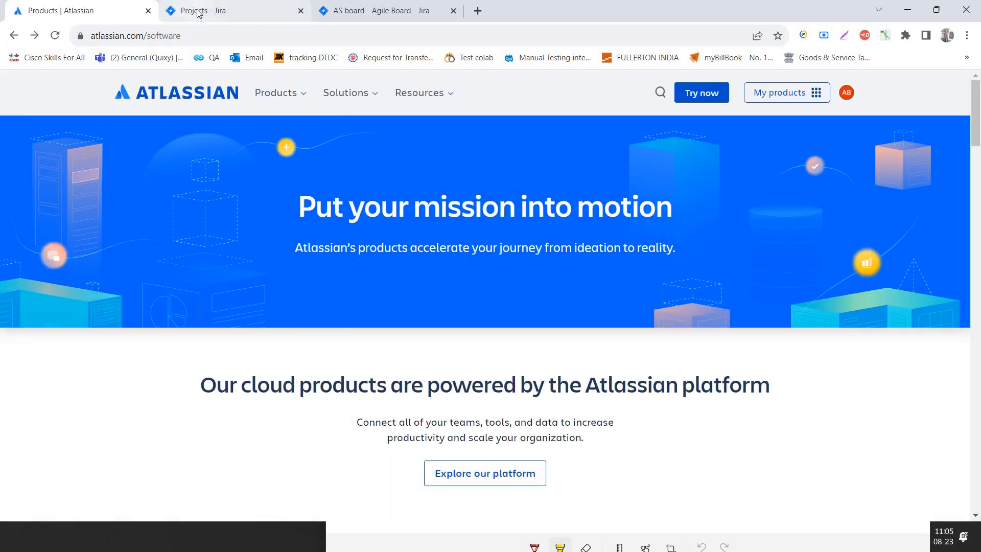
pyautogui.moveTo(198, 13)
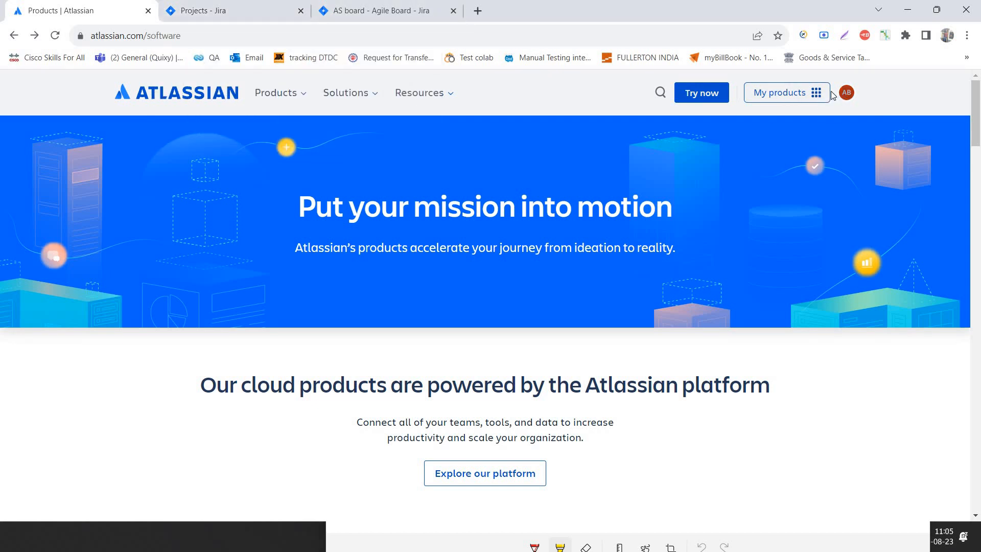
pyautogui.click(816, 93)
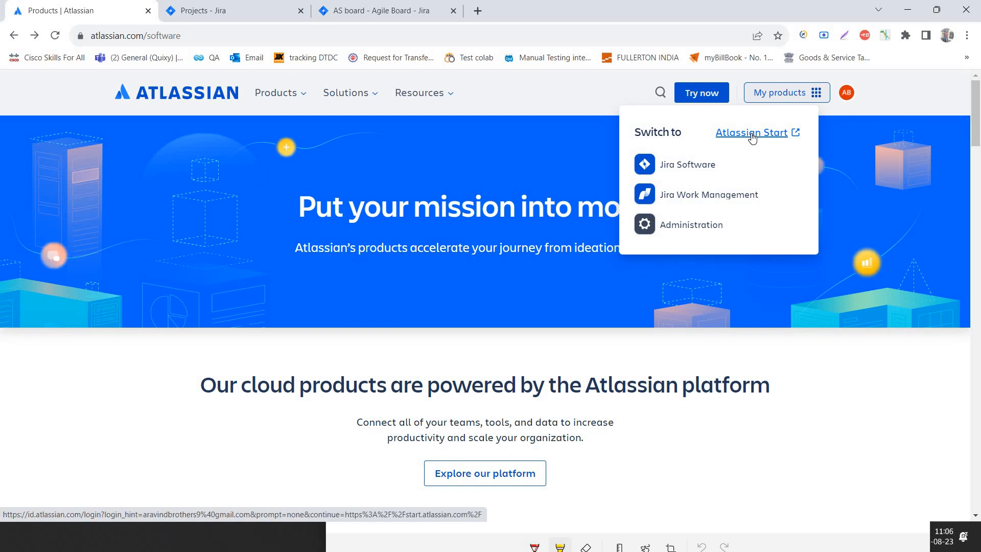
pyautogui.click(752, 134)
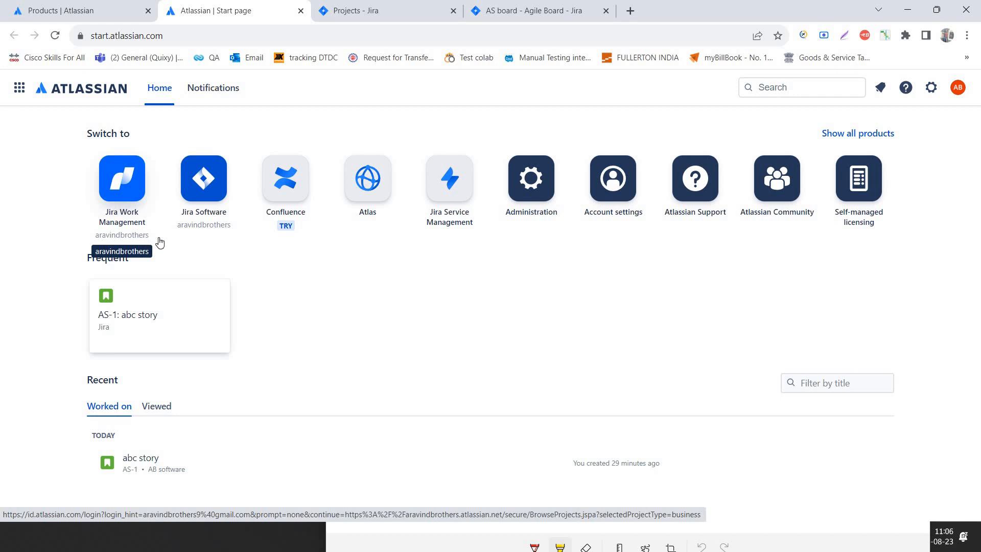
pyautogui.click(207, 210)
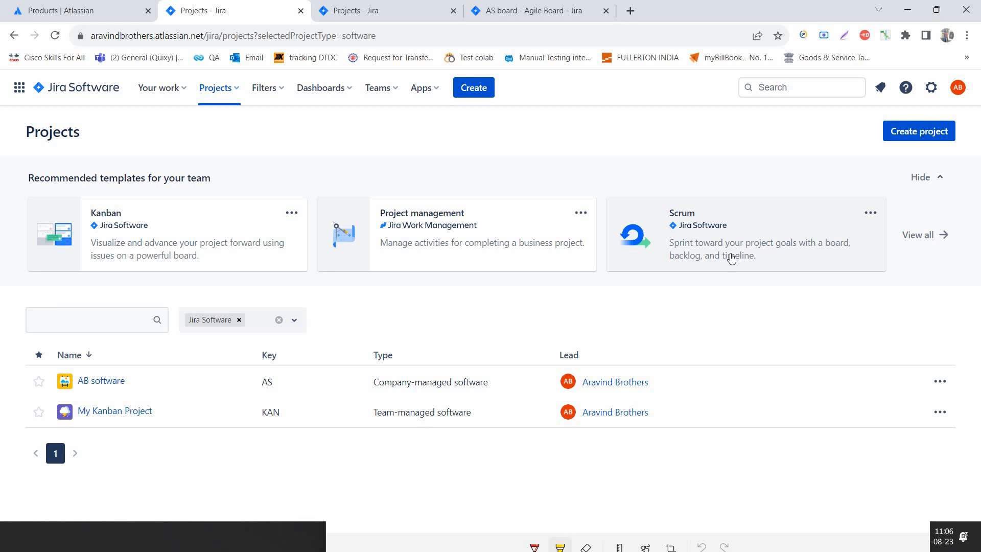
# Open the Scrum project template and review the team-managed and company-managed project types.
pyautogui.click(731, 258)
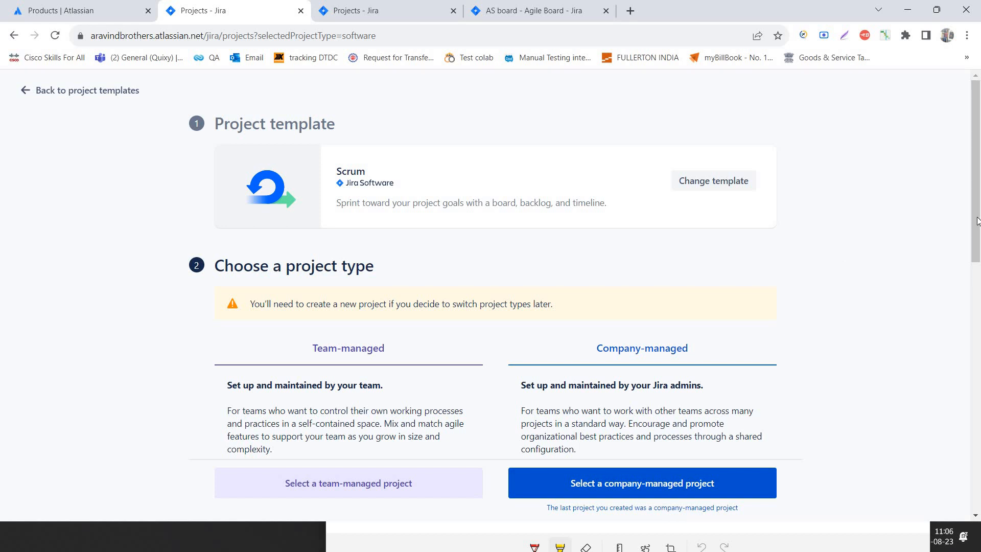
pyautogui.scroll(-5, 977, 231)
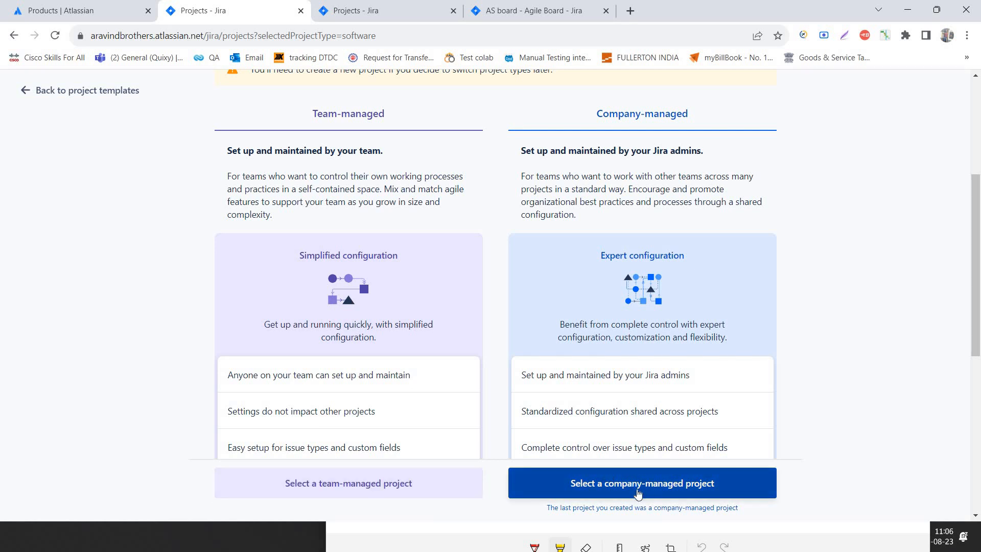
# Open the existing AB software project from the other Jira projects page and dismiss the community notice.
pyautogui.click(384, 10)
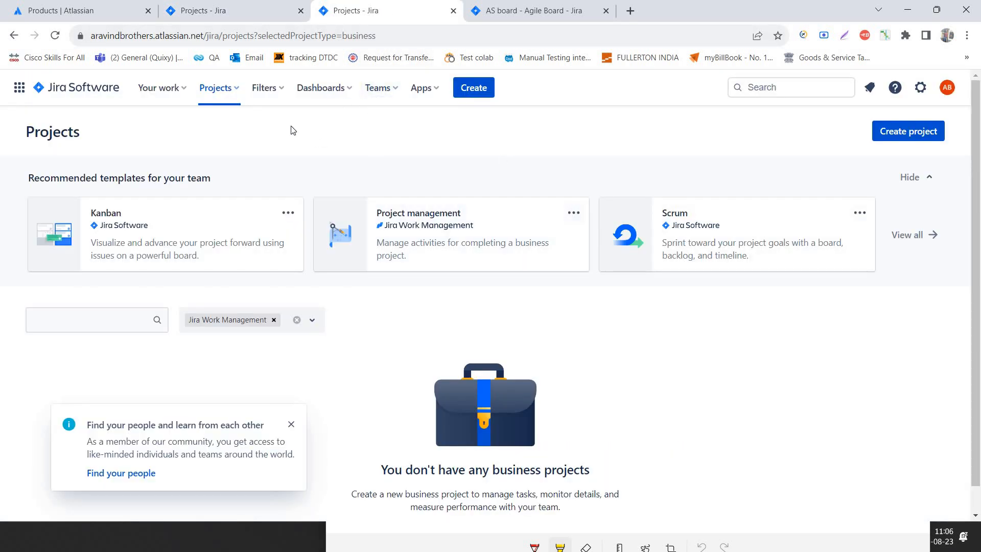
pyautogui.click(214, 92)
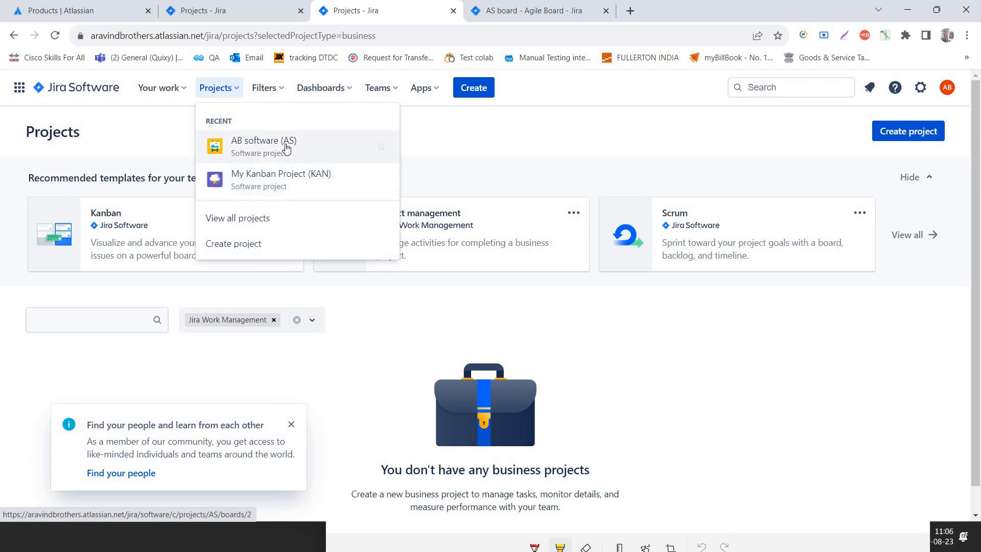
pyautogui.click(246, 152)
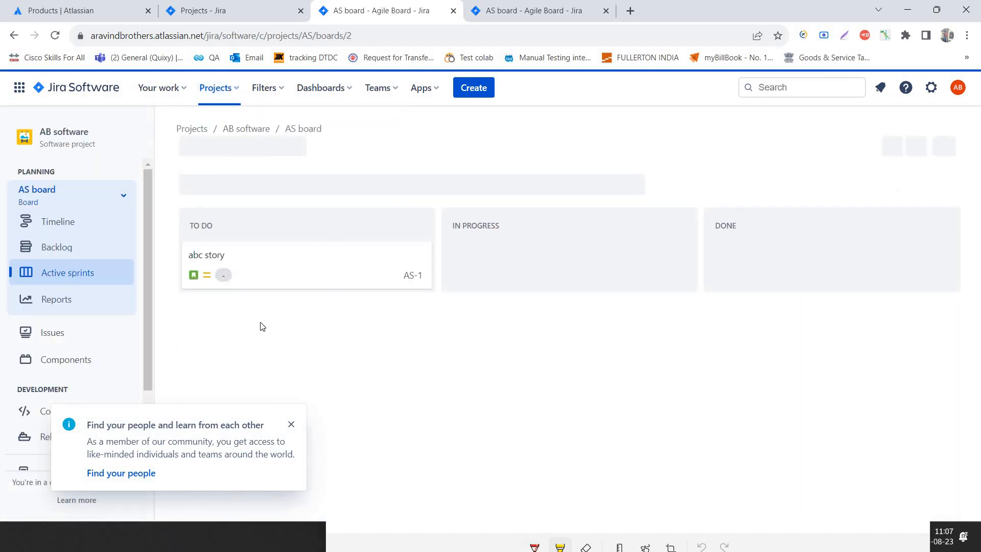
pyautogui.click(292, 424)
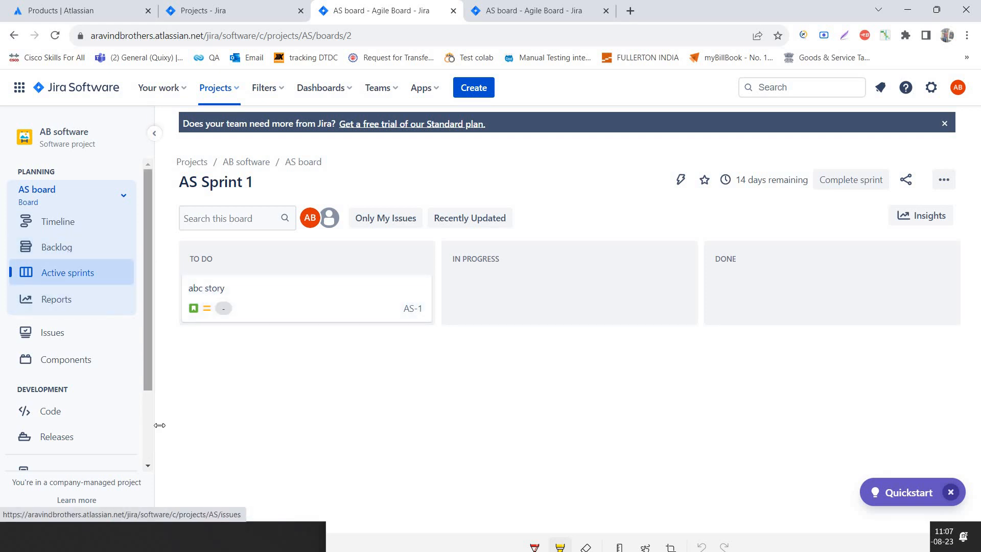
# Open the AB software project's backlog and create a new sprint.
pyautogui.scroll(-1, 146, 430)
pyautogui.scroll(-2, 147, 428)
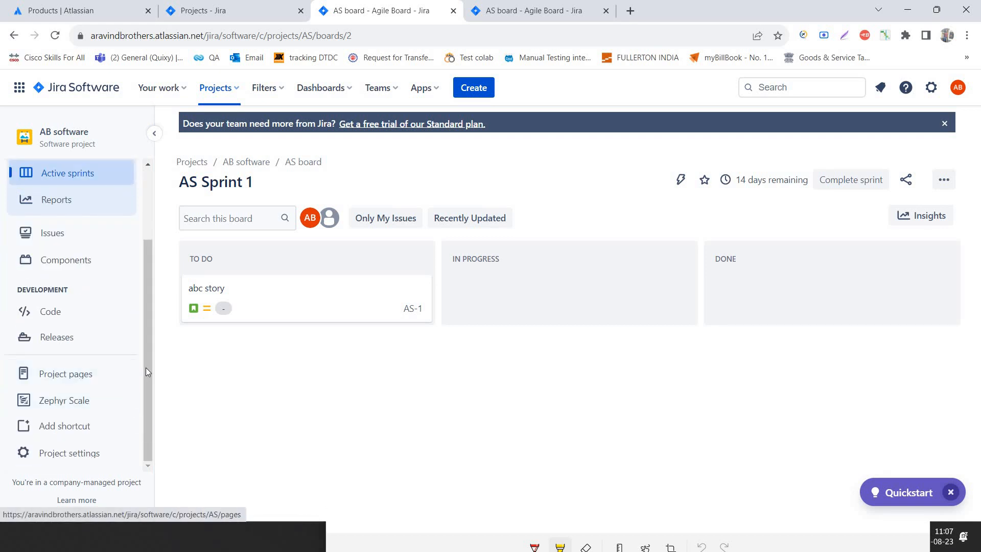
pyautogui.scroll(3, 151, 366)
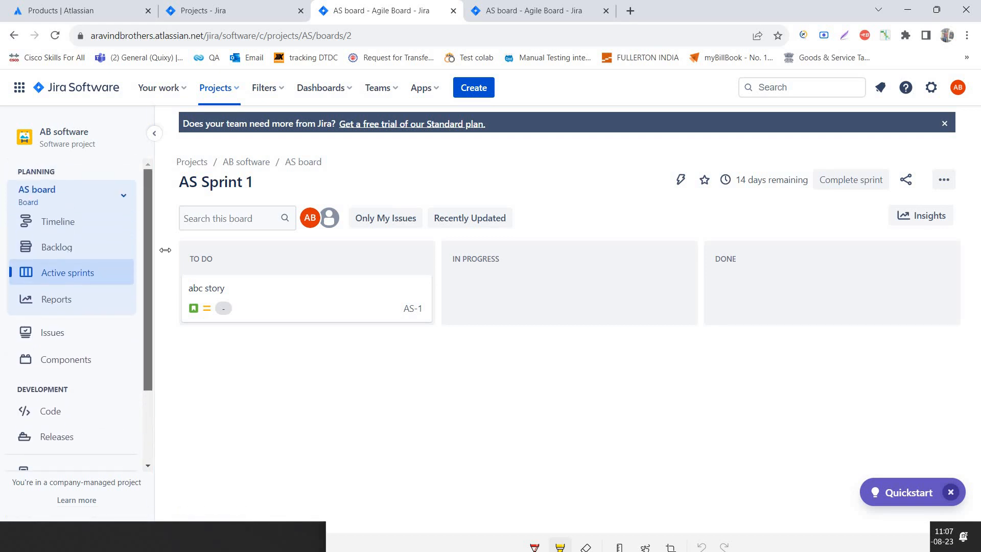
pyautogui.click(86, 255)
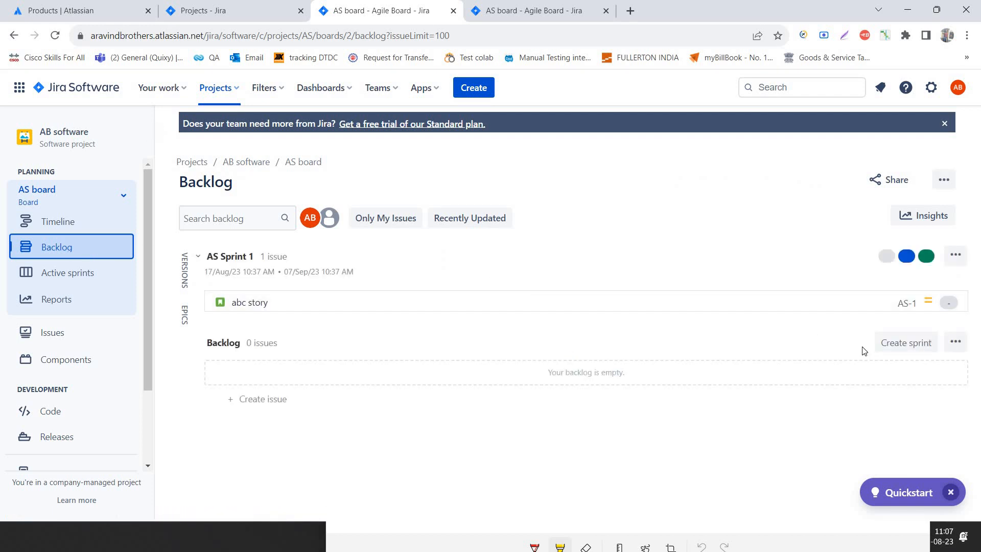
pyautogui.click(897, 350)
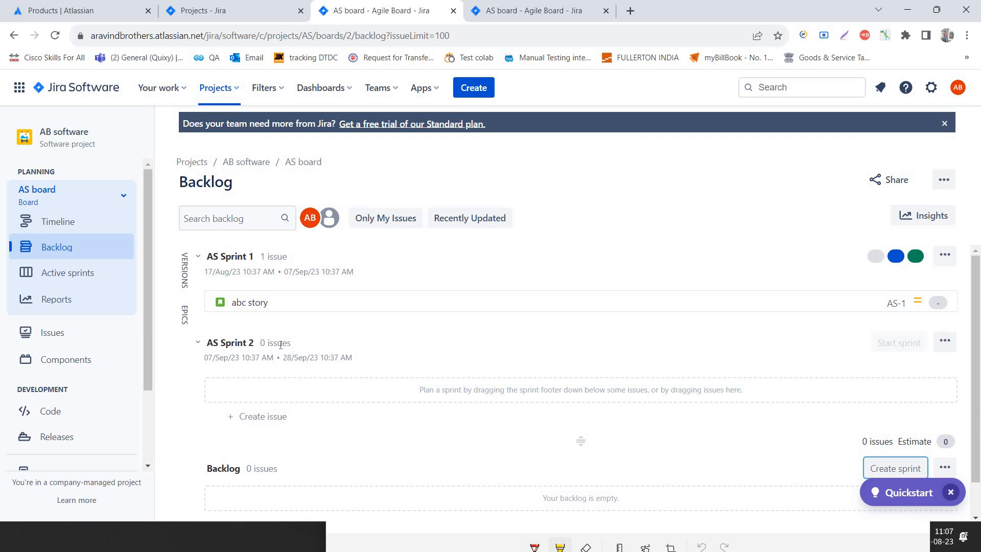
# Compare the active sprint board with the backlog, and filter the board briefly by unassigned issues.
pyautogui.click(88, 281)
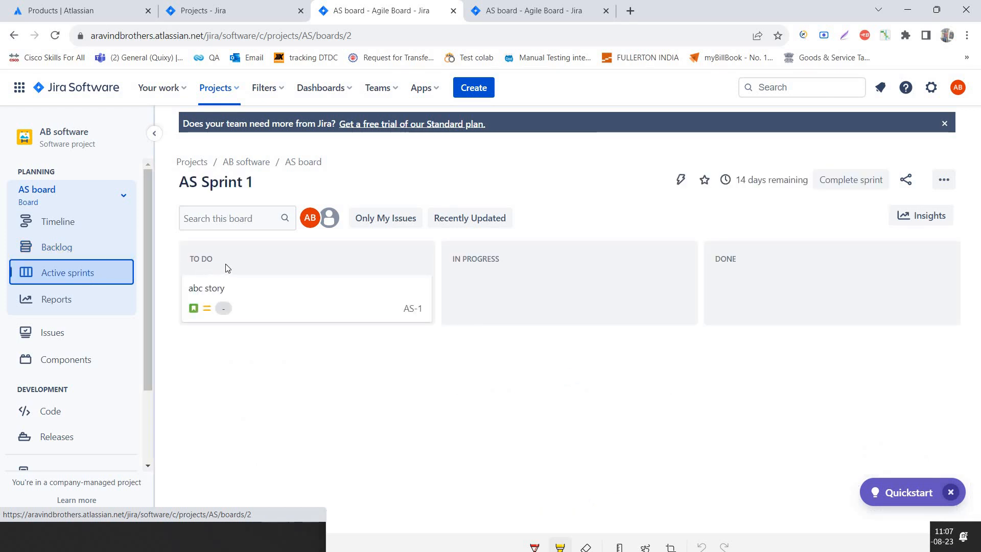
pyautogui.click(72, 256)
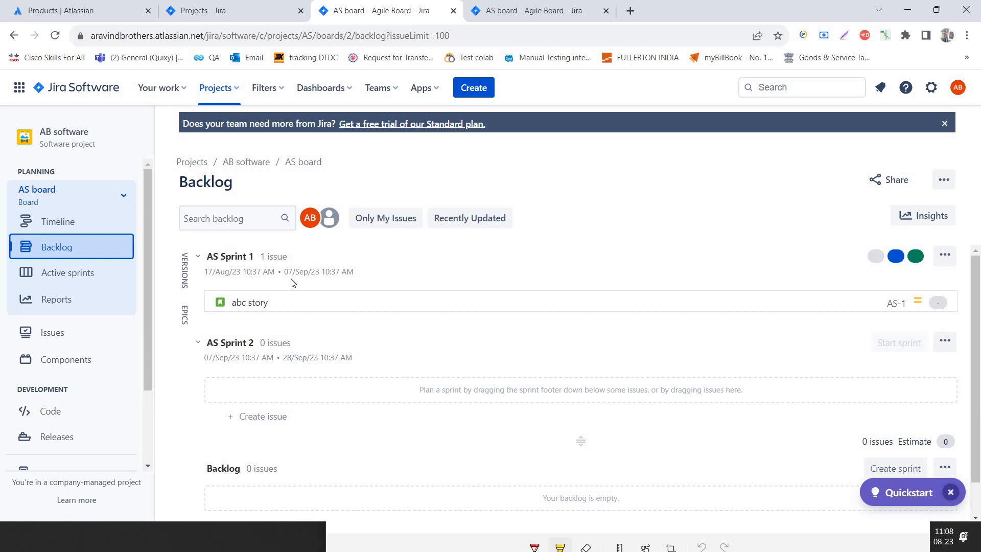
pyautogui.click(98, 279)
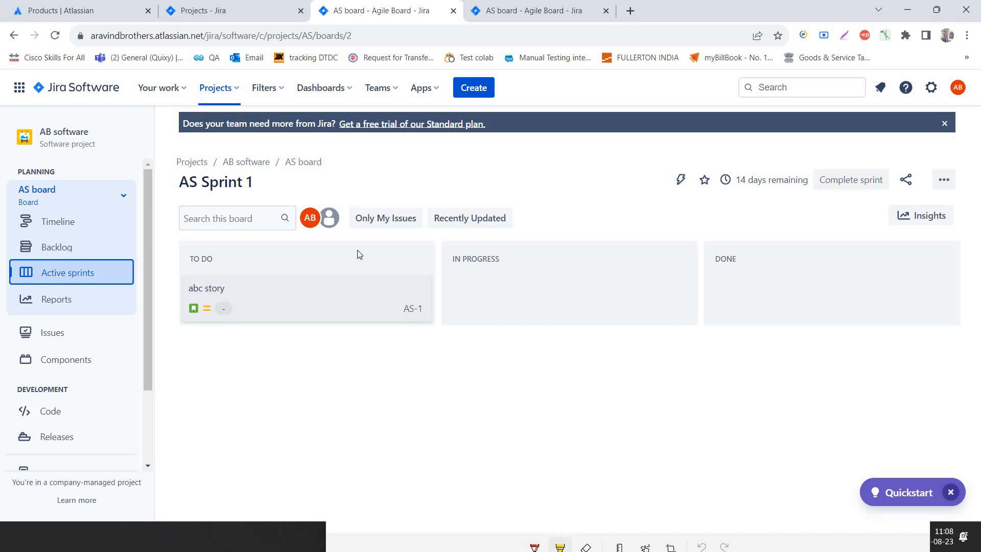
pyautogui.click(329, 217)
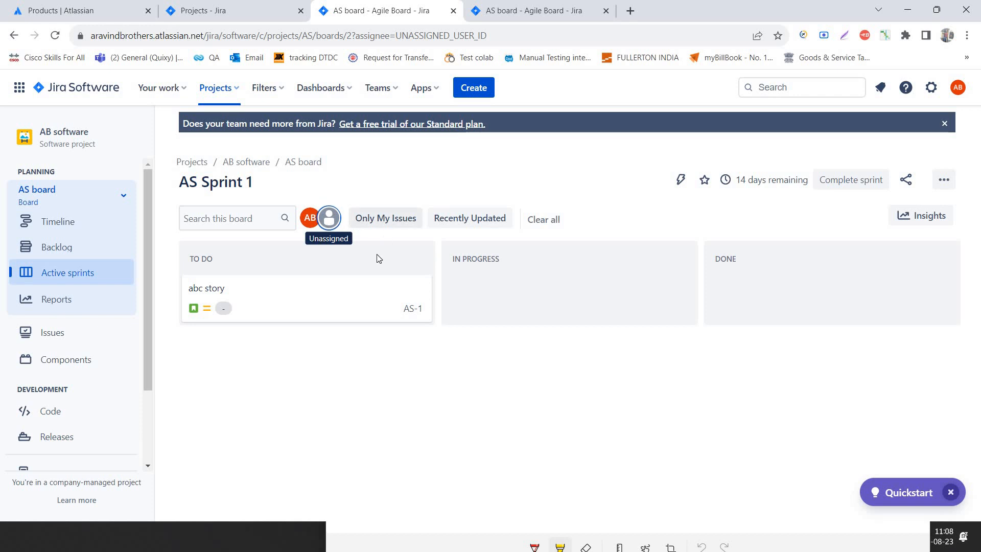
pyautogui.click(329, 219)
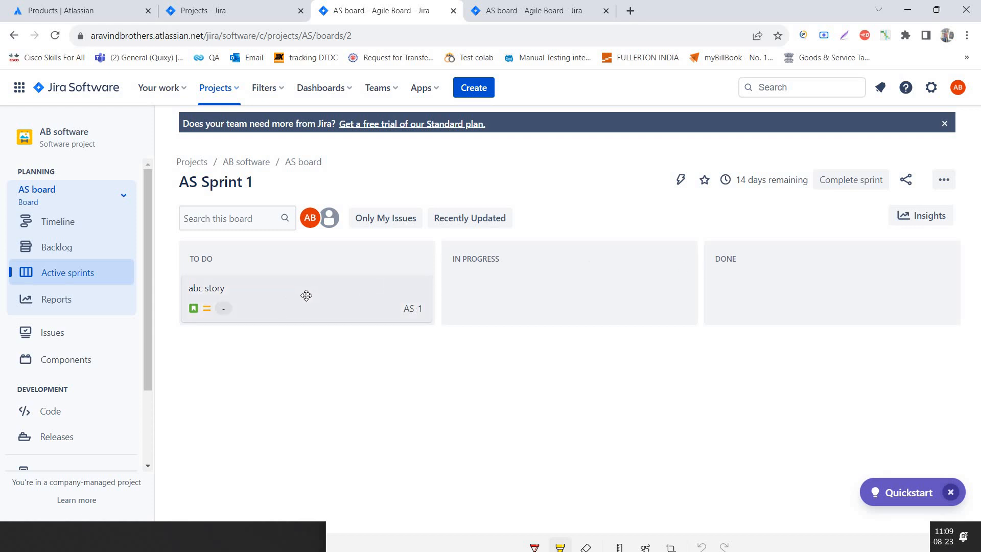
# Change the status of the abc story issue to In Progress and return to the sprint board.
pyautogui.click(234, 293)
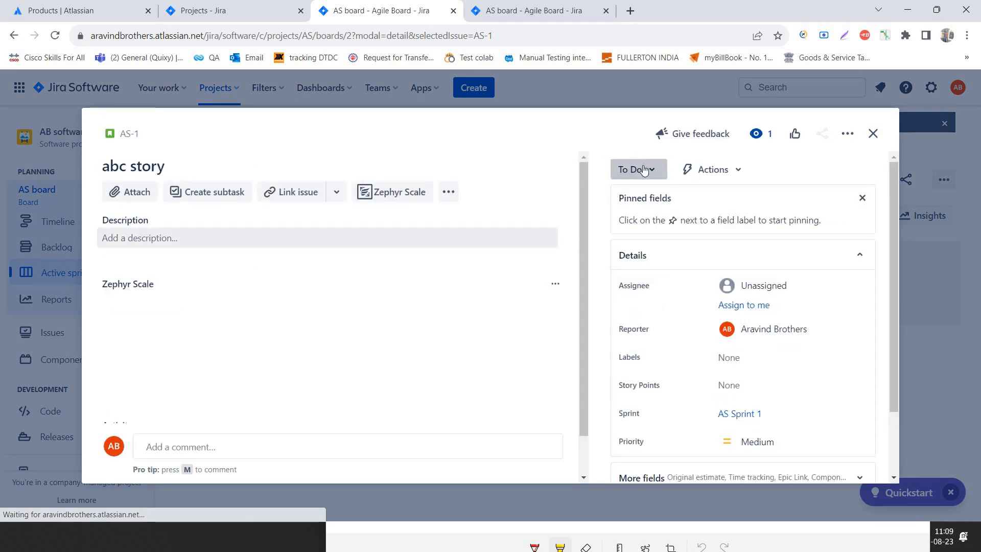
pyautogui.click(645, 170)
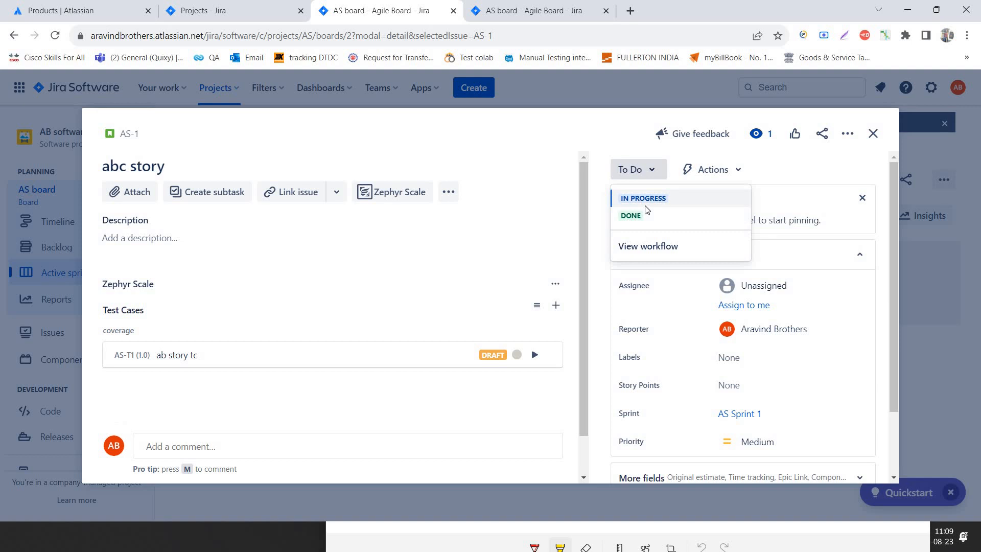
pyautogui.click(646, 204)
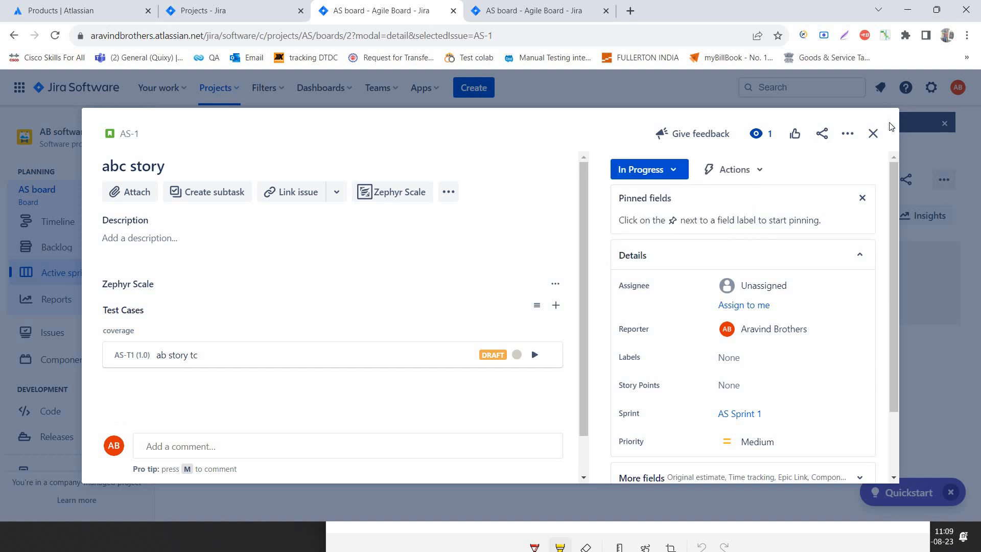
pyautogui.click(874, 134)
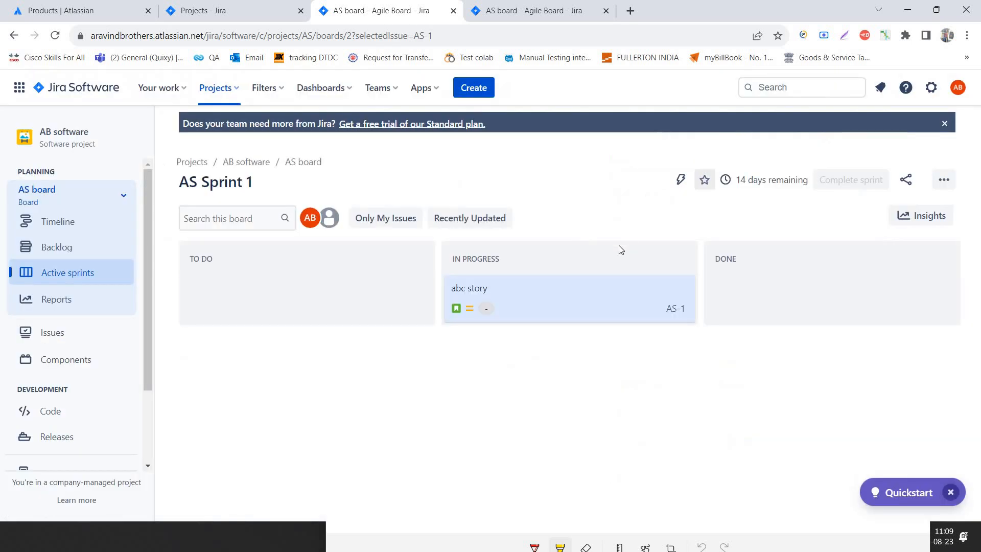
# Add a subtask named "ab tsk" to the abc story issue.
pyautogui.click(542, 292)
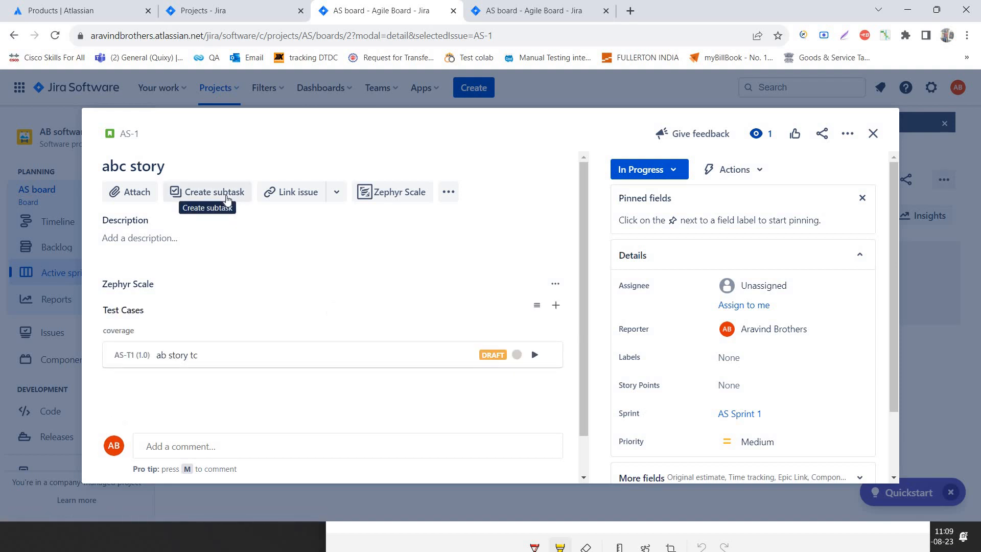
pyautogui.click(228, 198)
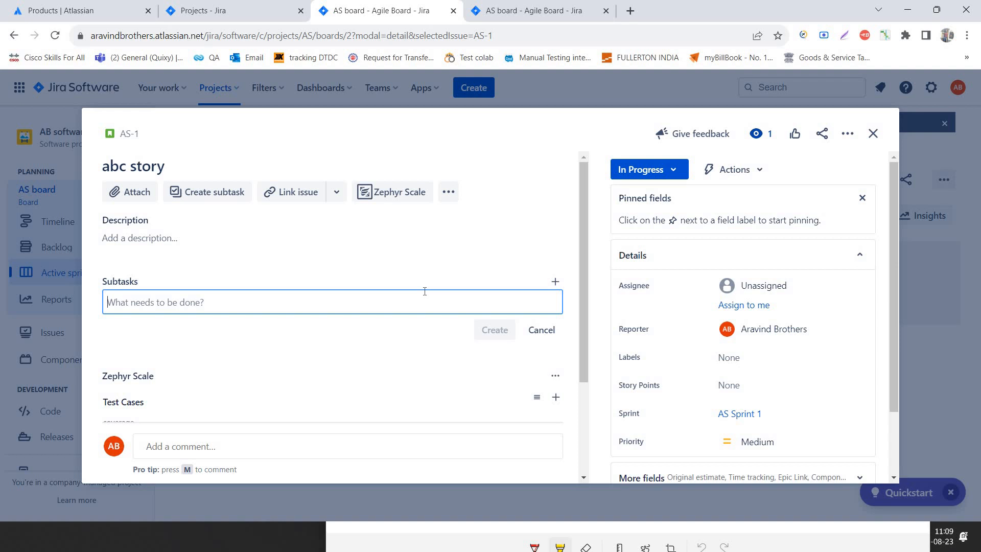
pyautogui.write('ab tsk')
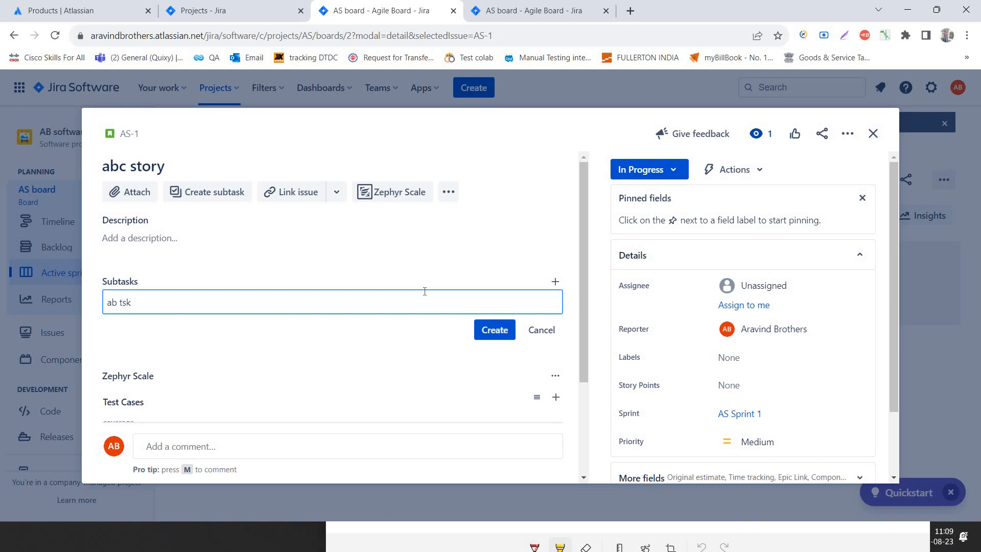
pyautogui.click(495, 330)
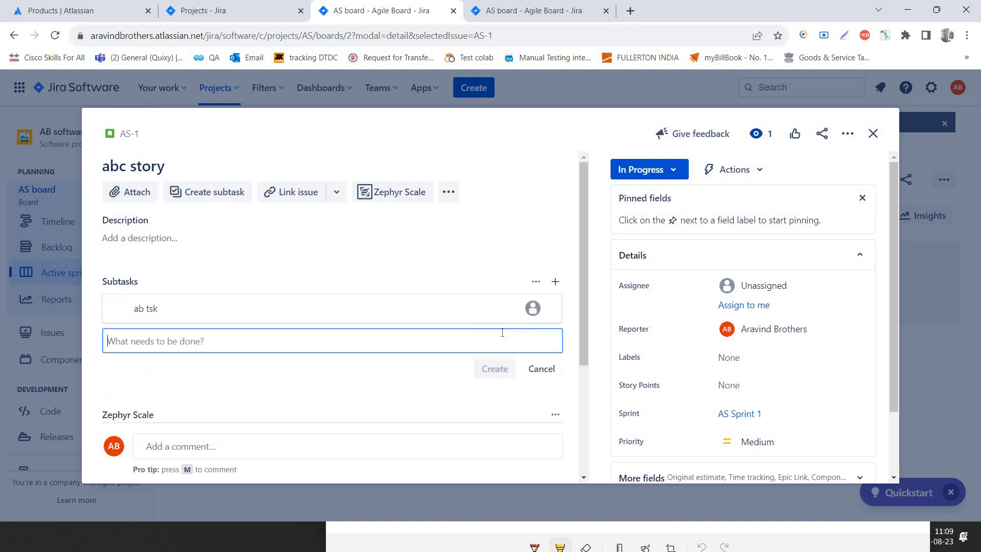
pyautogui.click(550, 371)
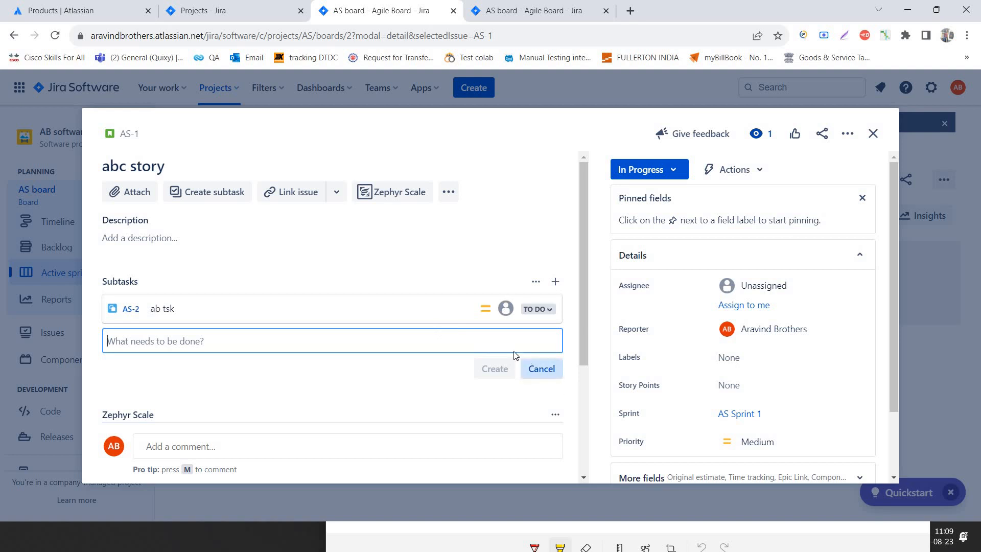
# Examine the workflow diagram for the ab tsk subtask and close it.
pyautogui.click(536, 308)
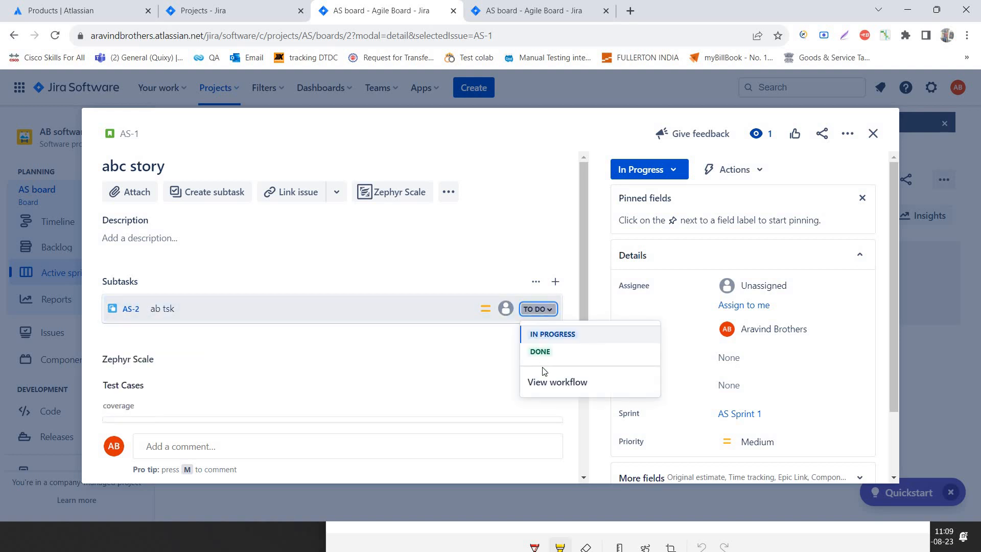
pyautogui.click(544, 384)
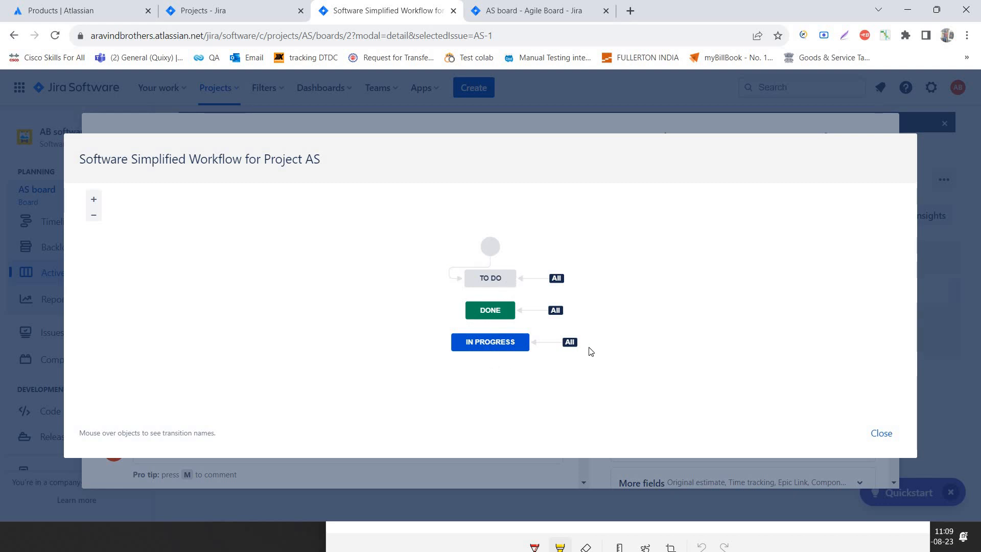
pyautogui.click(93, 200)
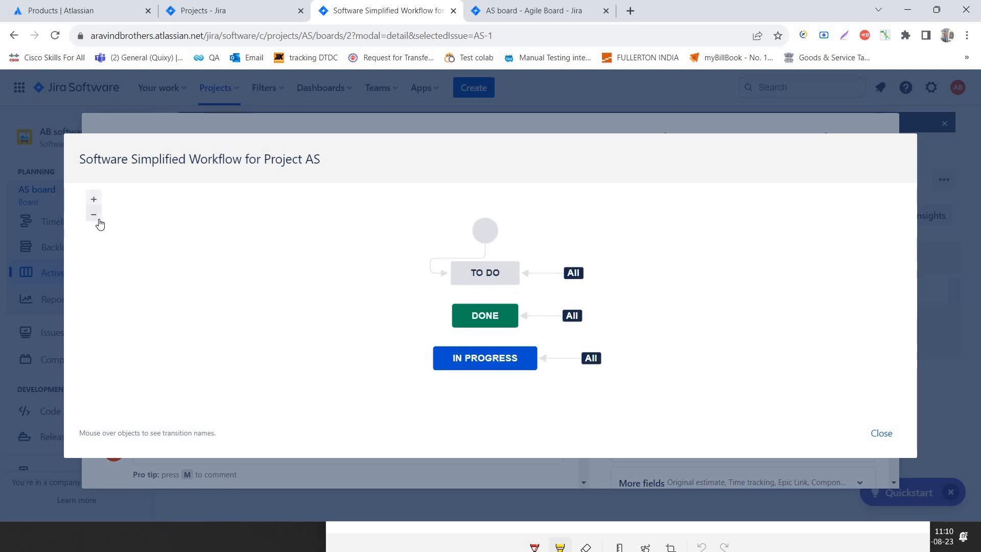
pyautogui.click(93, 214)
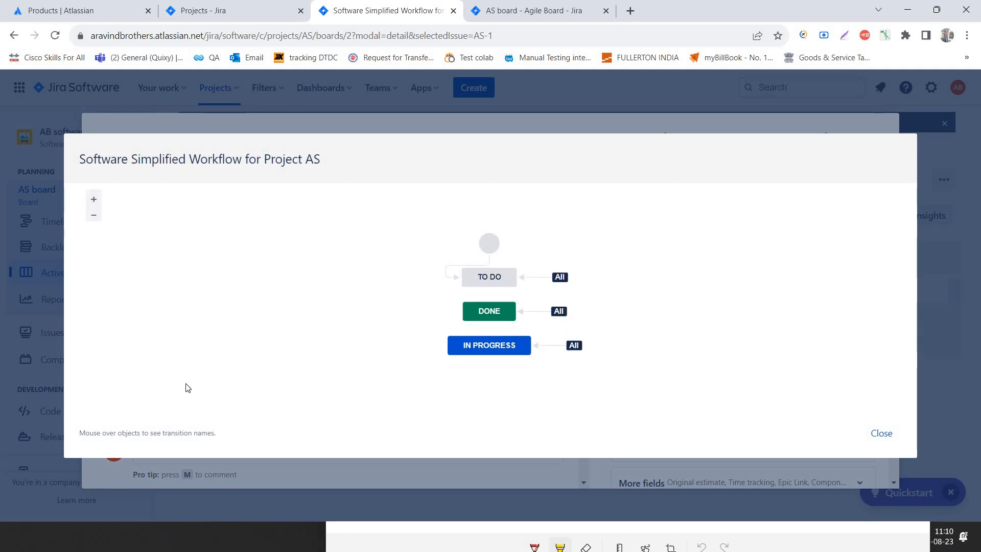
pyautogui.click(891, 437)
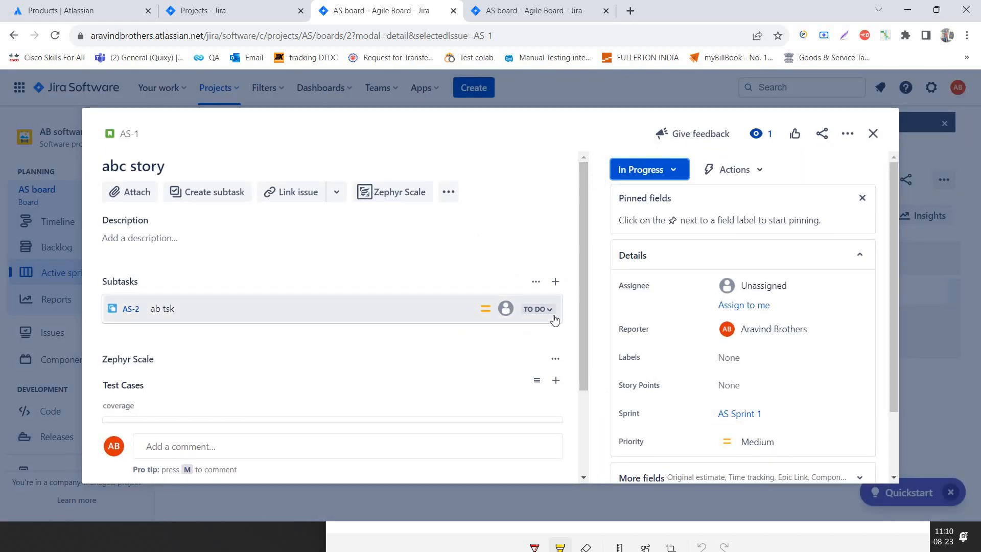
# Check the available statuses for the ab tsk subtask and return to the sprint board.
pyautogui.click(538, 309)
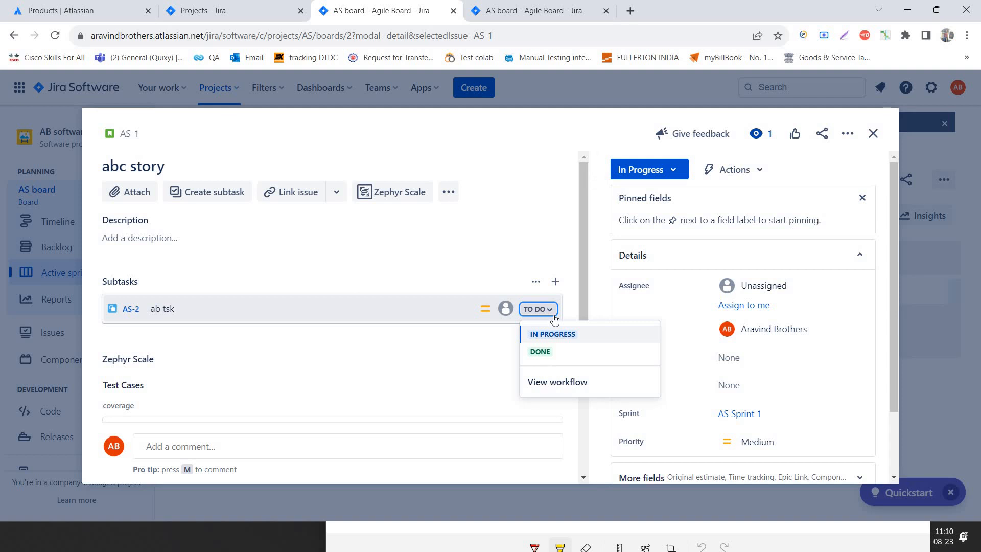
pyautogui.click(552, 313)
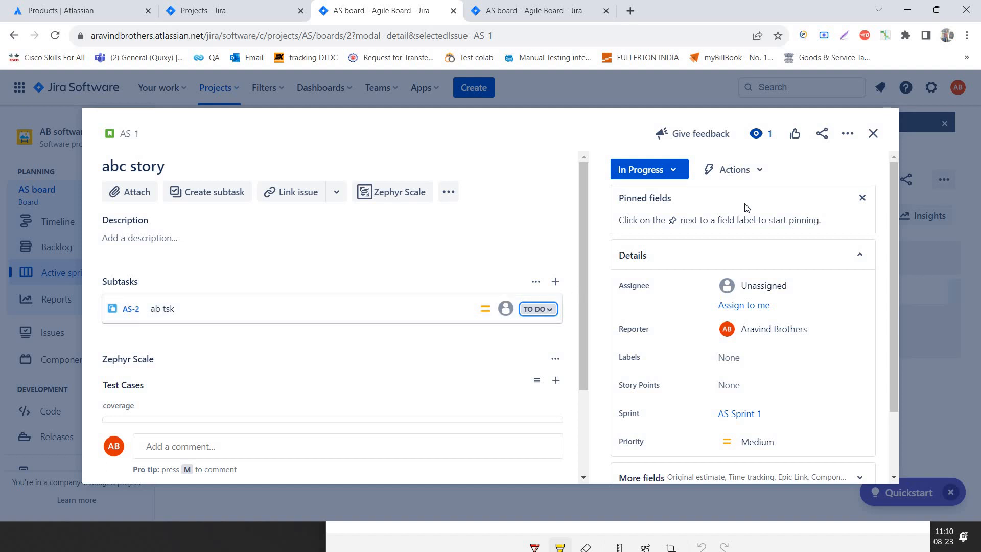
pyautogui.click(873, 134)
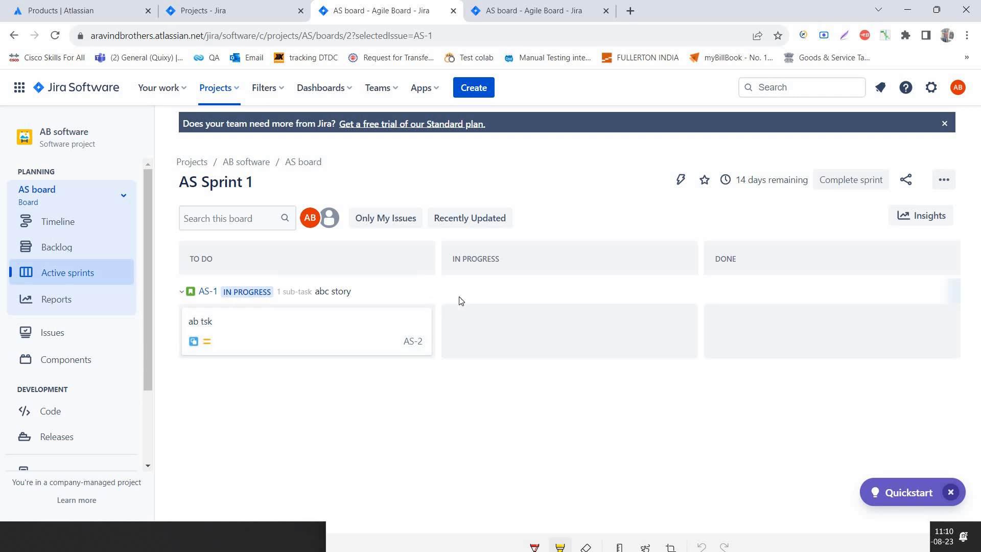
# Go from the ab tsk subtask to its parent abc story and set the story's status to Done.
pyautogui.click(230, 336)
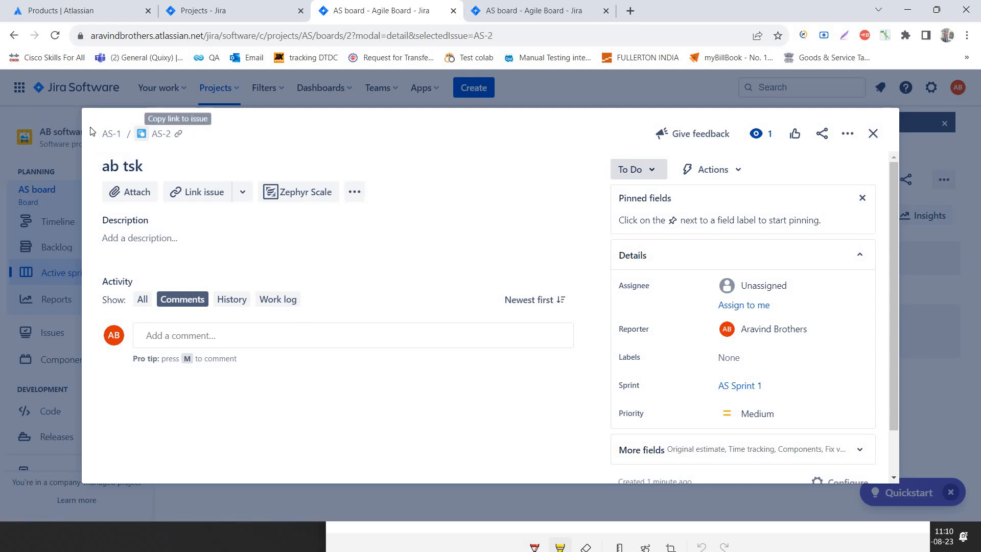
pyautogui.click(111, 134)
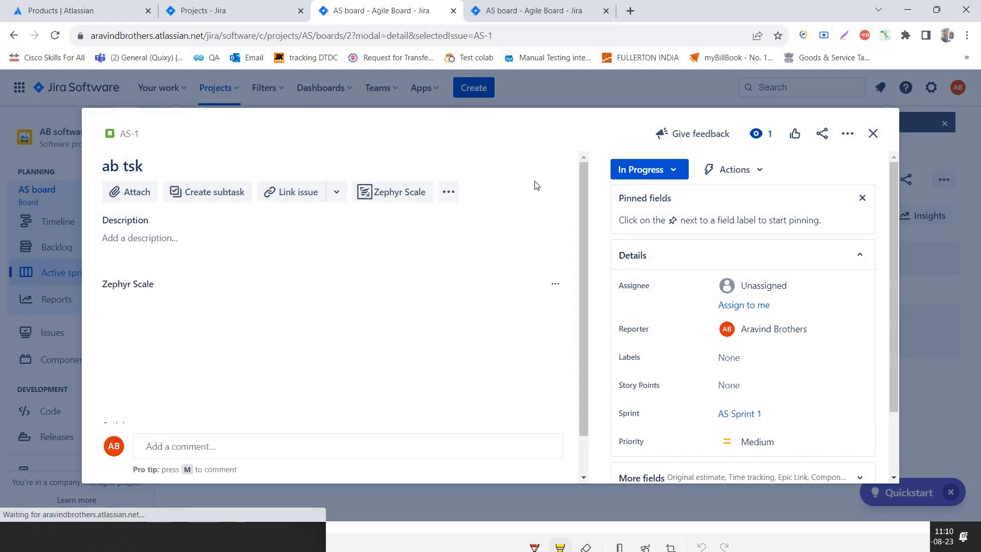
pyautogui.click(646, 172)
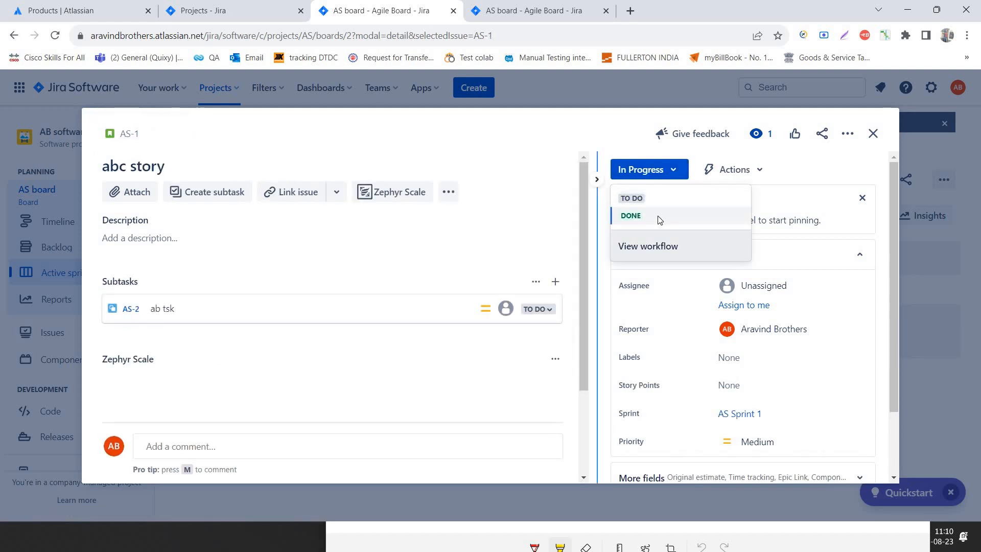
pyautogui.click(658, 216)
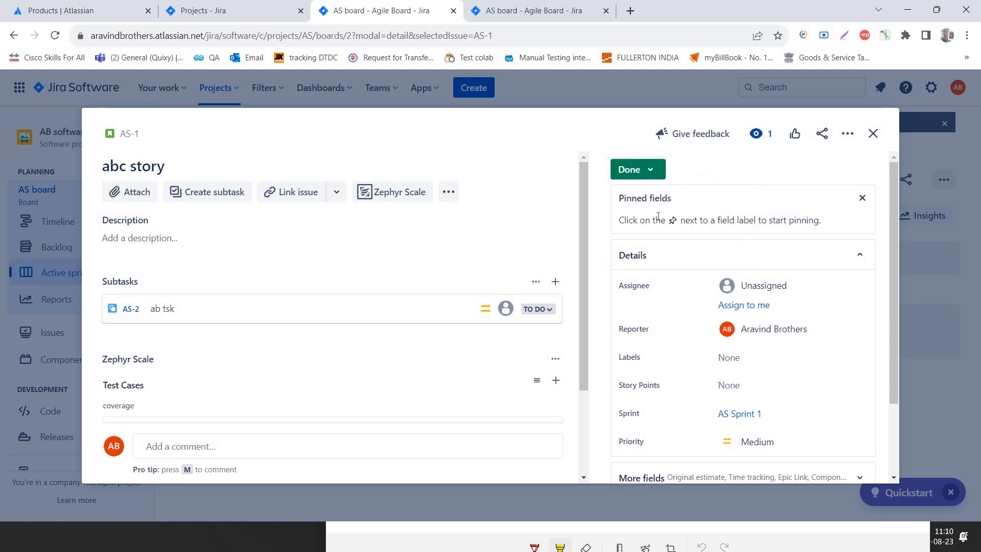
pyautogui.click(658, 172)
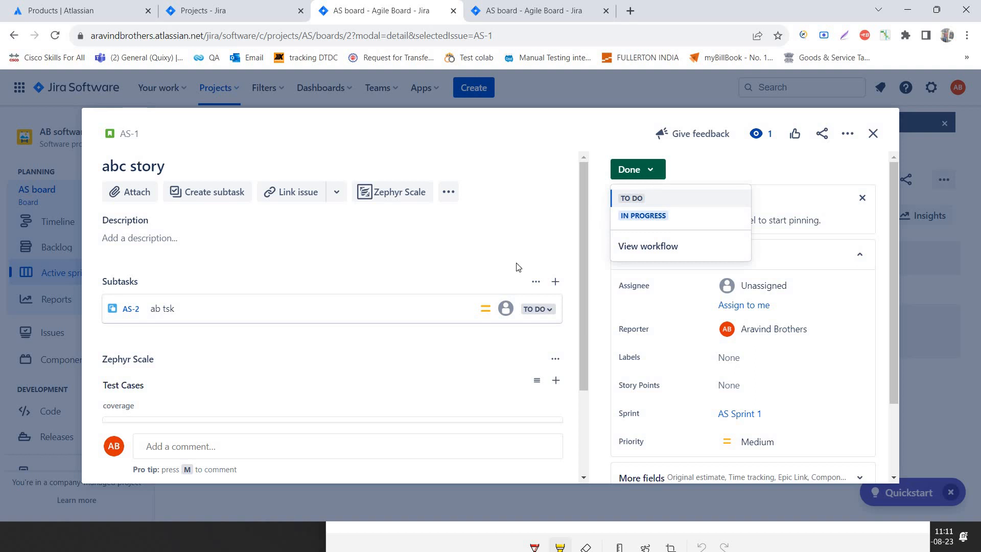
pyautogui.click(528, 352)
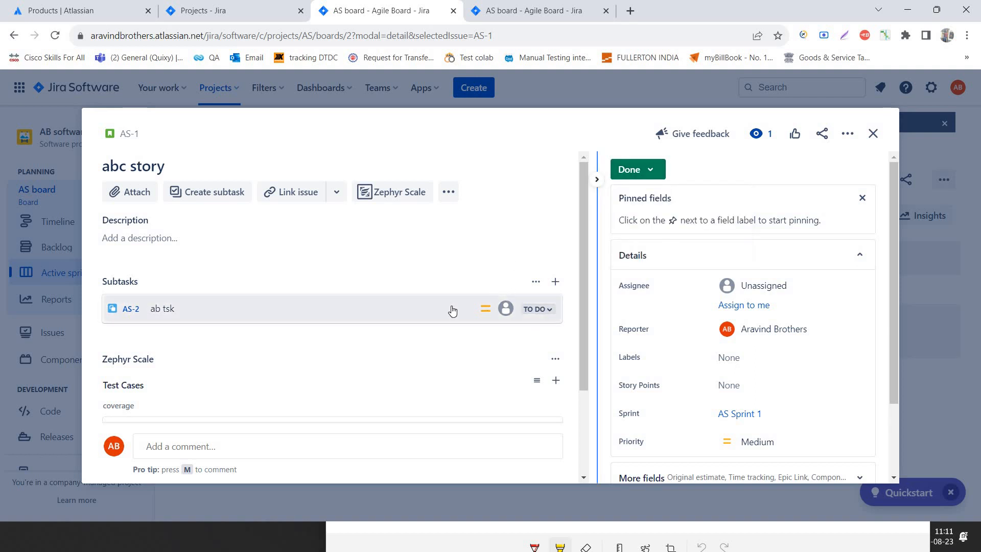
# Set the ab tsk subtask's status to Done and return to the sprint board.
pyautogui.click(534, 311)
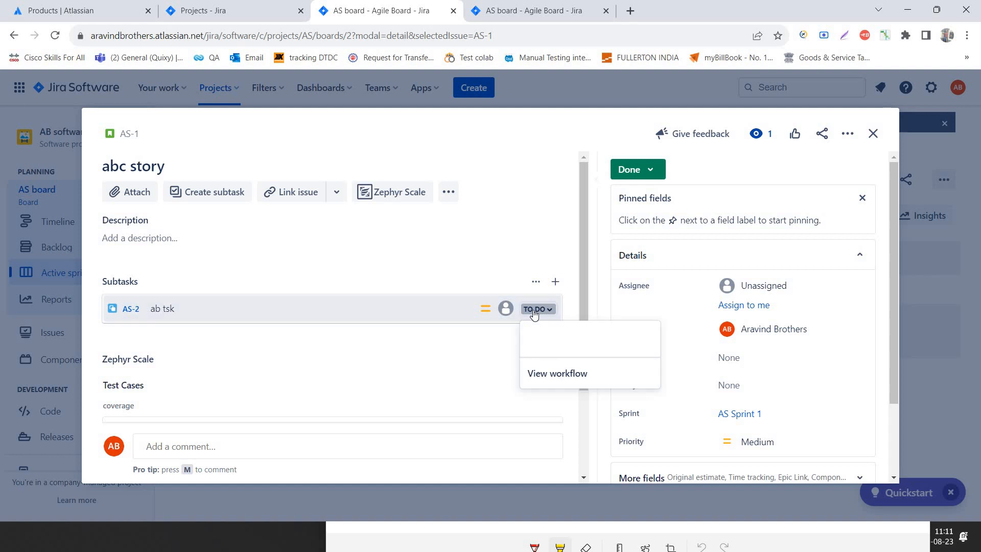
pyautogui.click(542, 352)
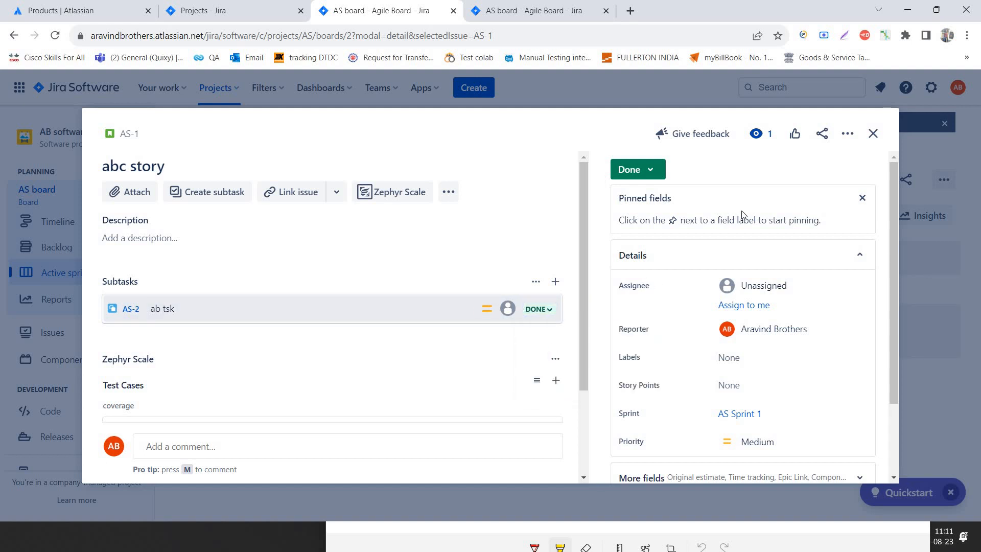
pyautogui.click(877, 135)
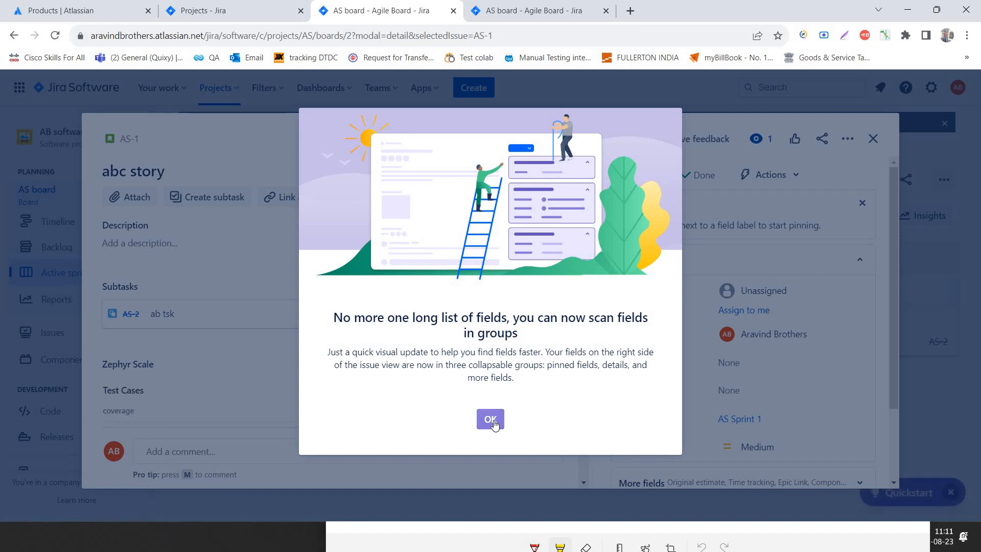
pyautogui.click(490, 419)
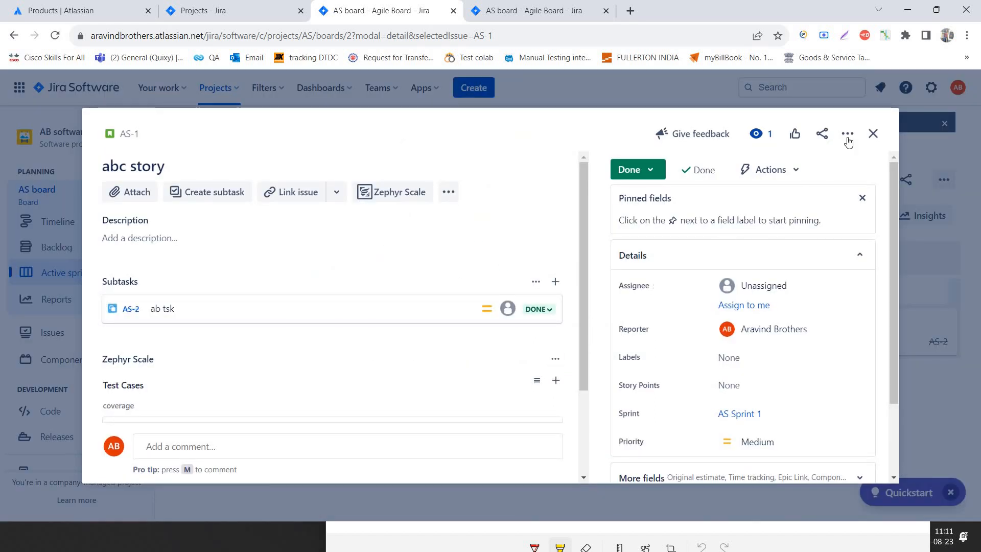
pyautogui.click(873, 134)
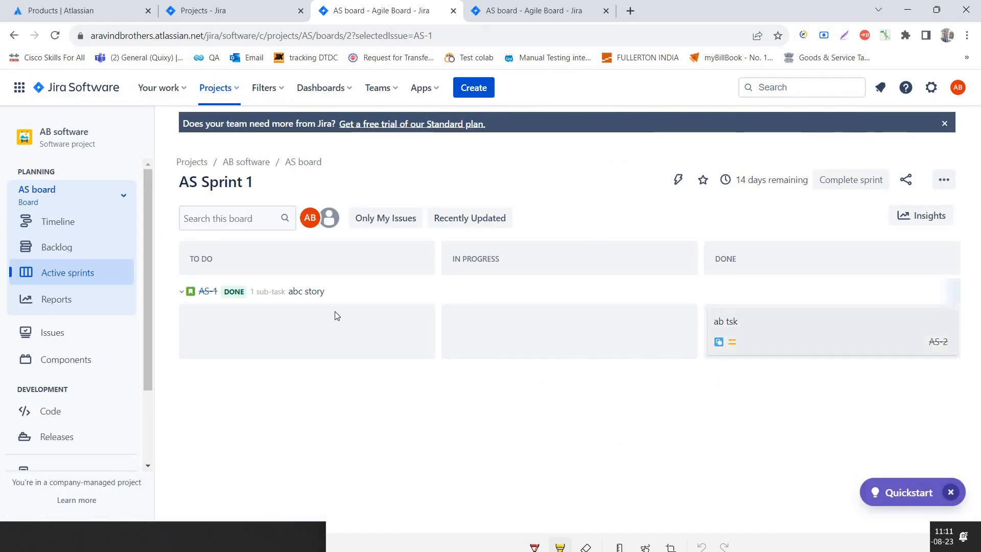
pyautogui.click(182, 292)
pyautogui.click(183, 294)
# Switch to the Snipping Tool window and close it.
pyautogui.hotkey('alt', 'Tab')
pyautogui.hotkey('alt', 'Tab')
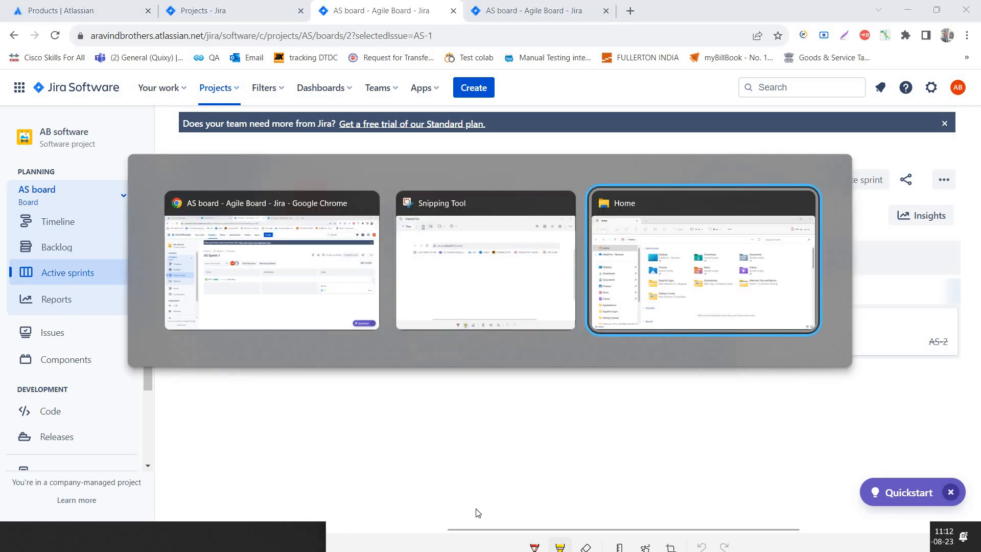
pyautogui.hotkey('alt', 'shift', 'Tab')
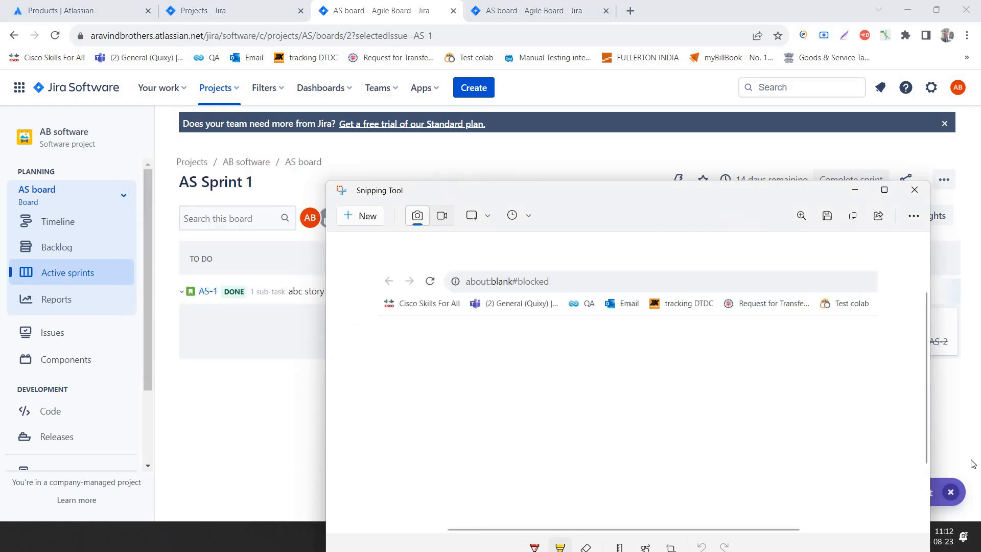
pyautogui.click(915, 190)
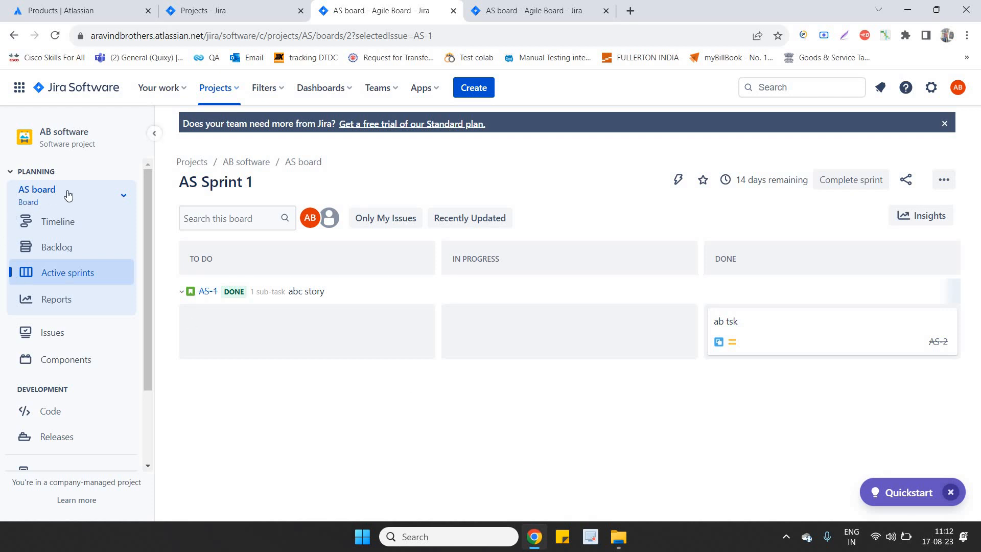
# Look through the AB software project's reports overview and its Issues page with the issue filters.
pyautogui.click(64, 313)
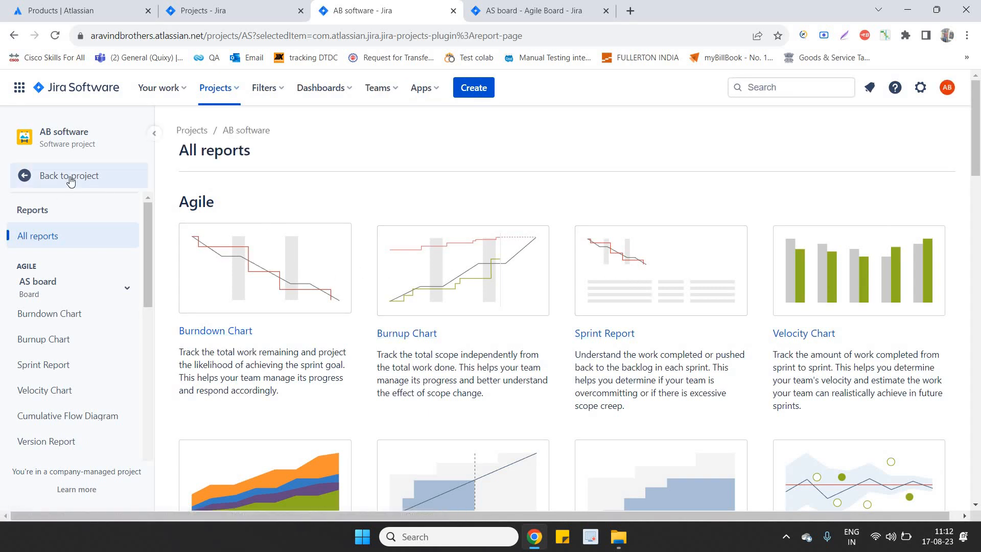
pyautogui.click(53, 175)
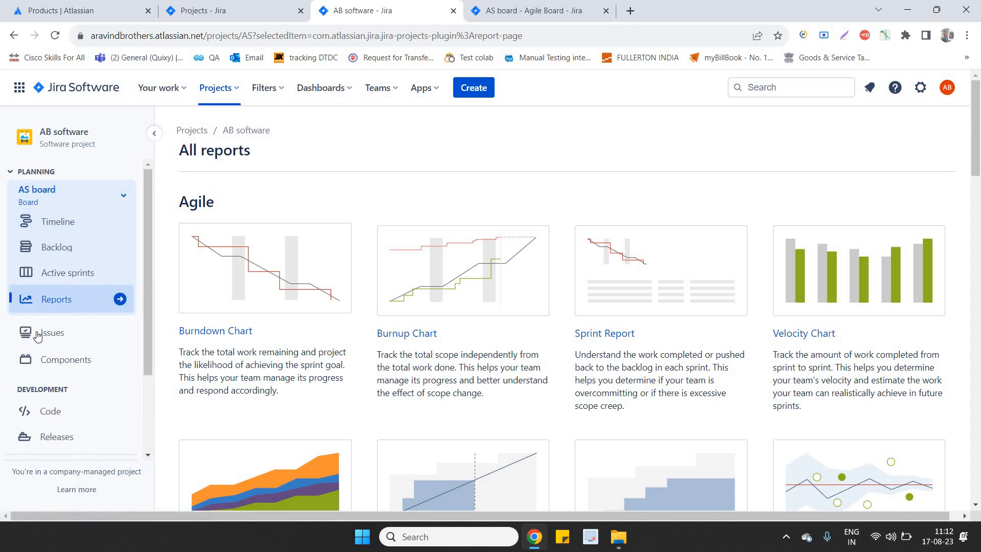
pyautogui.click(47, 341)
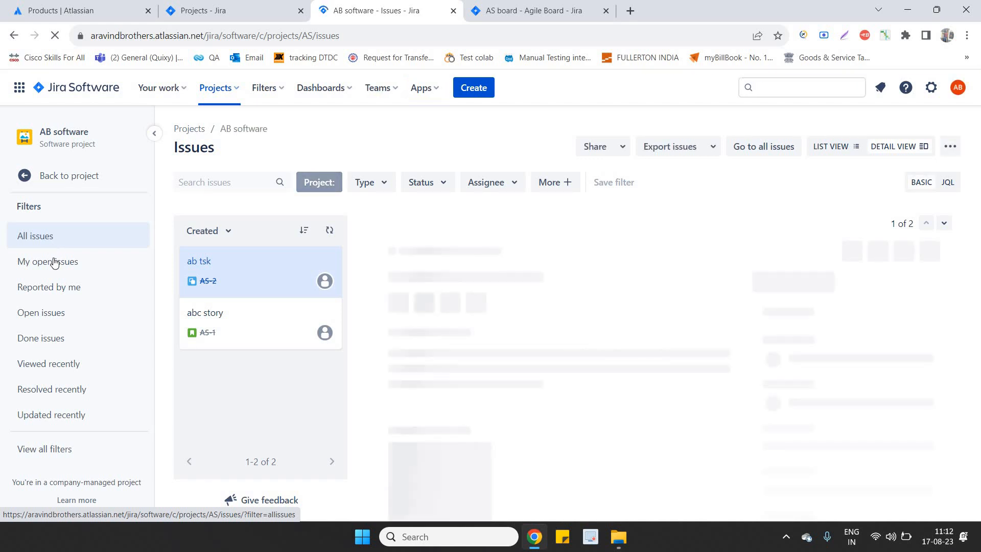
pyautogui.click(55, 267)
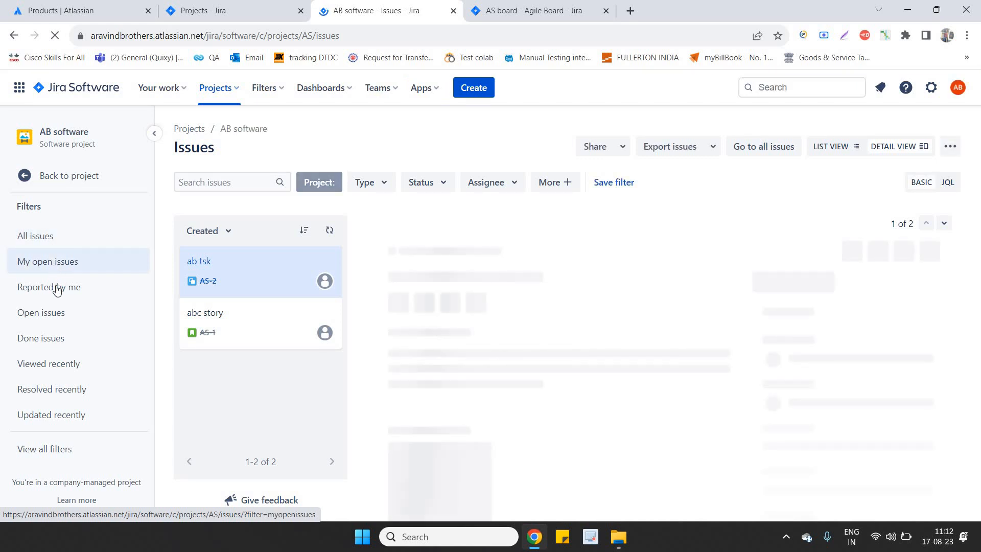
pyautogui.click(55, 288)
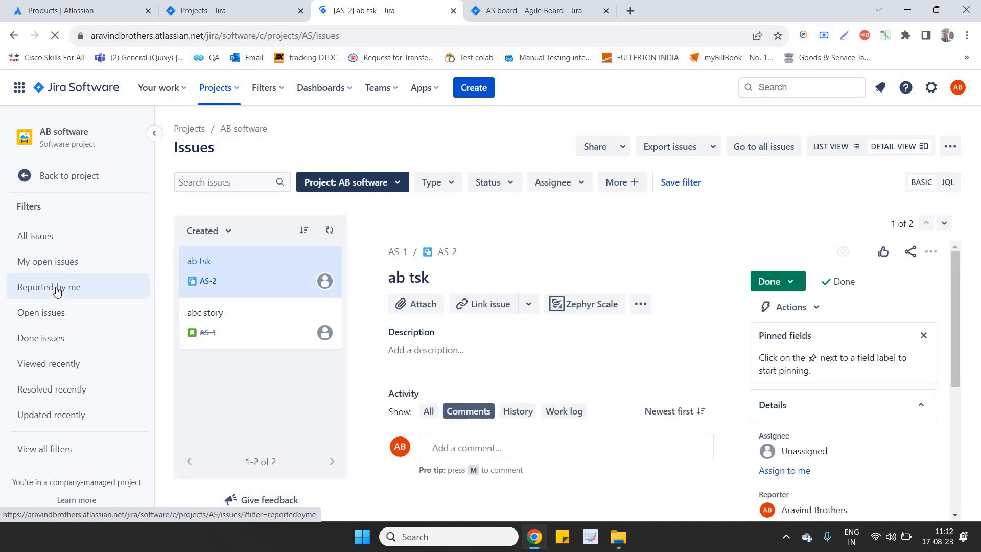
pyautogui.click(72, 326)
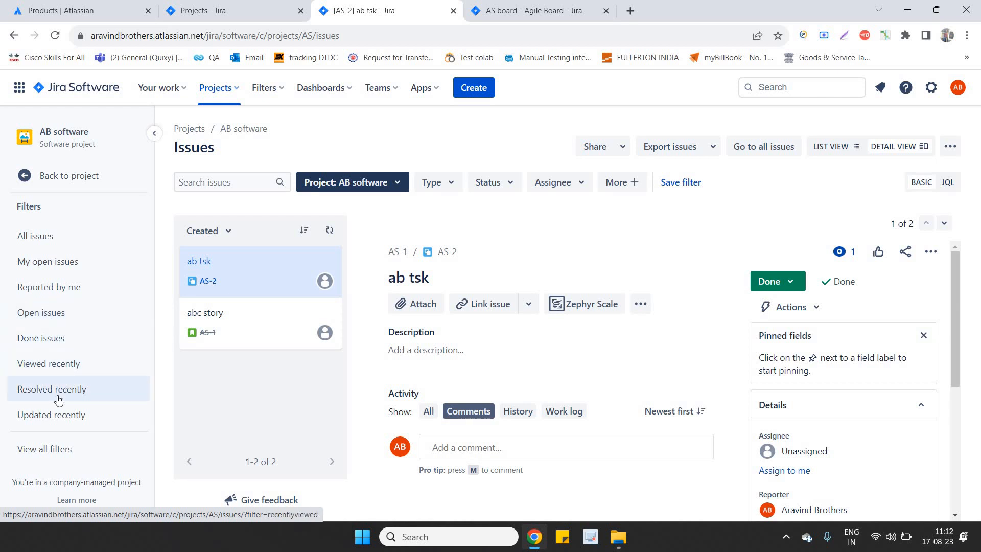
pyautogui.click(76, 176)
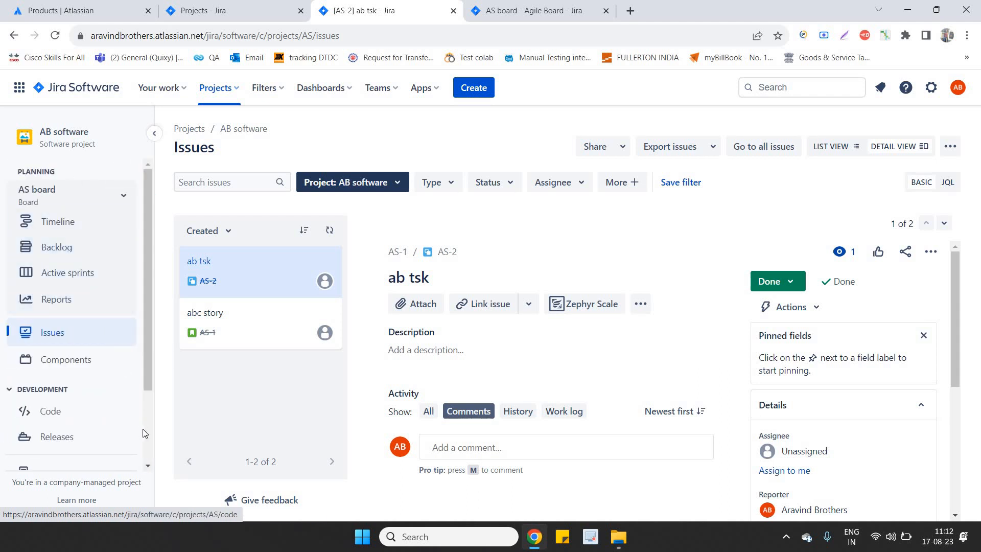
# Start a new test case in the project's Zephyr Scale section and name it "ab ts 1".
pyautogui.scroll(-3, 147, 432)
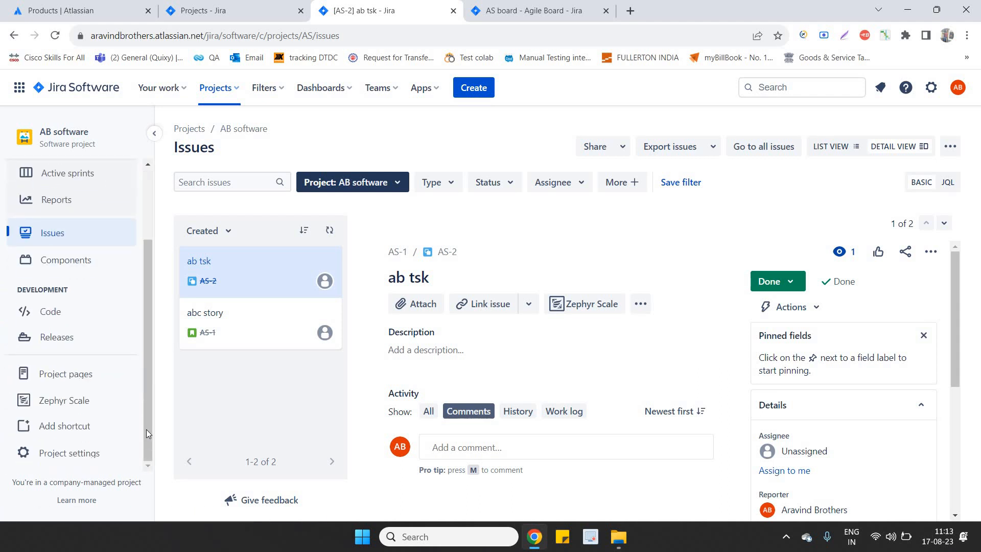
pyautogui.click(71, 412)
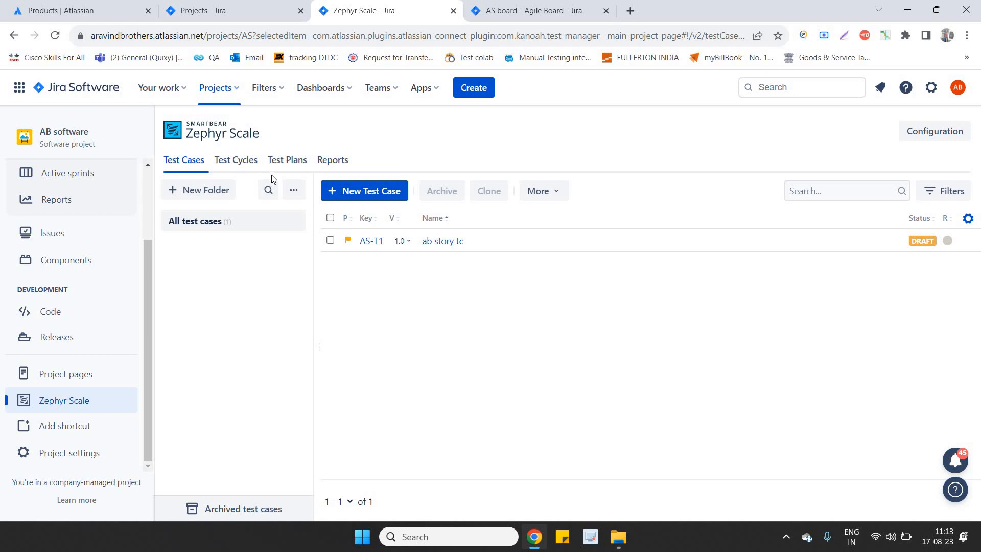
pyautogui.click(366, 195)
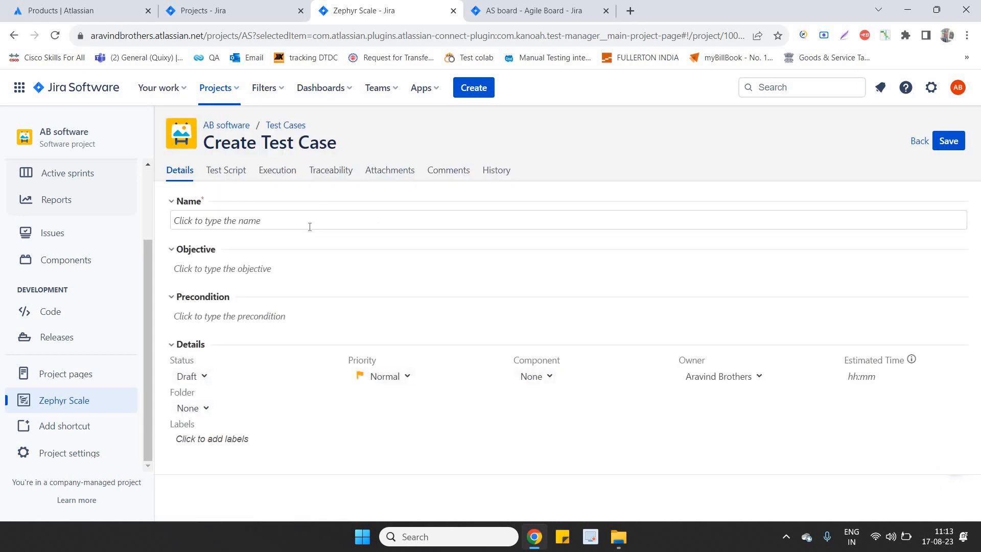
pyautogui.click(310, 227)
pyautogui.write('ab')
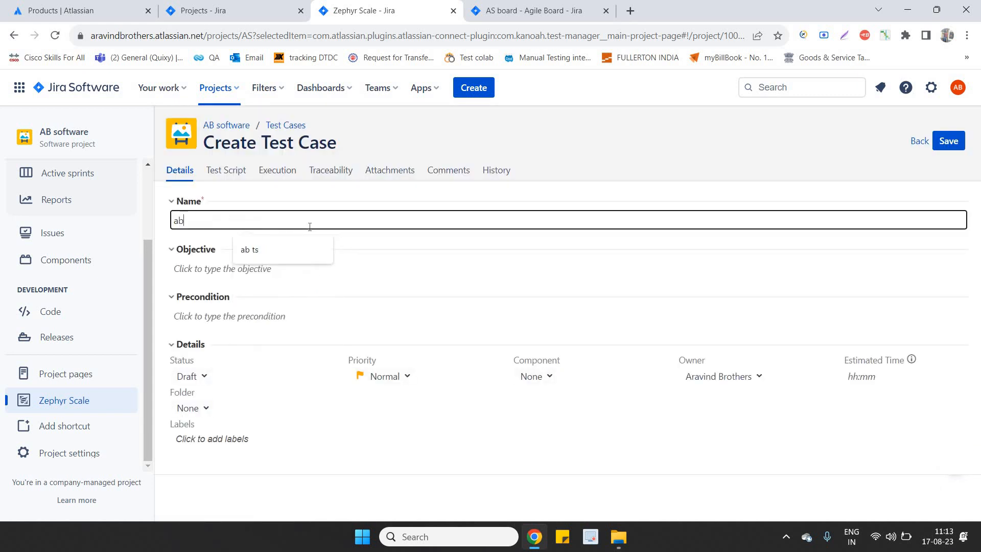
pyautogui.write(' ts 1')
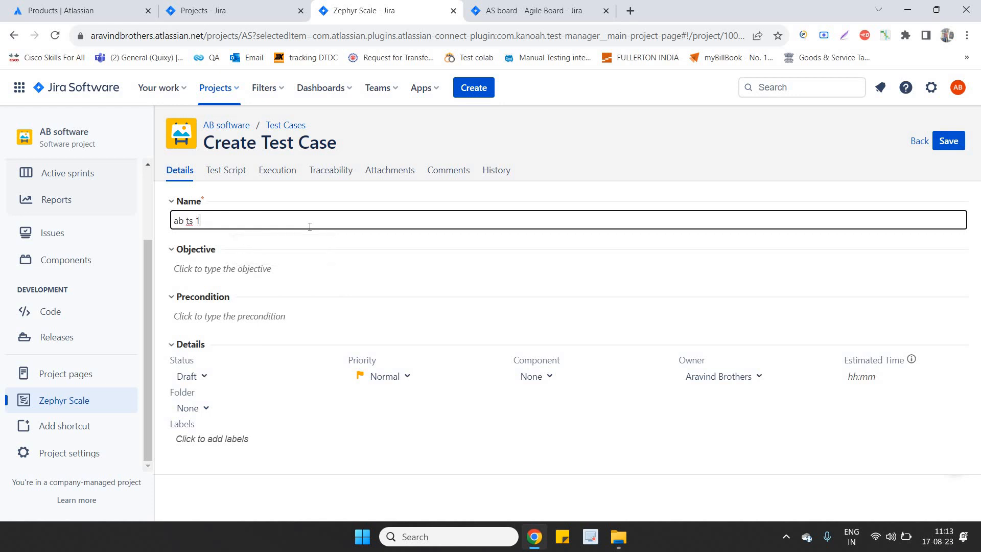
# Enter the test case's precondition on two lines: "login to xxxx" and "click on sign in".
pyautogui.click(279, 318)
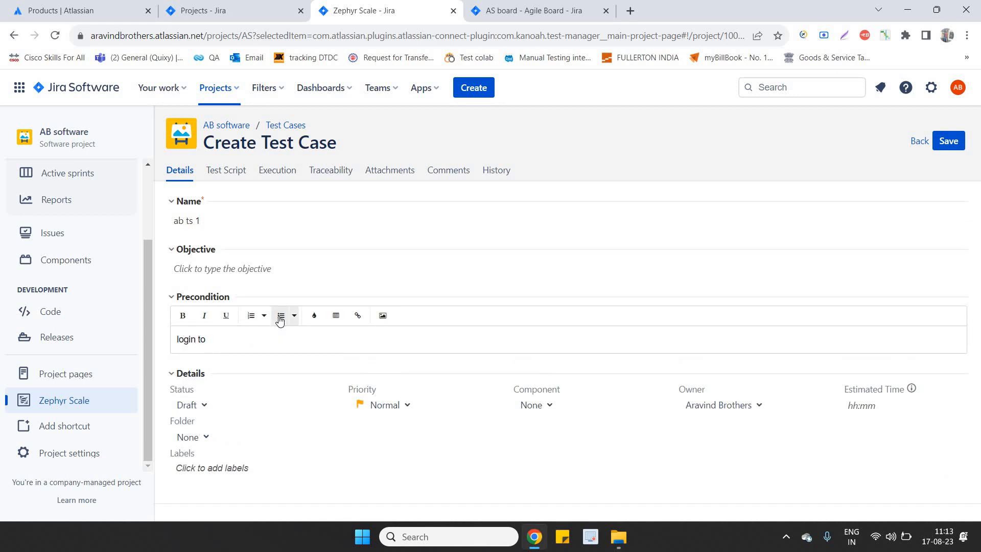
pyautogui.press('Return')
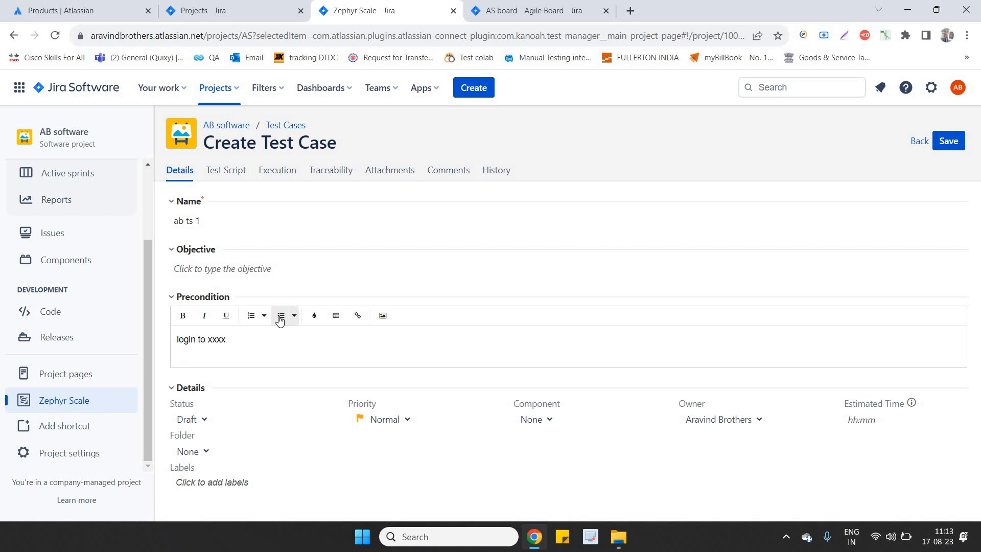
pyautogui.write('click on sign')
pyautogui.press('BackSpace')
pyautogui.write('gn')
pyautogui.click(202, 424)
# Check the folder and status options for the test case without choosing another one.
pyautogui.click(202, 422)
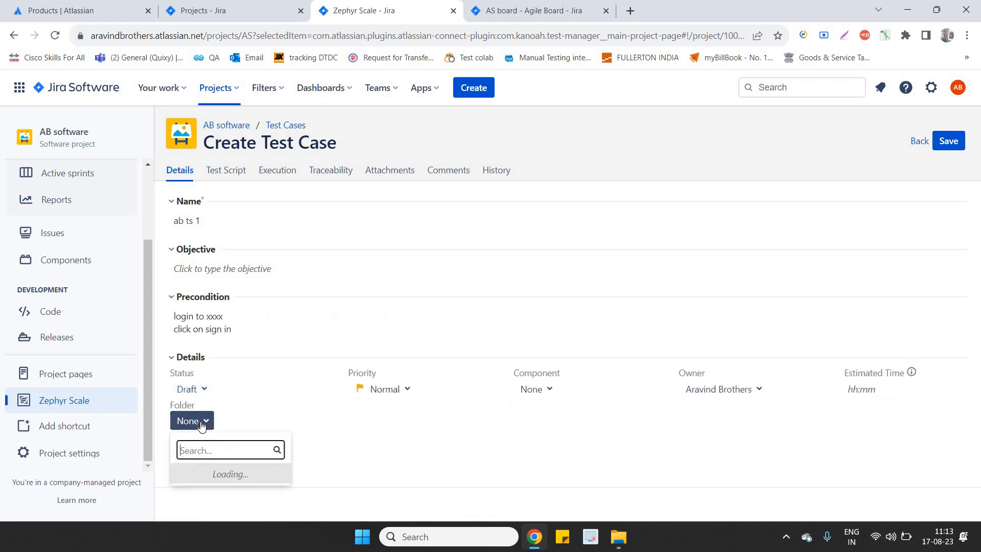
pyautogui.click(201, 424)
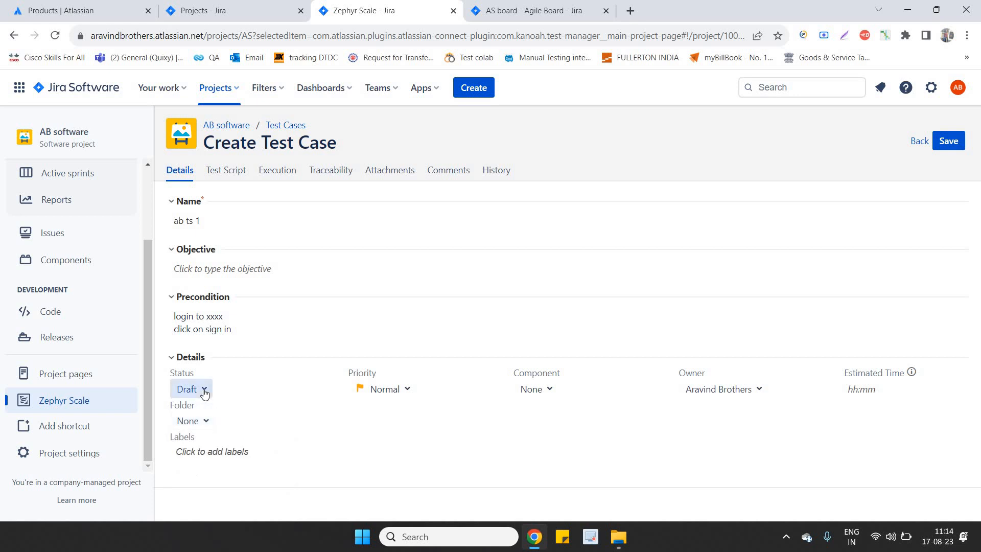
pyautogui.click(204, 391)
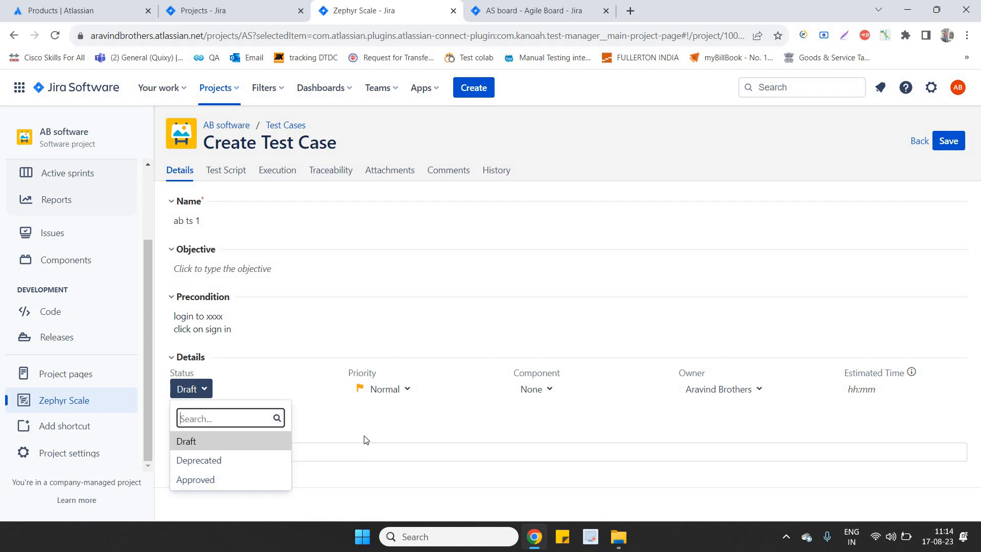
pyautogui.click(369, 432)
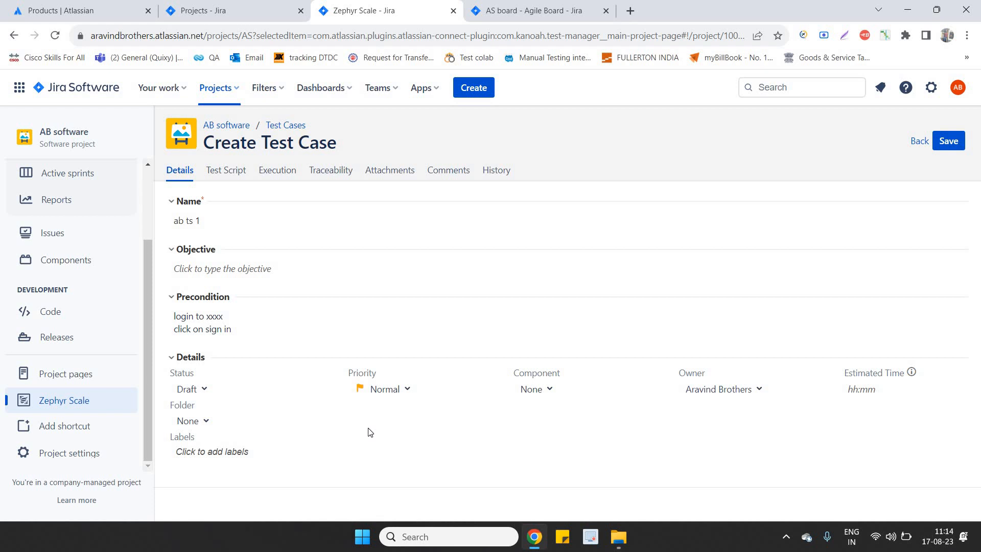
# Check the test case's priority options, then look through its test script, traceability, attachments, comments and history sections.
pyautogui.click(399, 396)
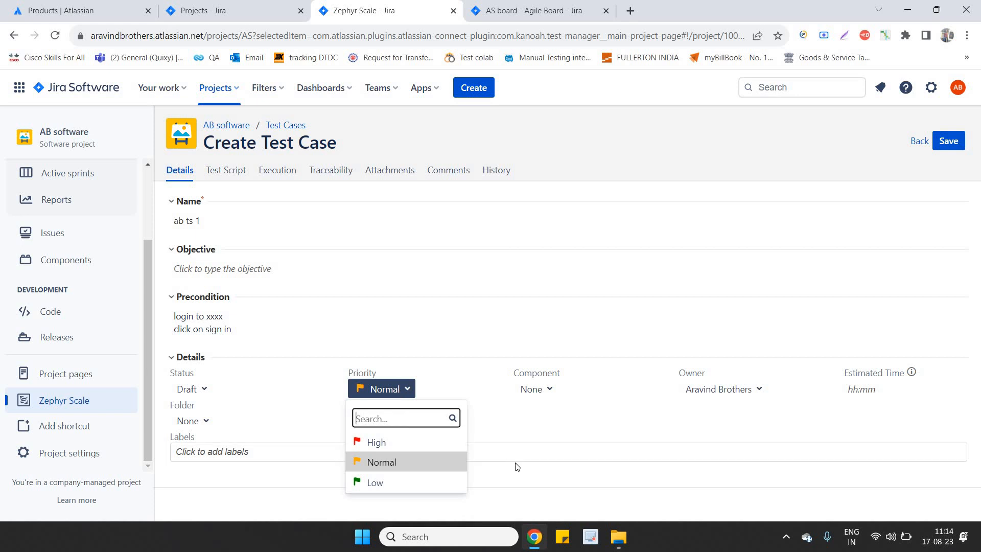
pyautogui.click(529, 484)
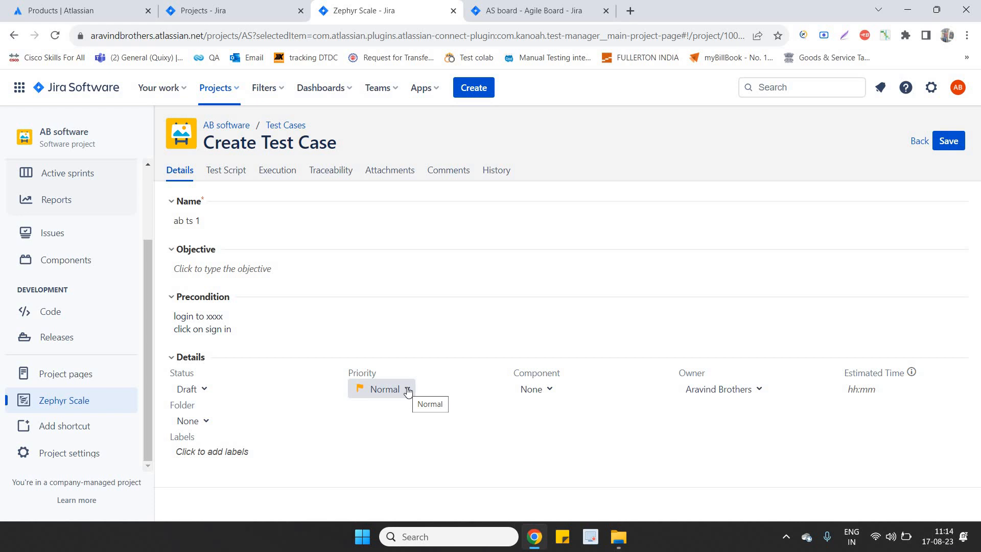
pyautogui.click(231, 173)
pyautogui.click(264, 373)
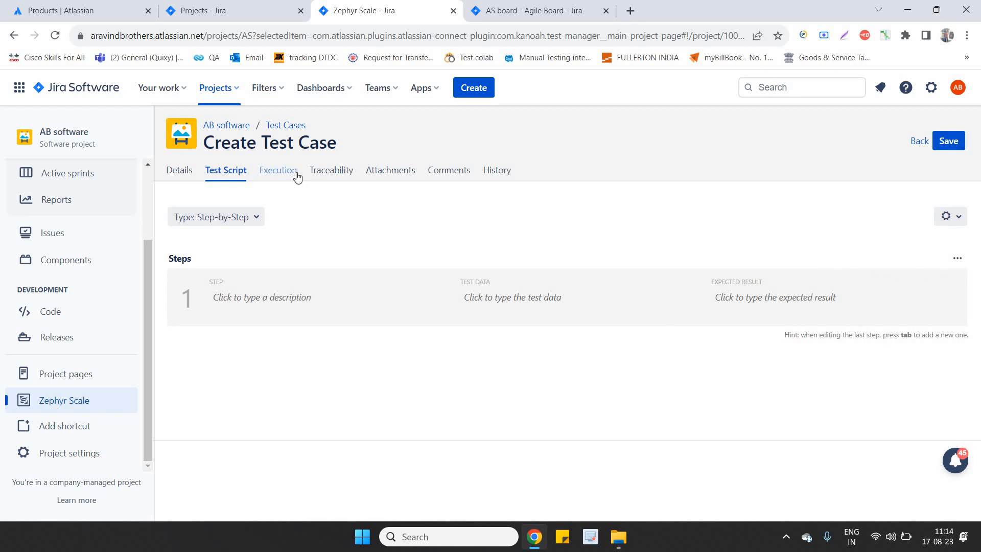
pyautogui.click(337, 170)
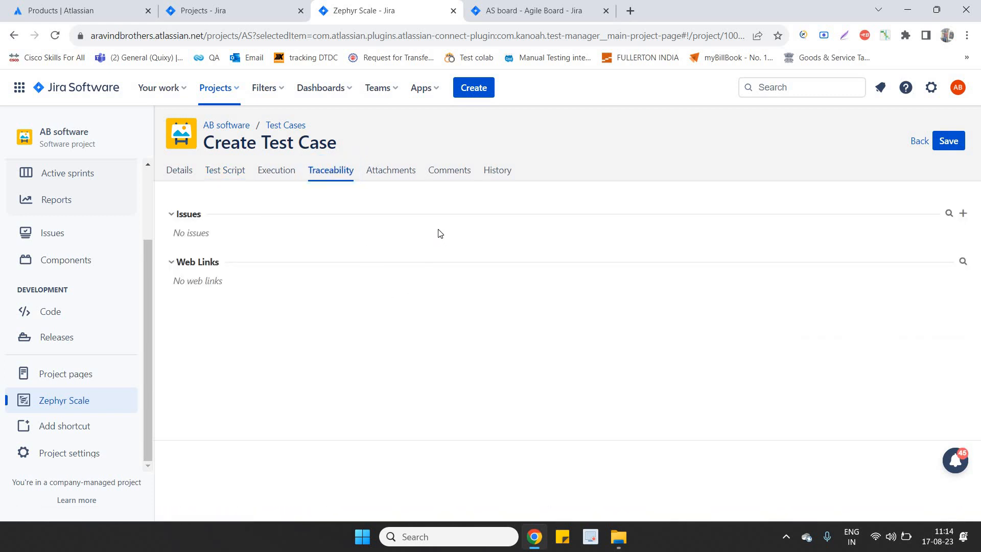
pyautogui.click(407, 176)
pyautogui.click(462, 175)
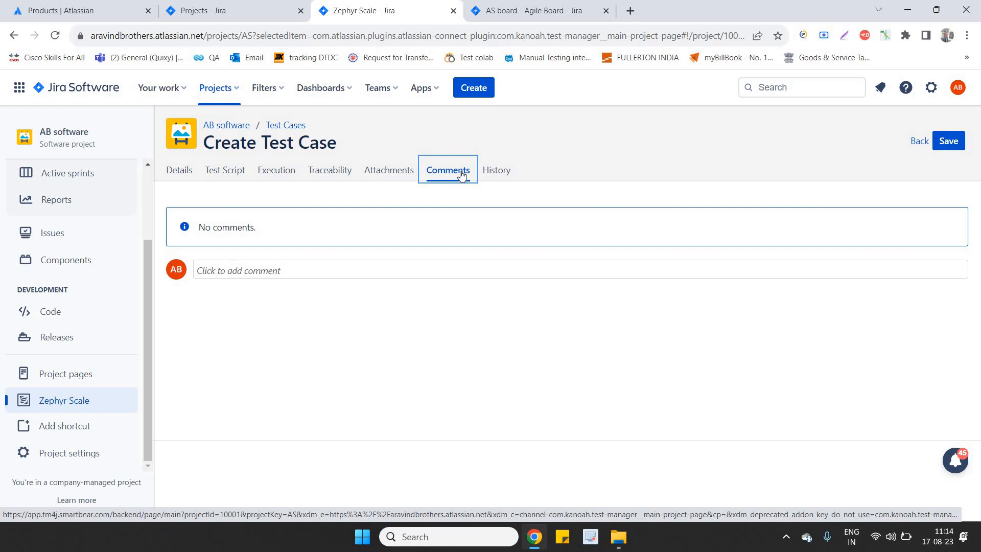
pyautogui.click(501, 171)
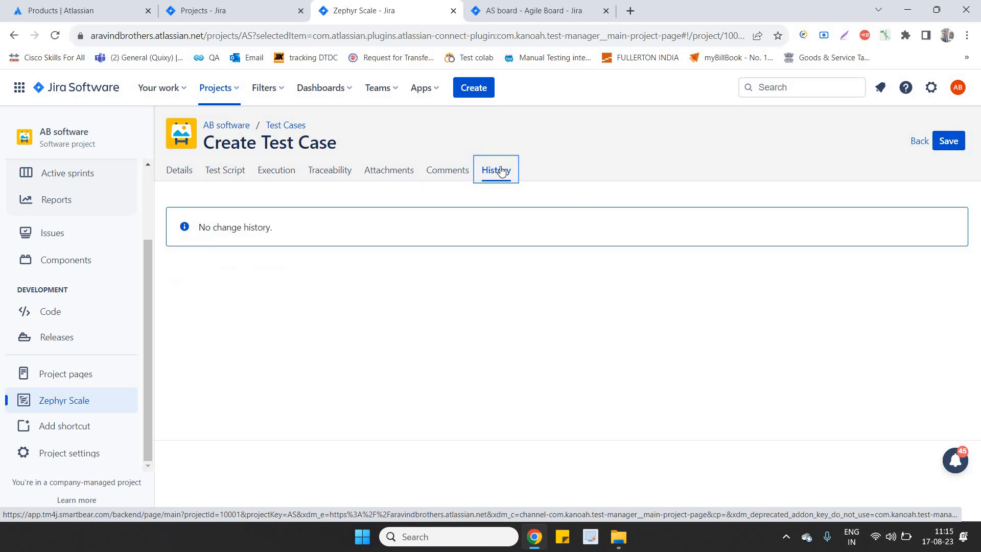
# Save the new test case, expand its version 1.0 history entry, and go back to the test cases list.
pyautogui.click(942, 152)
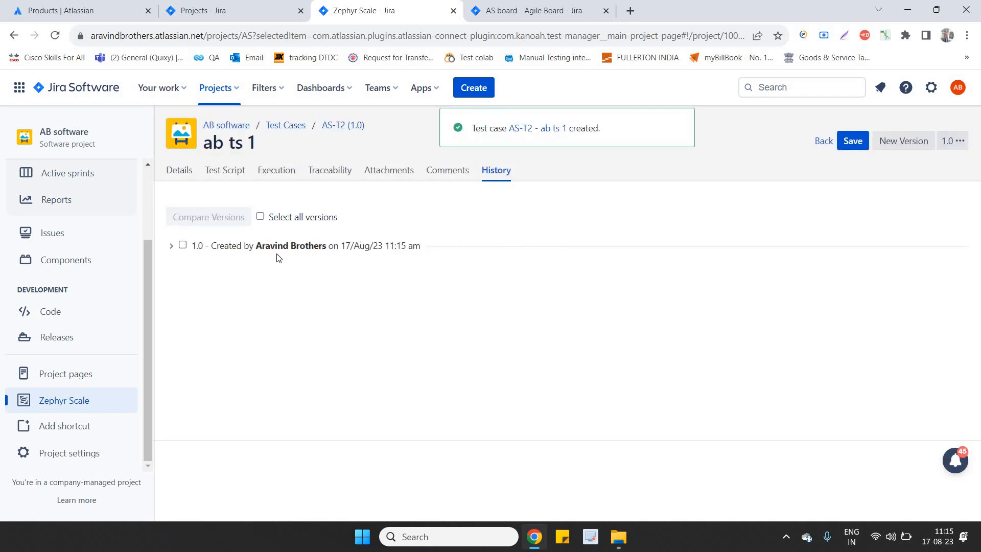
pyautogui.click(171, 247)
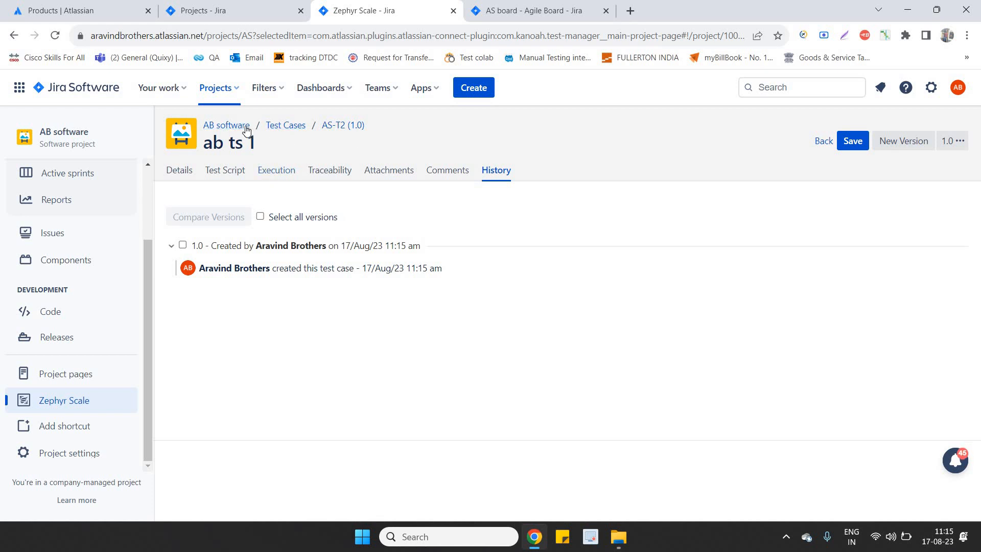
pyautogui.click(278, 131)
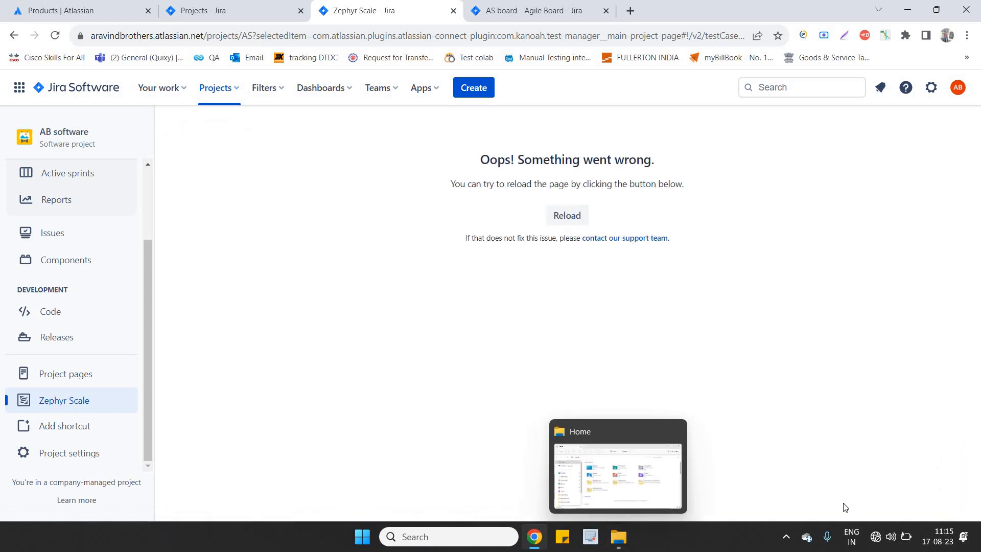
# Reconnect the computer to the ACTFIBERNET_5G Wi-Fi network and reload the project's Zephyr Scale page.
pyautogui.click(874, 543)
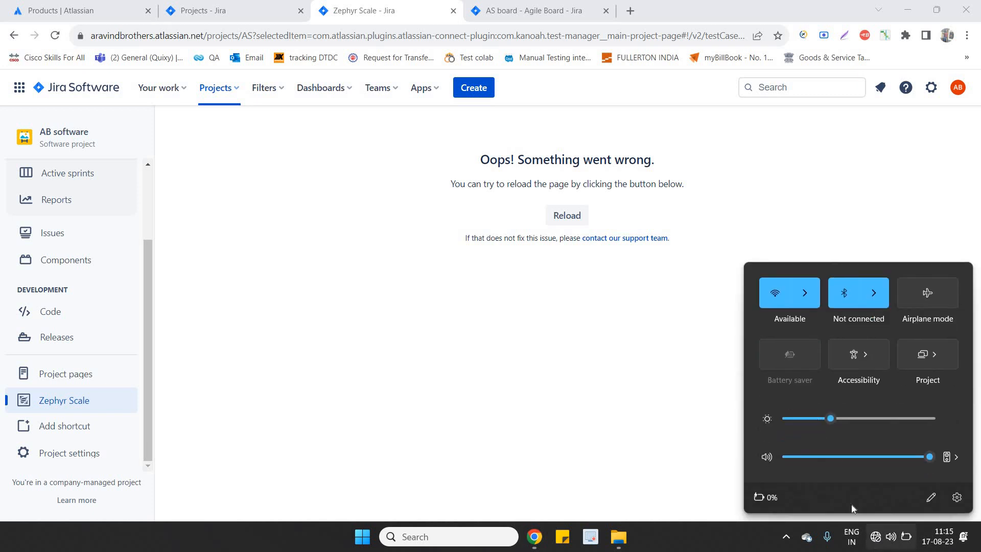
pyautogui.click(806, 302)
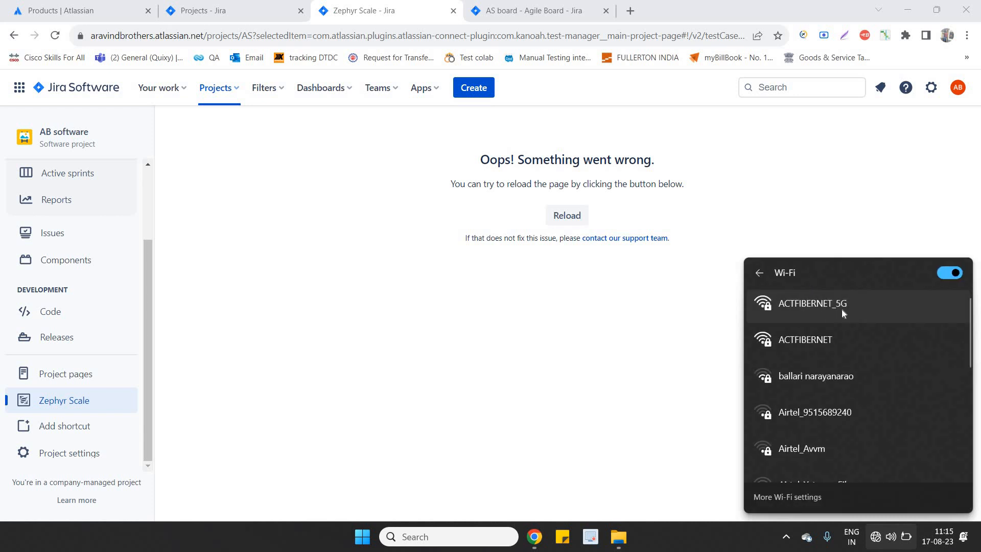
pyautogui.click(841, 308)
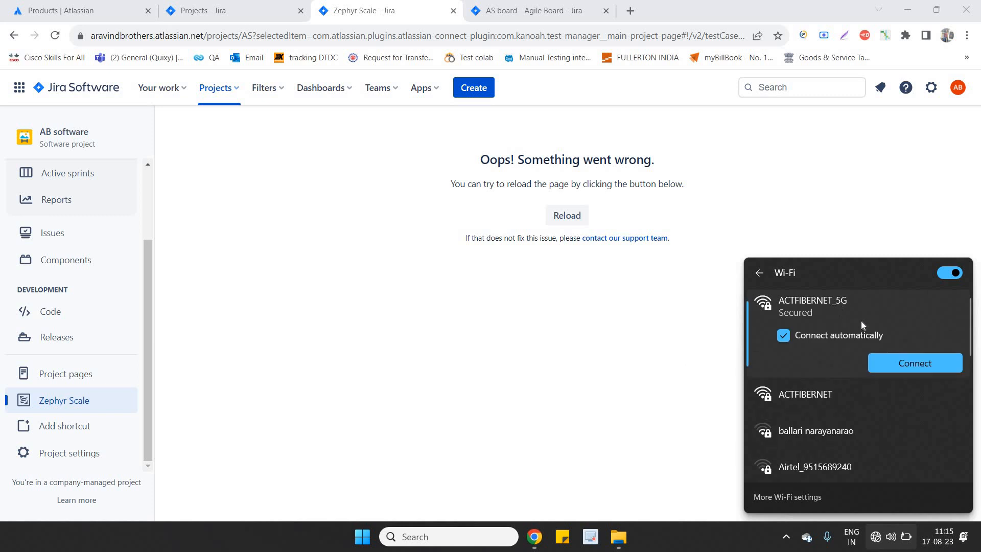
pyautogui.click(901, 363)
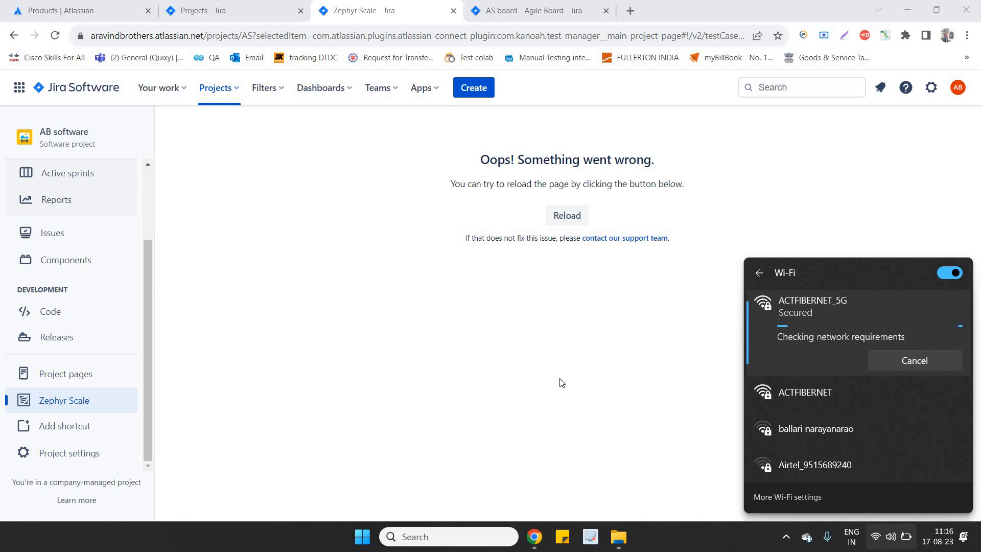
pyautogui.click(562, 383)
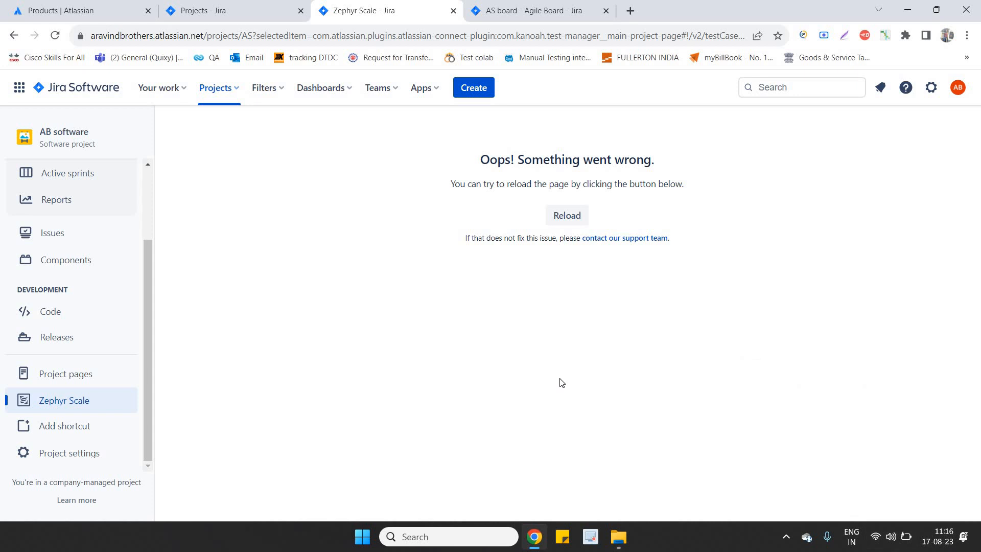
pyautogui.click(572, 216)
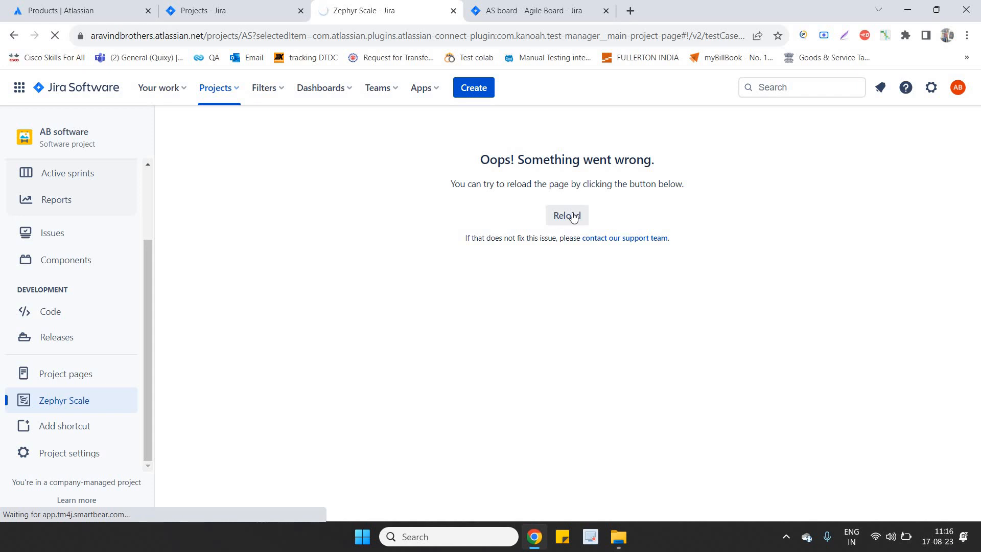
pyautogui.click(55, 402)
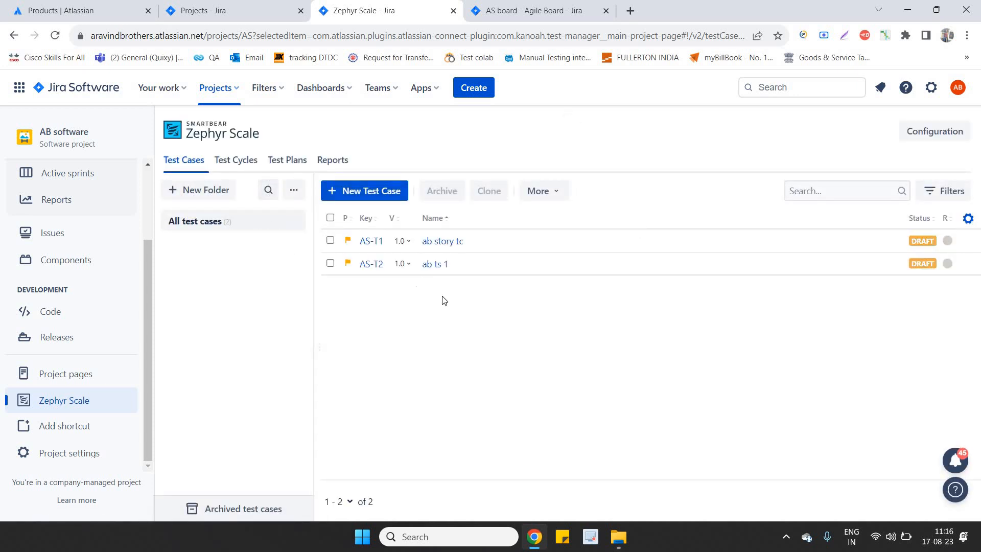
# Start a new test cycle in Zephyr Scale and name it "ab tc 1".
pyautogui.click(225, 162)
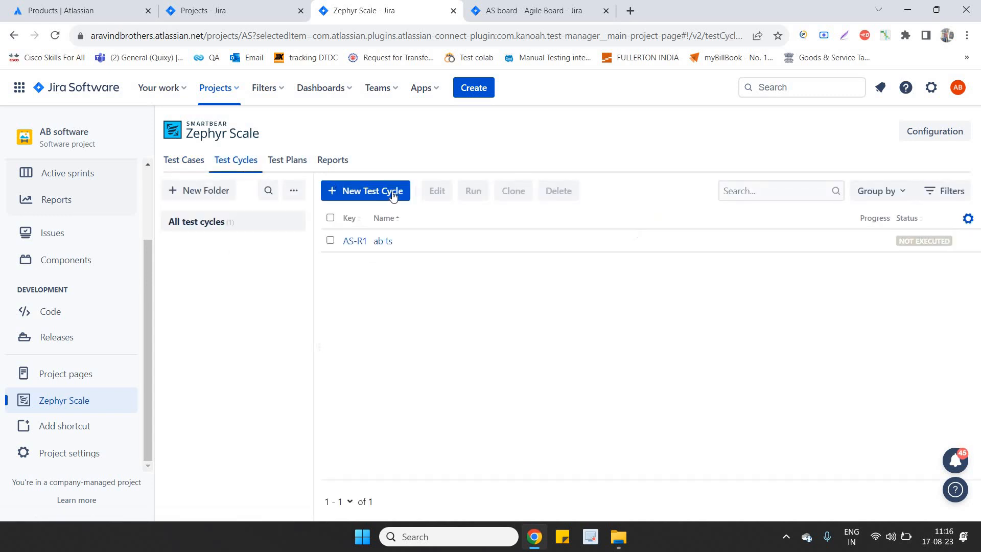
pyautogui.click(398, 195)
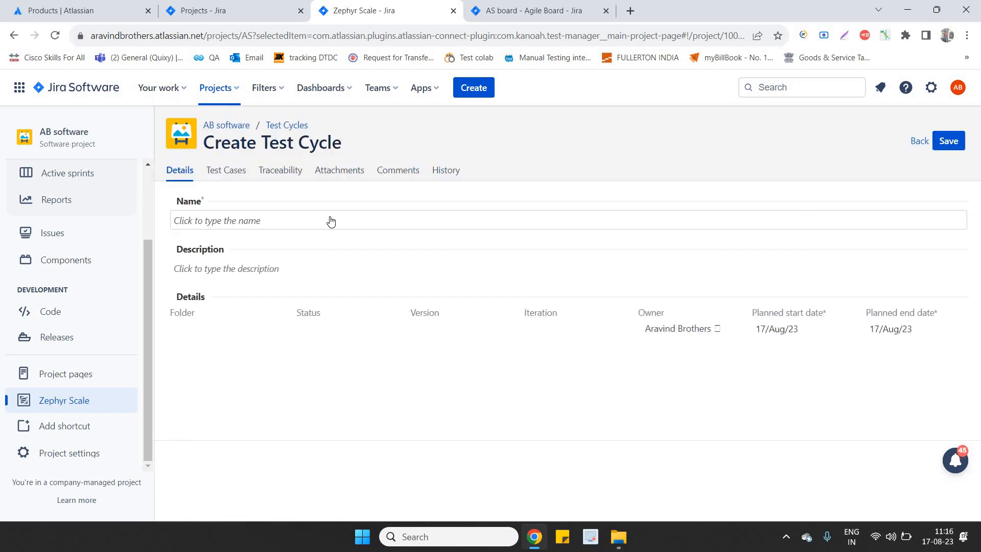
pyautogui.click(317, 224)
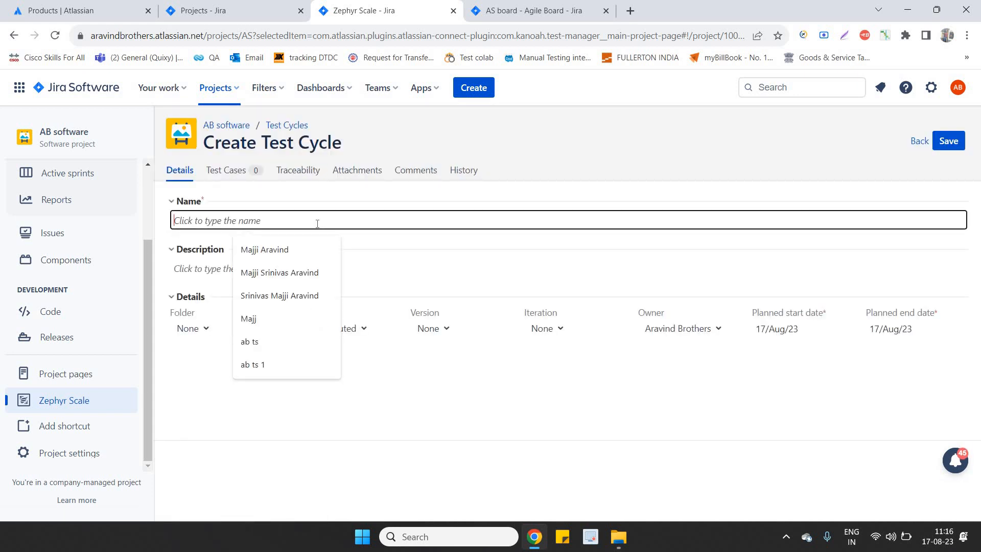
pyautogui.write('ab t')
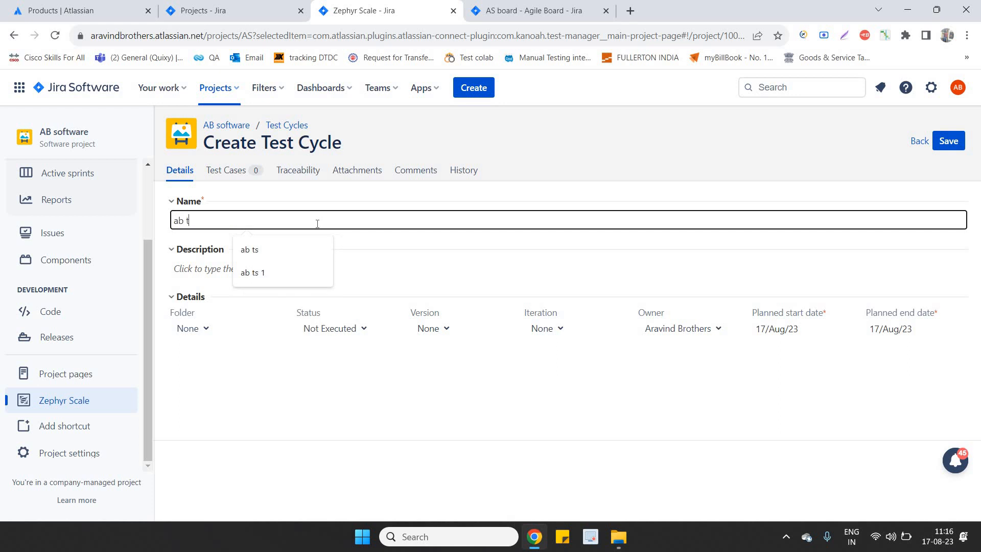
pyautogui.write('c 1')
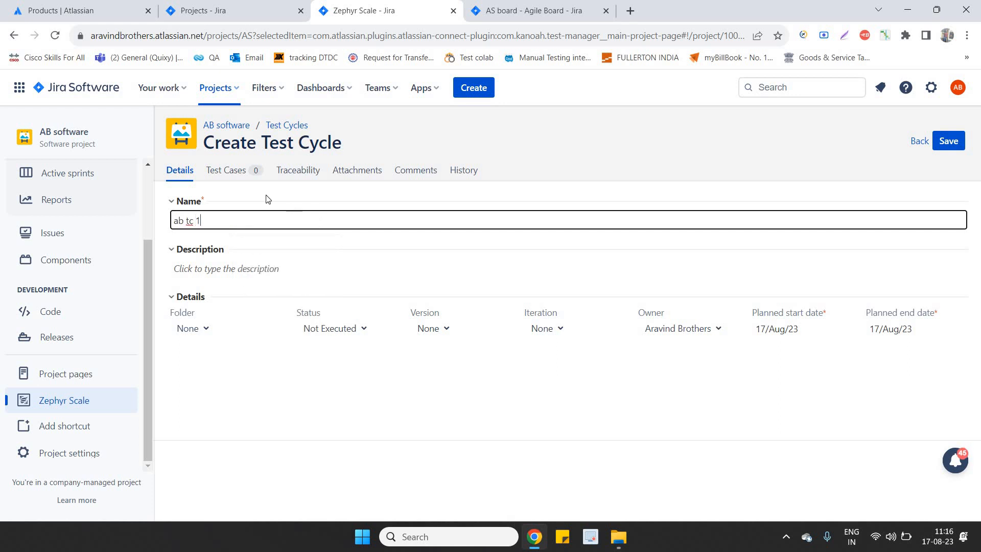
# Add the existing test case AS-T2 "ab ts 1" to the new test cycle.
pyautogui.click(239, 173)
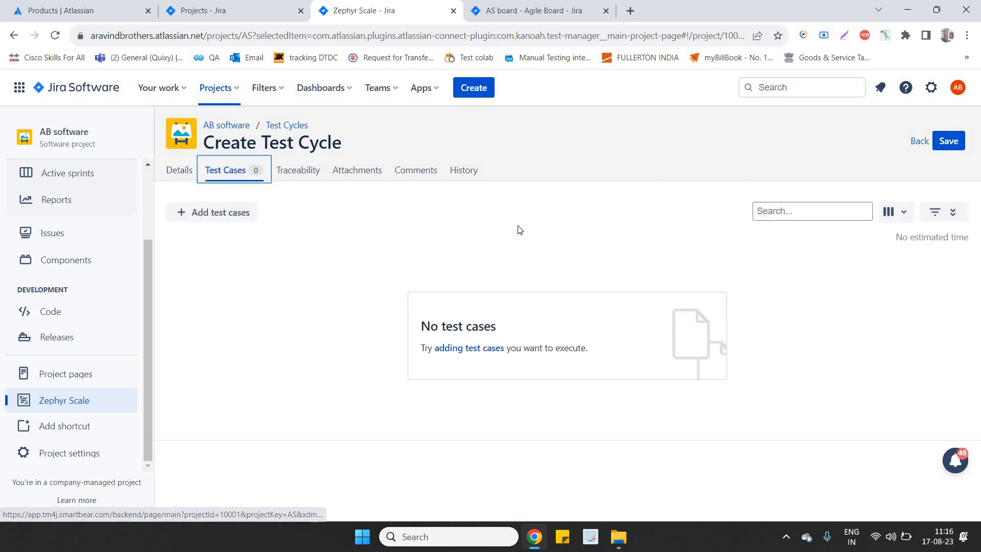
pyautogui.click(229, 218)
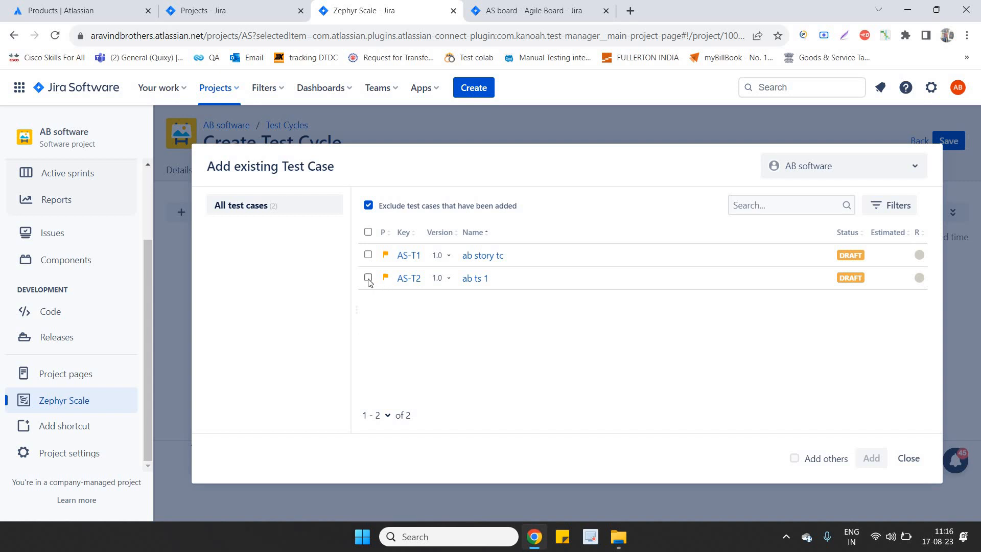
pyautogui.click(368, 278)
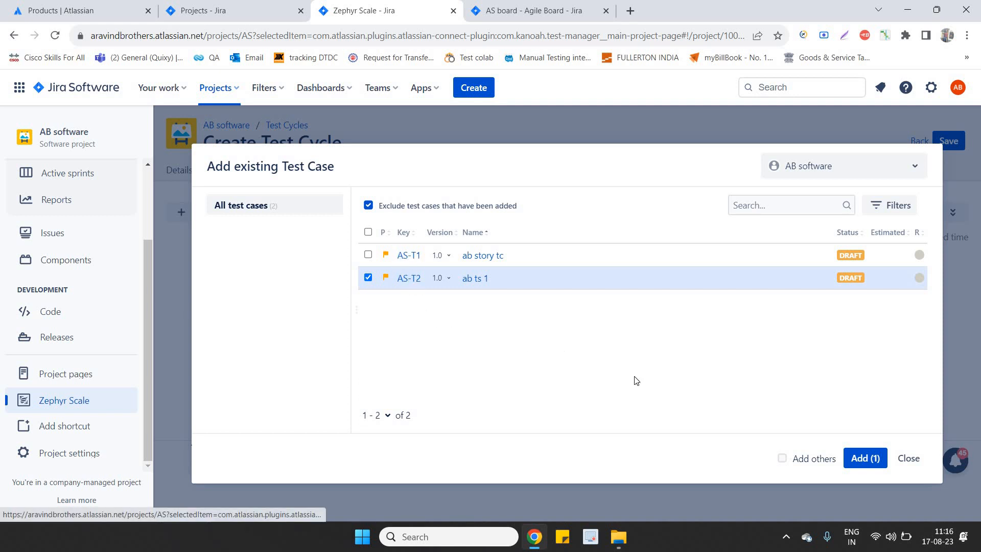
pyautogui.click(857, 460)
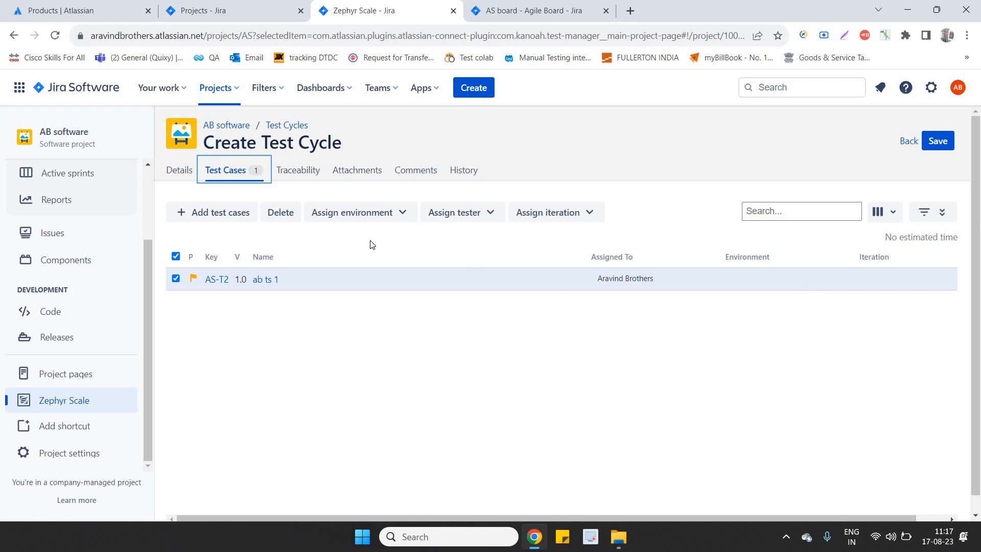
# View the test cycle's traceability section, then save the cycle and return to the test cycles list.
pyautogui.click(316, 173)
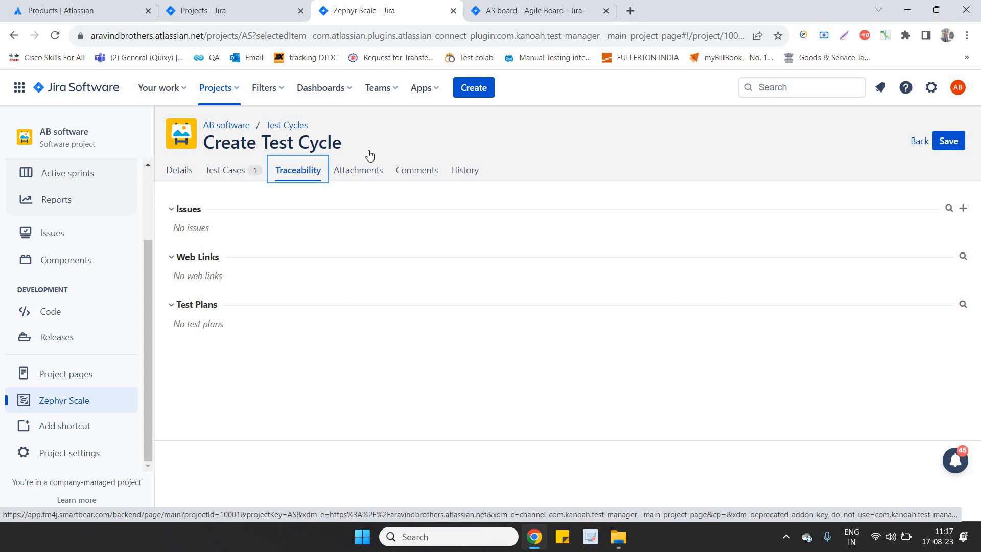
pyautogui.click(947, 139)
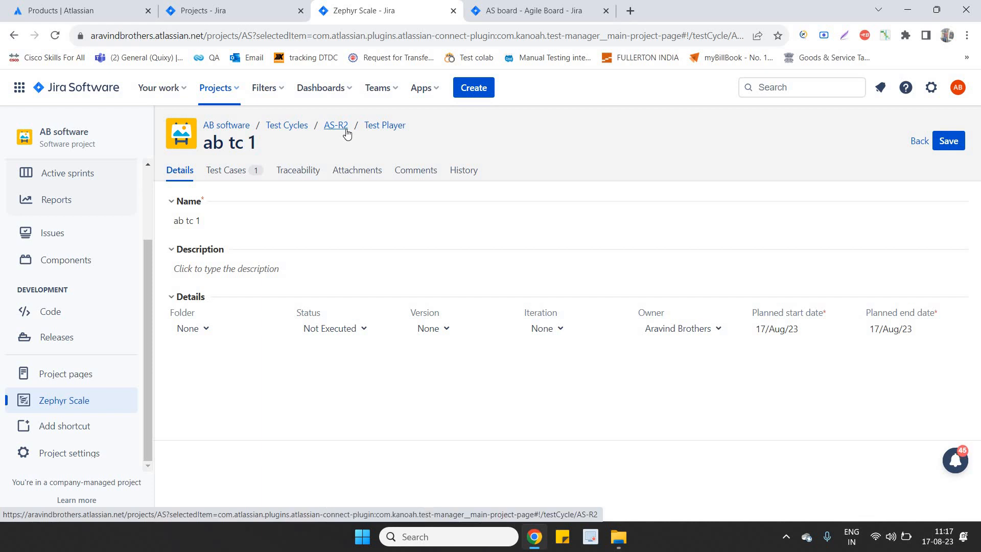
pyautogui.click(920, 143)
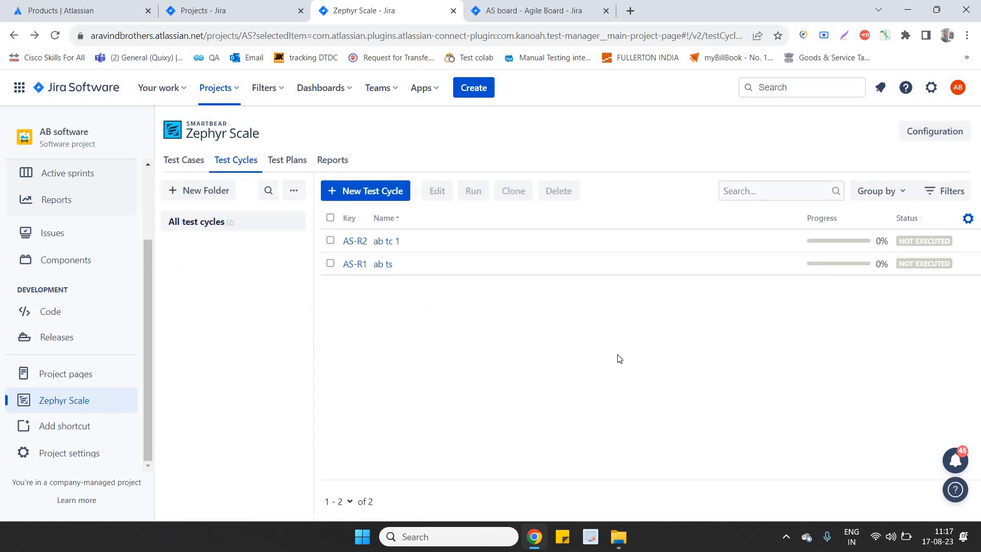
# Open the "ab tc 1" cycle's test player and examine its execution details and test script, also viewing test case AS-T2 in a separate browser tab.
pyautogui.click(356, 241)
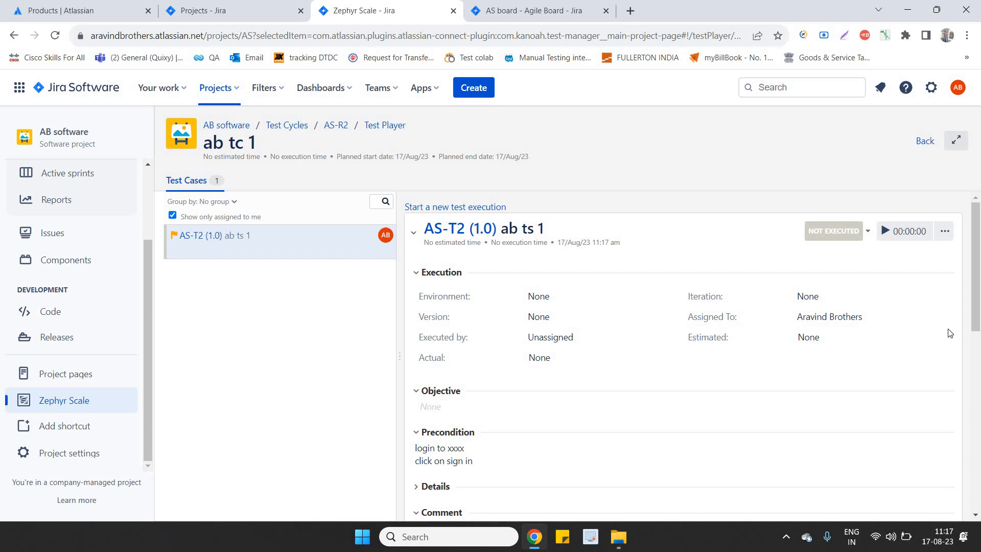
pyautogui.moveTo(971, 306); pyautogui.dragTo(978, 374)
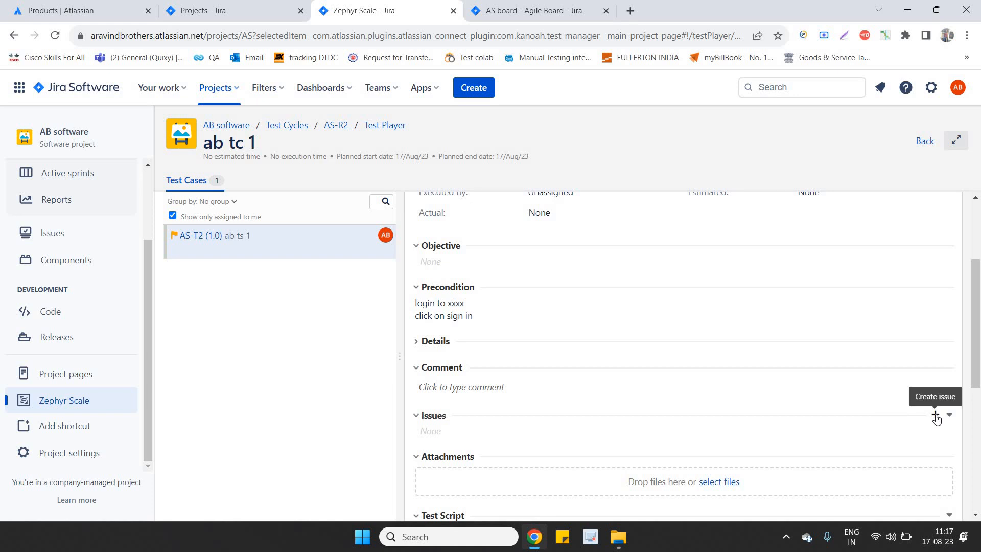
pyautogui.rightClick(207, 236)
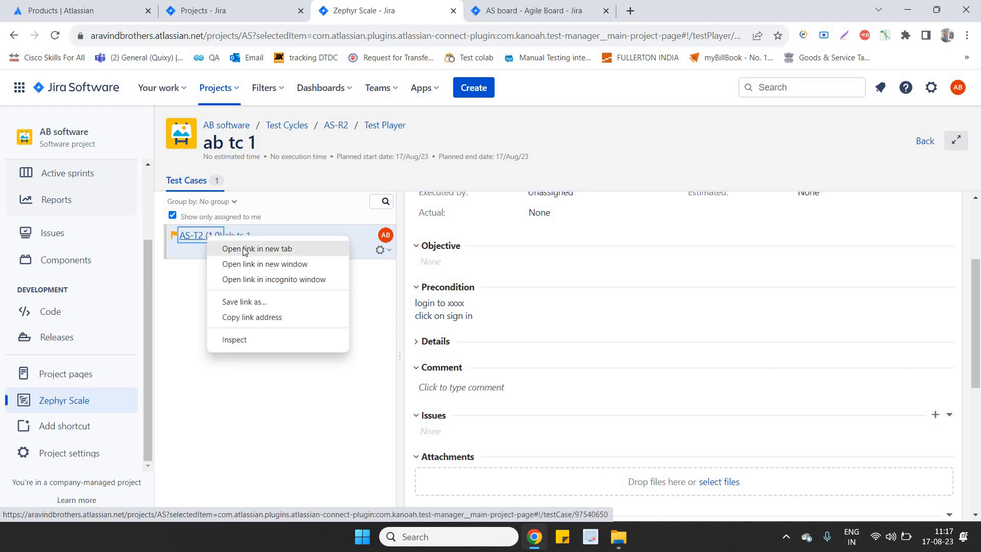
pyautogui.click(243, 249)
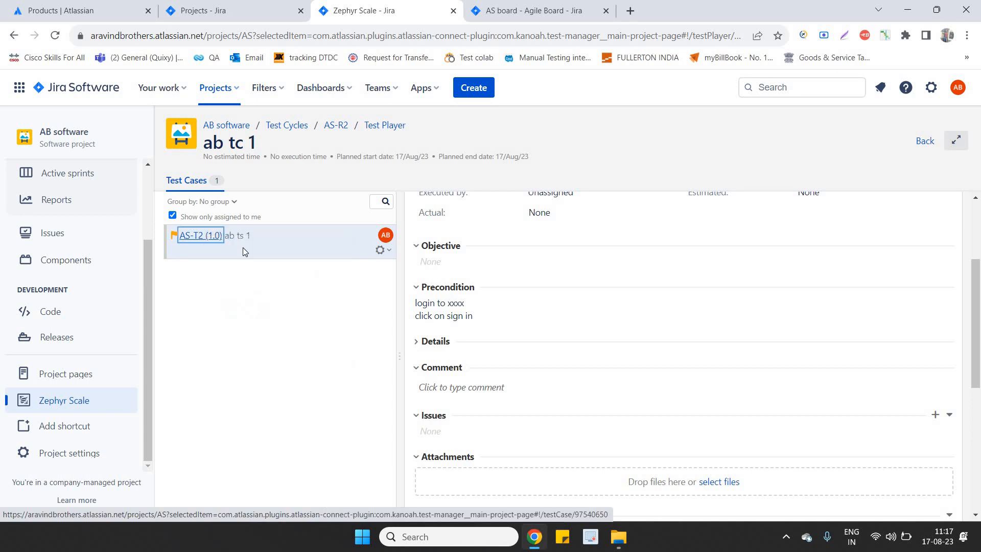
pyautogui.click(520, 11)
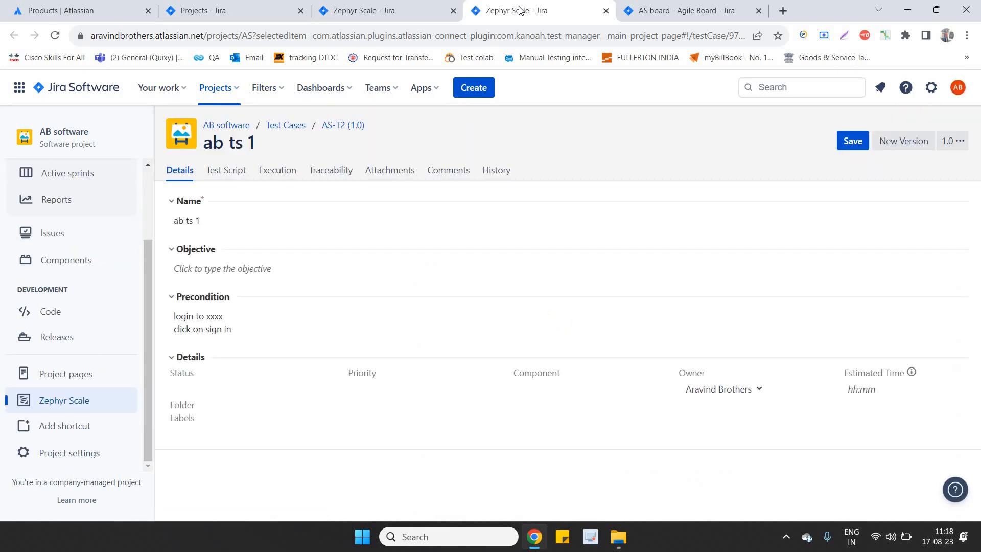
pyautogui.click(344, 7)
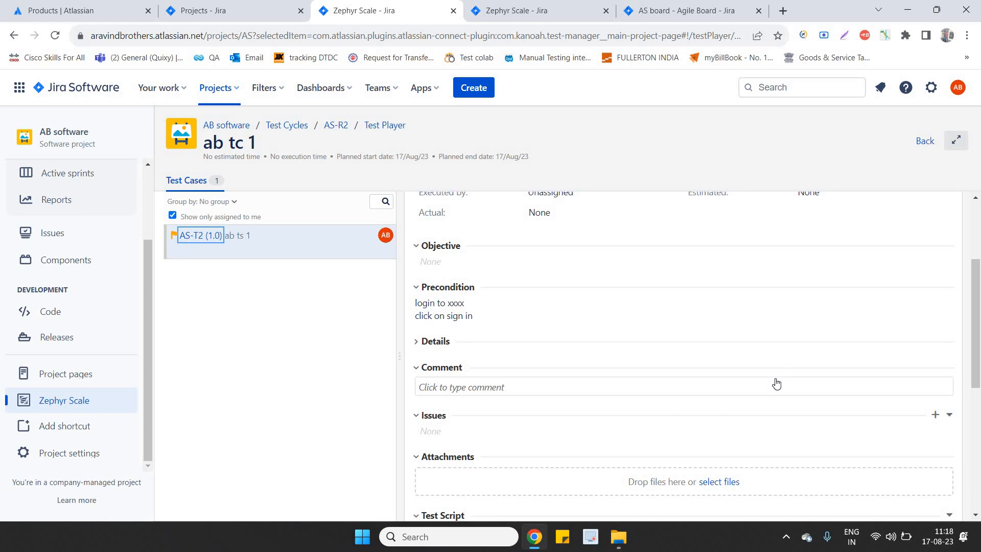
pyautogui.moveTo(977, 308); pyautogui.dragTo(980, 365)
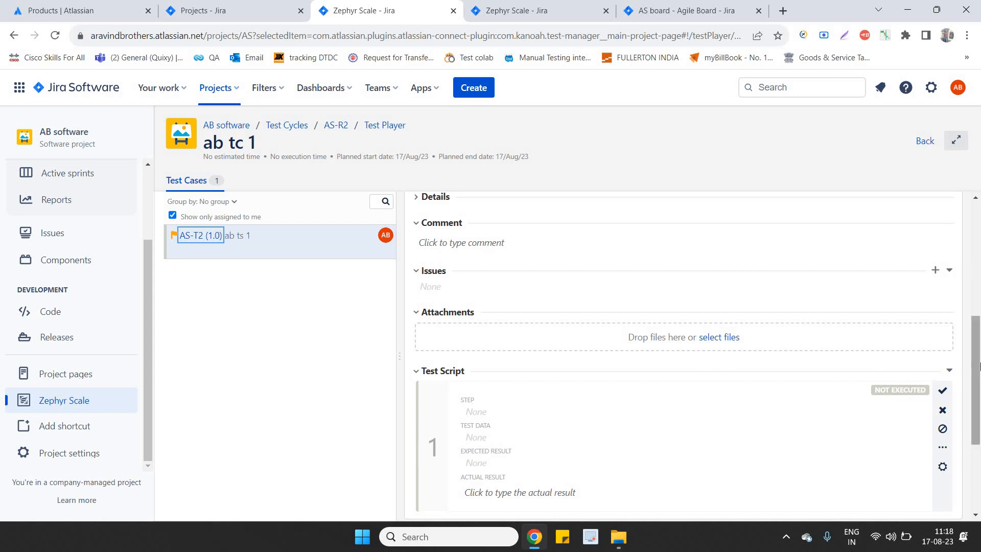
# Start the execution timer for test case AS-T2, view the execution status options, and stop the timer with its time entry saved.
pyautogui.moveTo(979, 365); pyautogui.dragTo(979, 244)
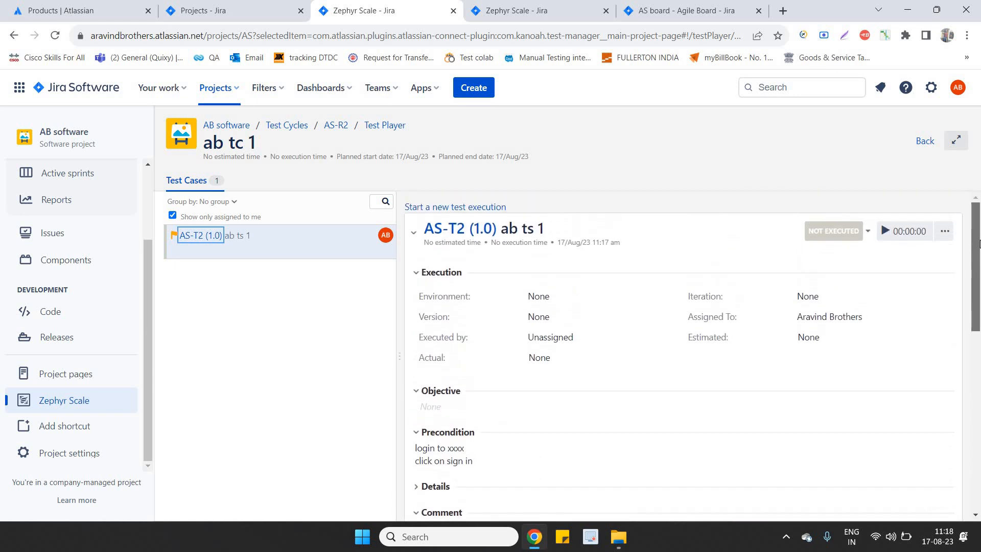
pyautogui.click(906, 234)
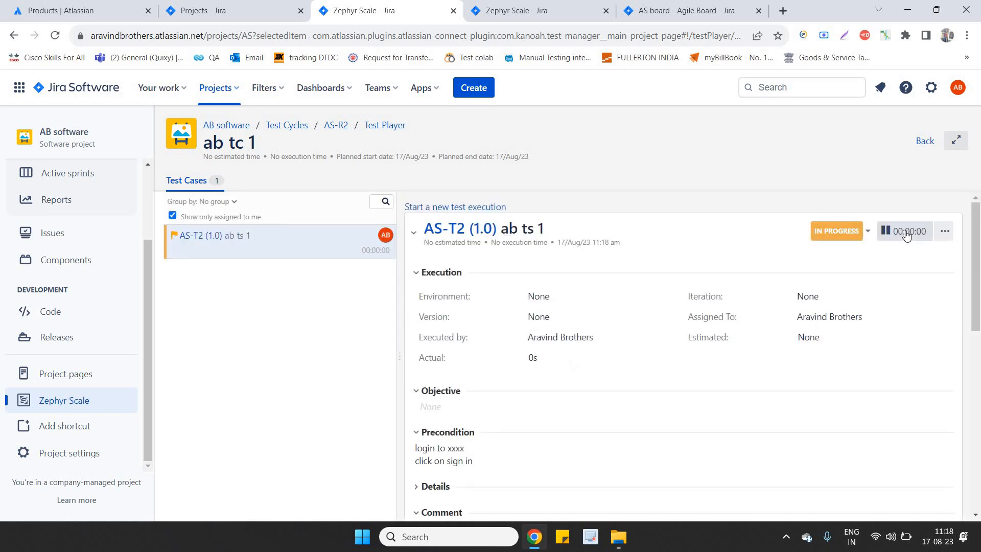
pyautogui.click(868, 233)
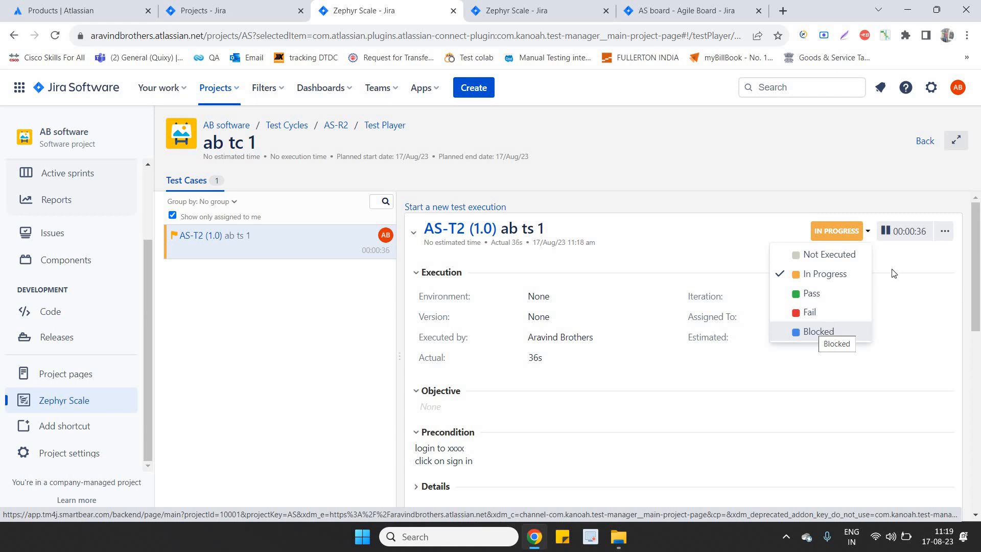
pyautogui.click(944, 233)
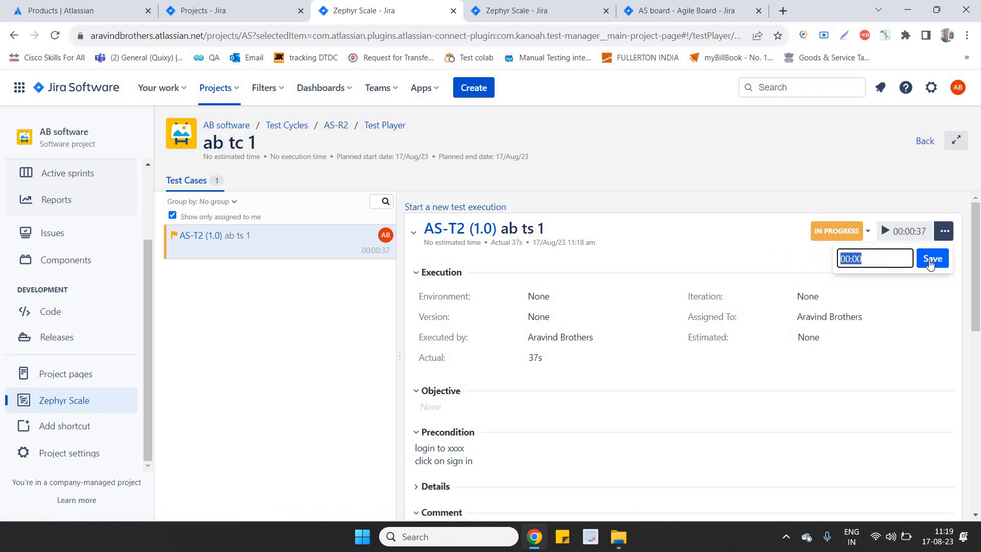
pyautogui.click(930, 261)
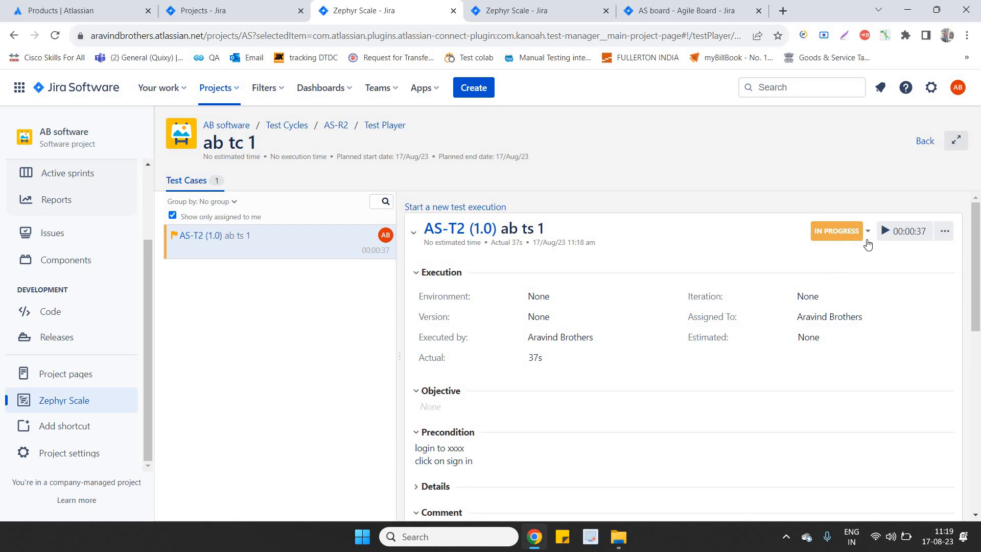
# Set the execution status of AS-T2 to Not Executed and return to the test cycles list.
pyautogui.click(838, 232)
pyautogui.click(823, 254)
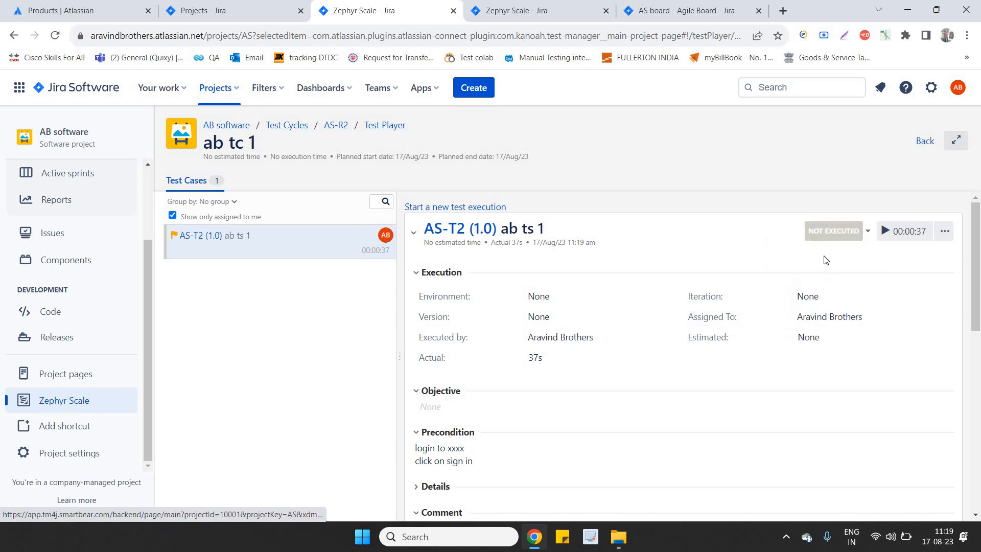
pyautogui.click(944, 231)
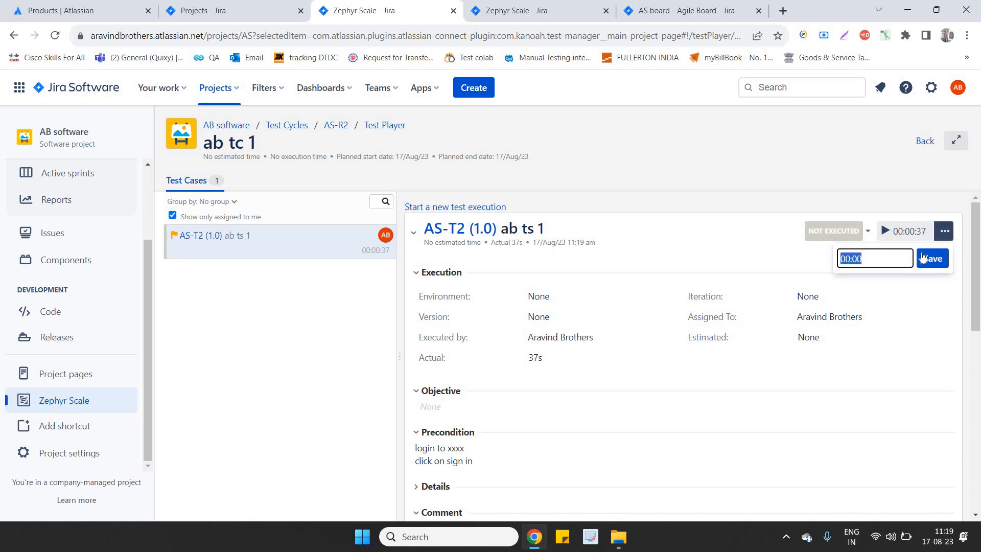
pyautogui.click(938, 259)
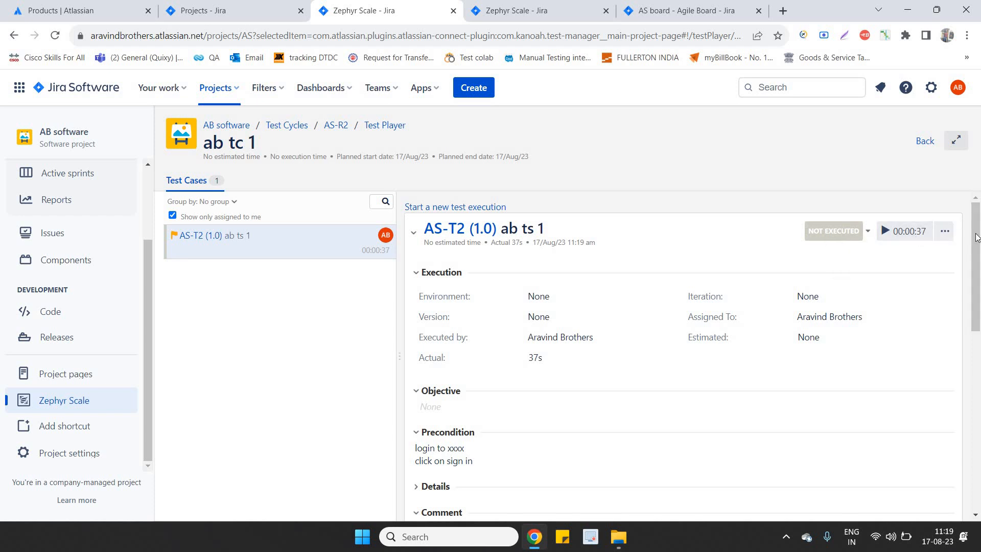
pyautogui.moveTo(977, 235); pyautogui.dragTo(980, 193)
pyautogui.click(923, 141)
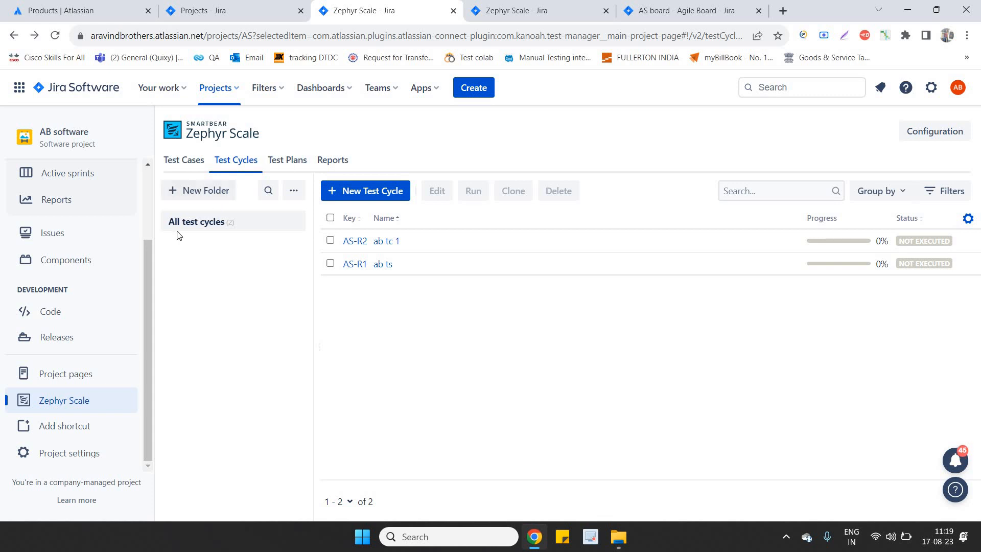
# Start a new issue in the AB software project and look through its issue type, initial status and description fields.
pyautogui.scroll(1, 146, 204)
pyautogui.scroll(1, 147, 208)
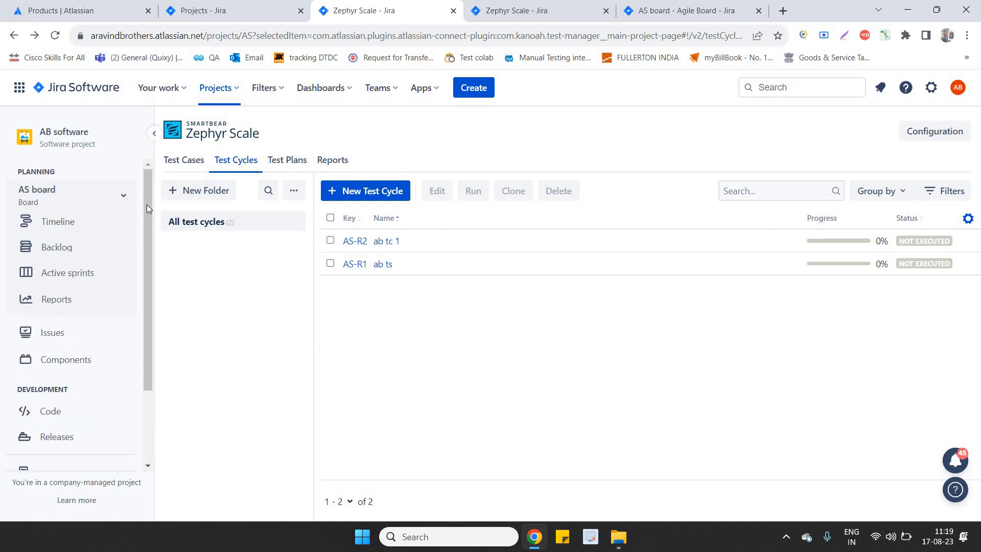
pyautogui.click(474, 89)
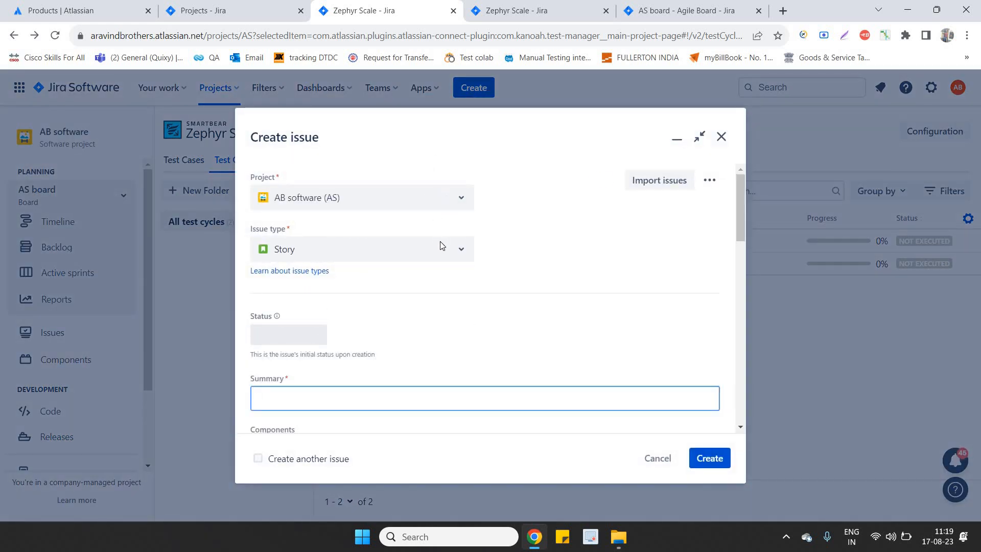
pyautogui.click(456, 253)
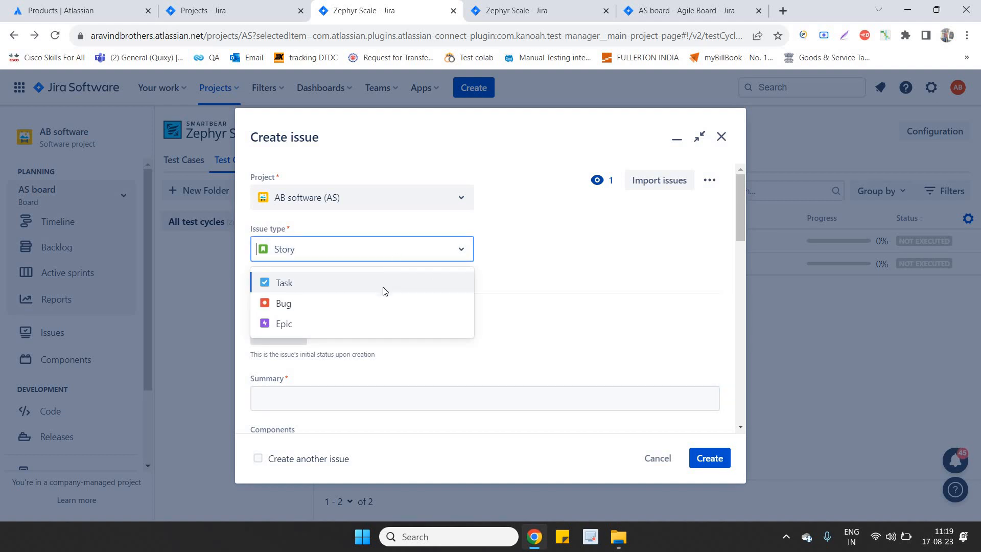
pyautogui.click(537, 309)
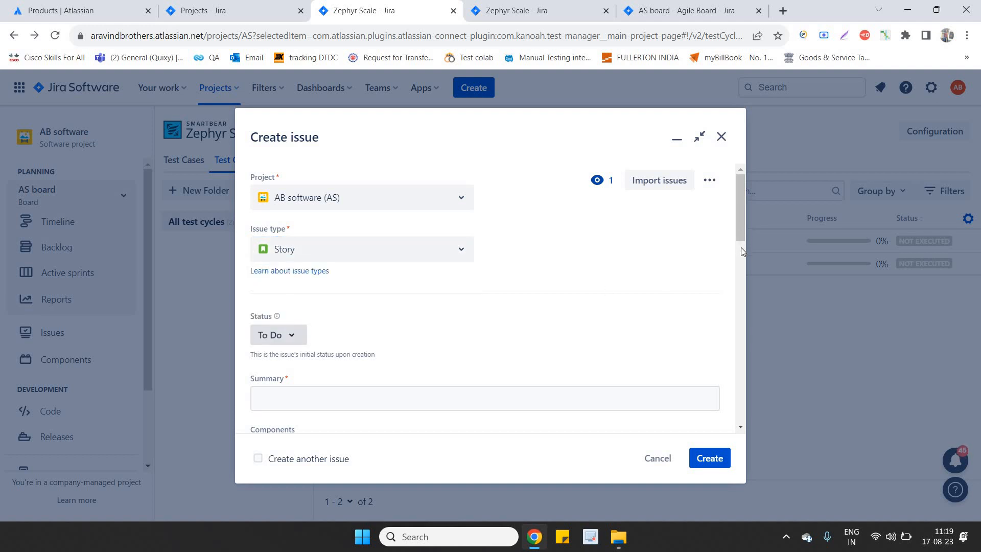
pyautogui.scroll(-2, 741, 247)
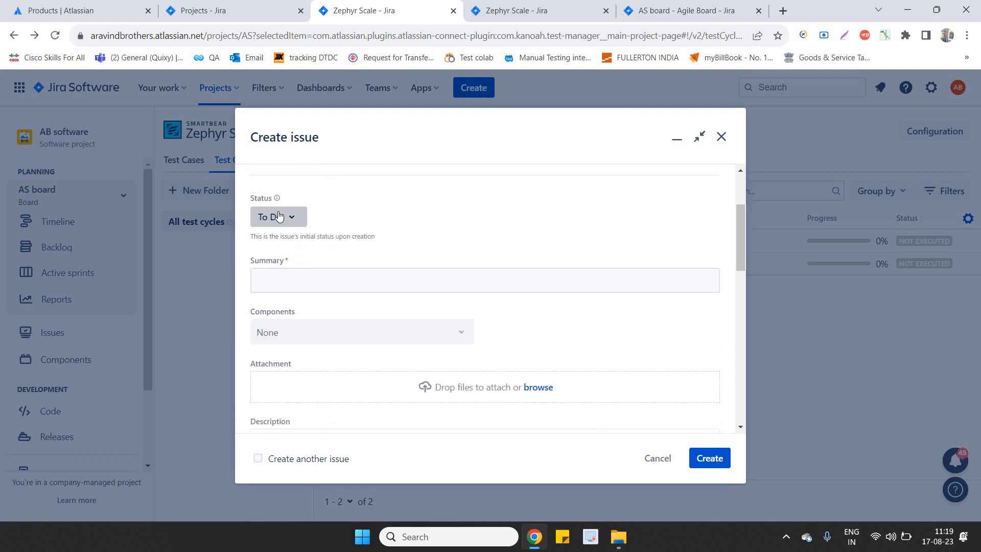
pyautogui.click(281, 217)
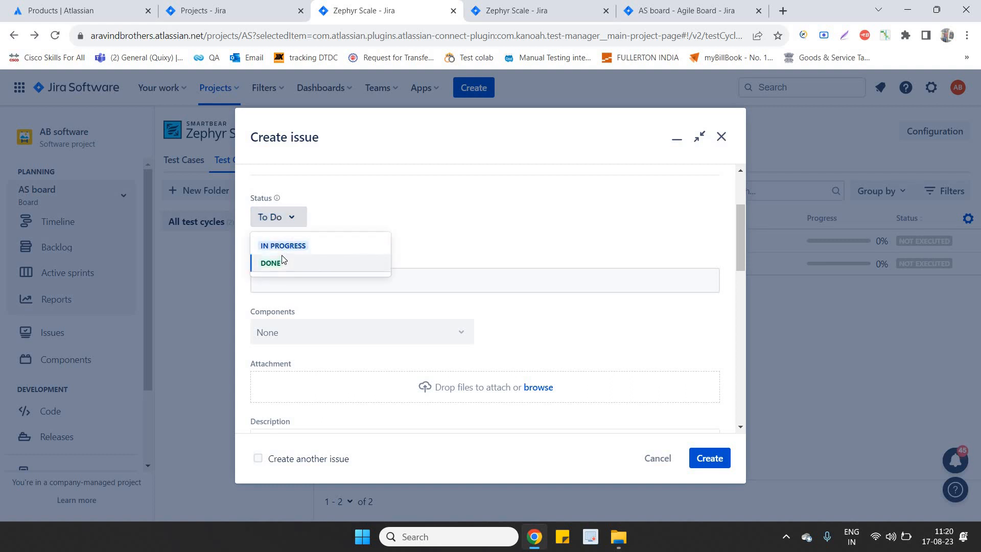
pyautogui.click(473, 230)
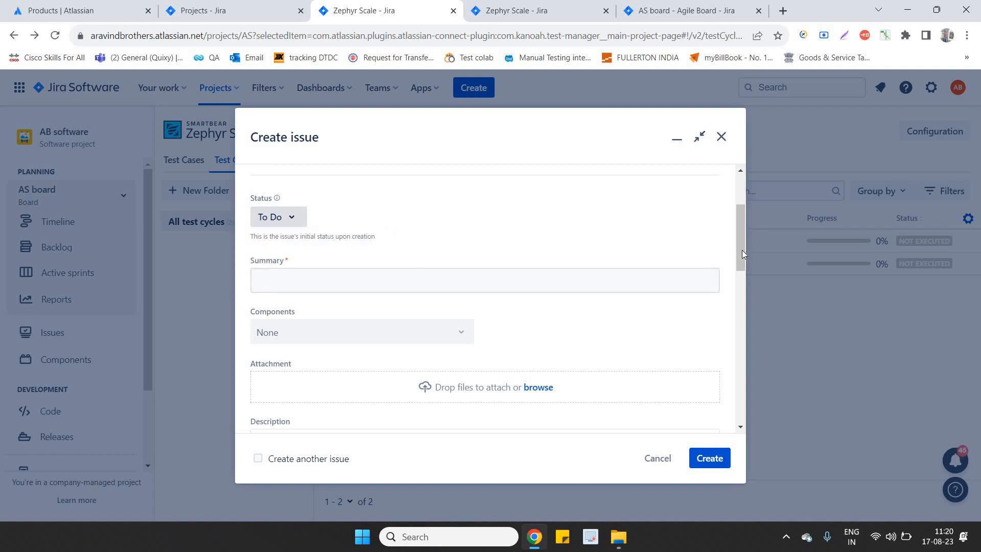
pyautogui.moveTo(742, 282)
pyautogui.mouseDown()
pyautogui.moveTo(741, 293)
pyautogui.moveTo(741, 271)
pyautogui.moveTo(742, 302)
pyautogui.mouseUp()
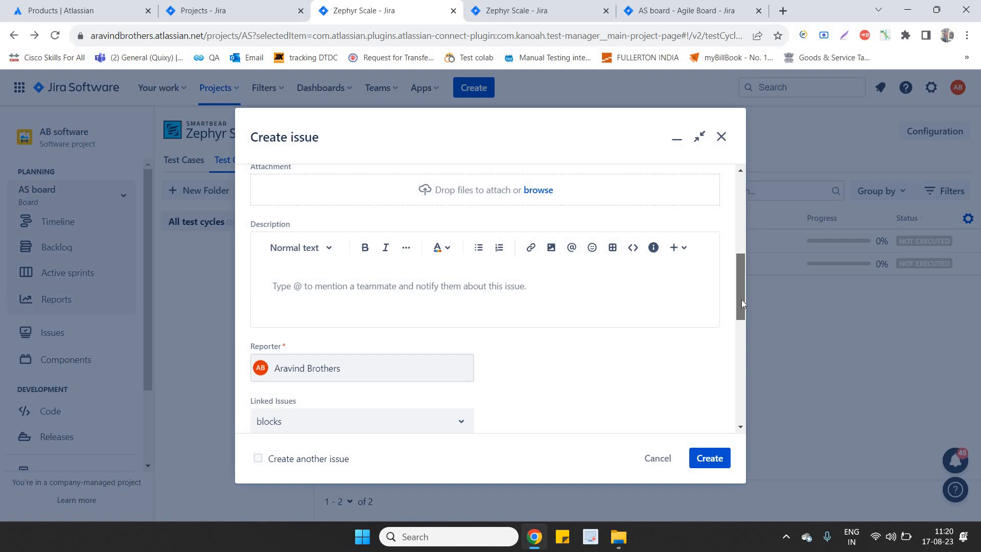
pyautogui.moveTo(742, 303); pyautogui.dragTo(749, 338)
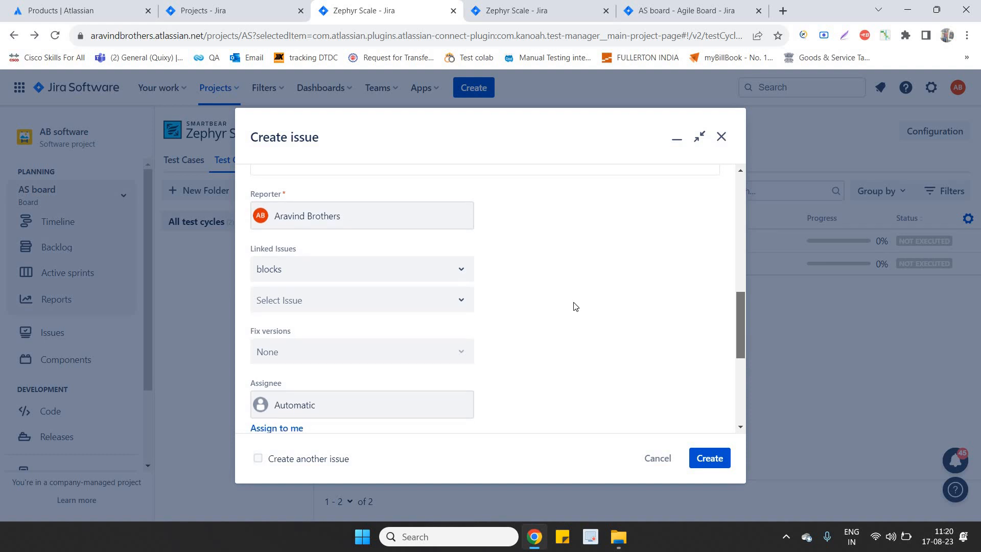
# Link the new issue to AS-1 "abc story" with the "relates to" relationship.
pyautogui.click(469, 276)
pyautogui.write('re')
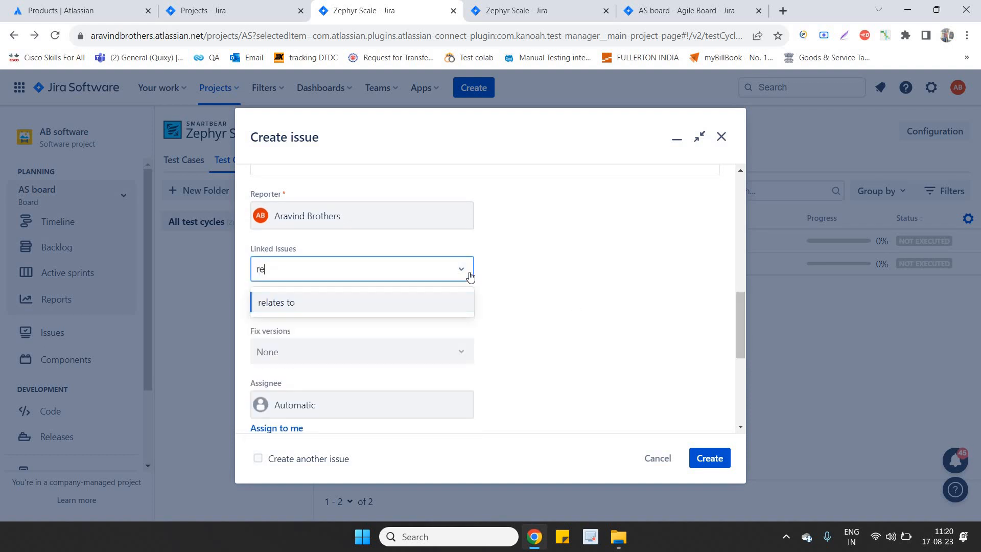
pyautogui.click(366, 310)
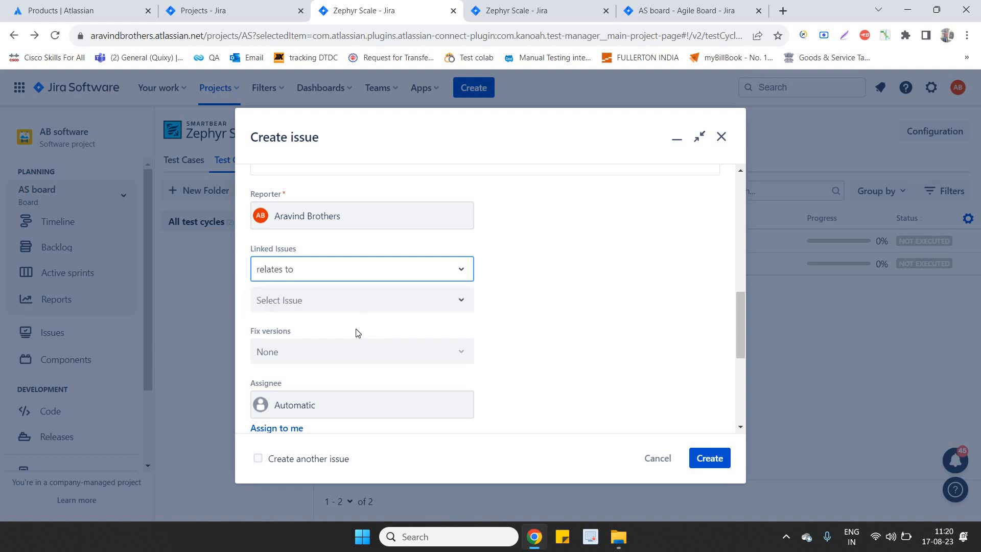
pyautogui.click(409, 302)
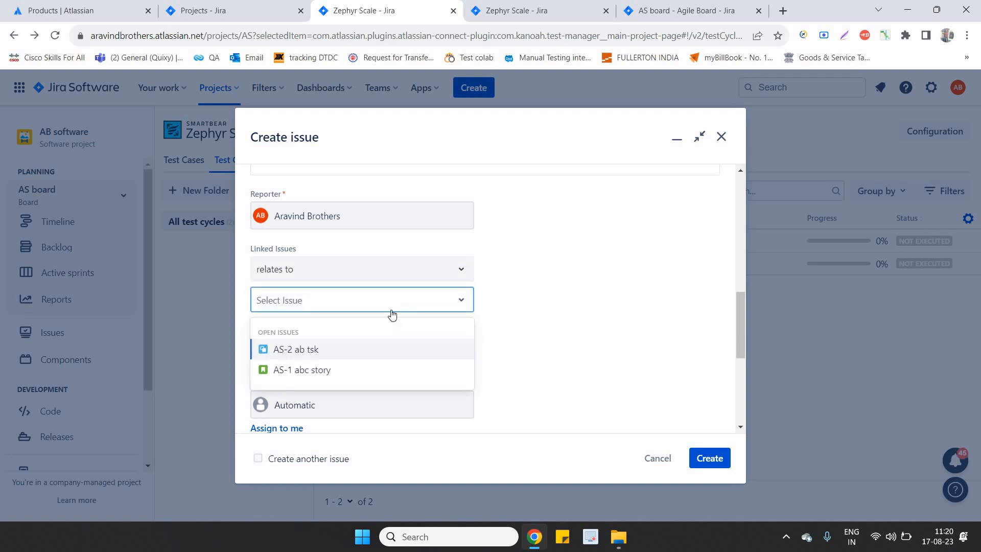
pyautogui.click(341, 372)
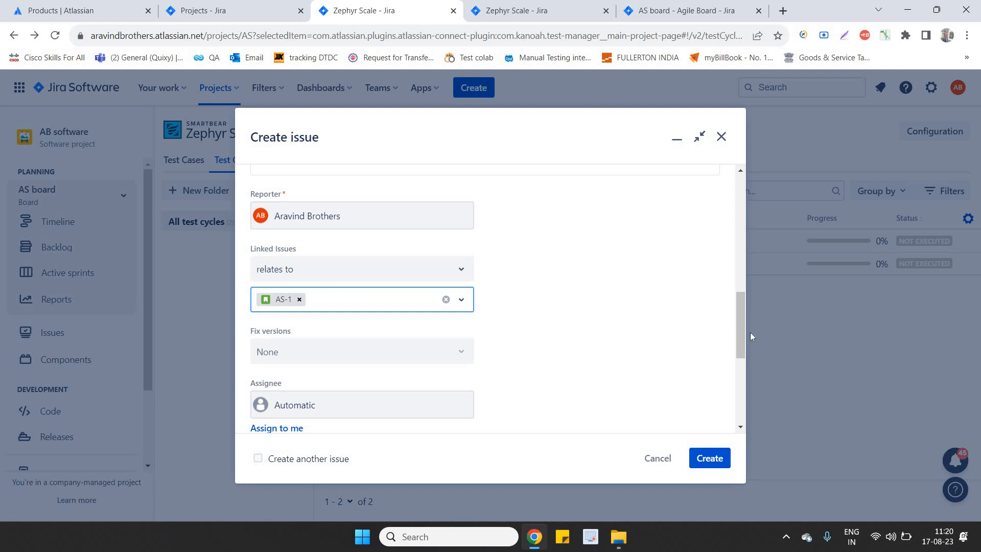
# View the assignee and priority options available for the new issue.
pyautogui.moveTo(741, 327); pyautogui.dragTo(744, 374)
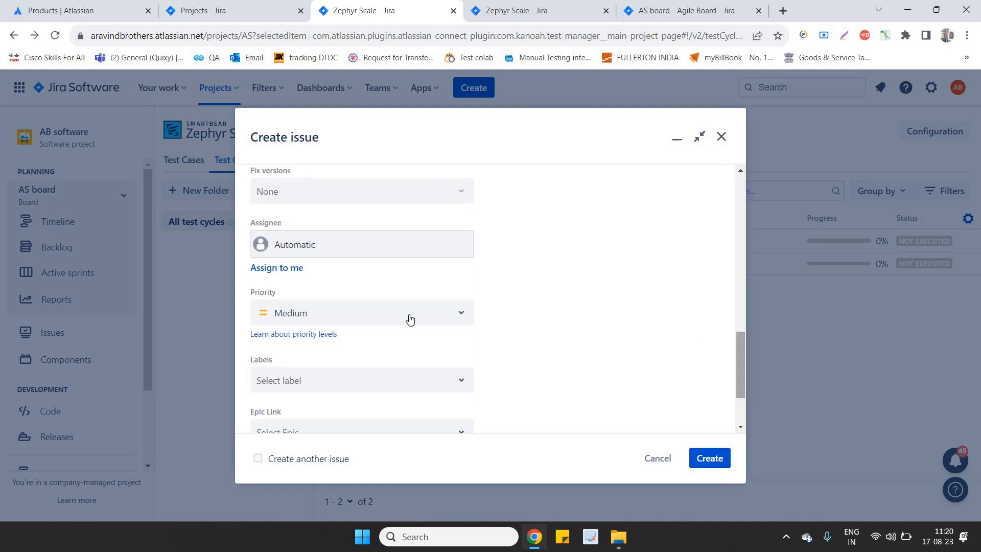
pyautogui.click(414, 248)
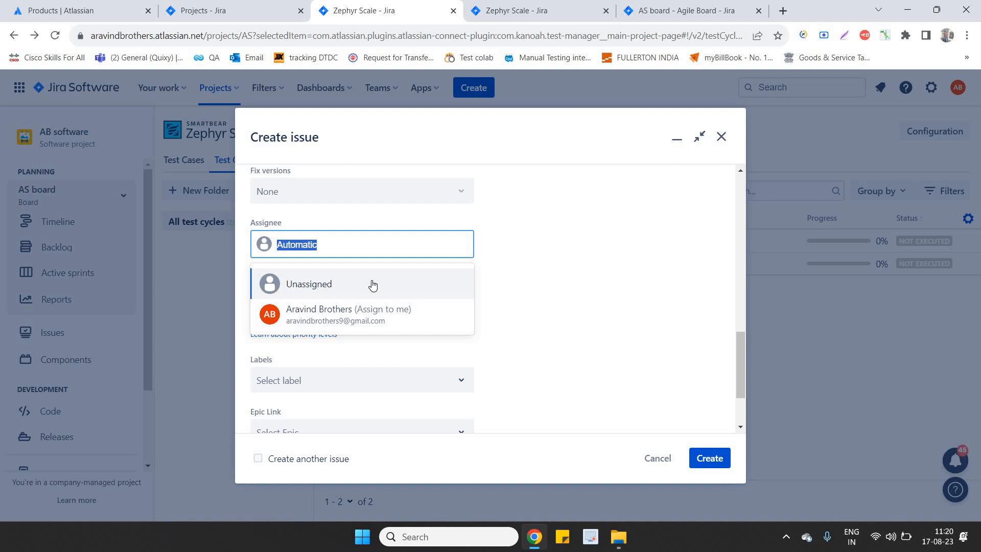
pyautogui.click(539, 299)
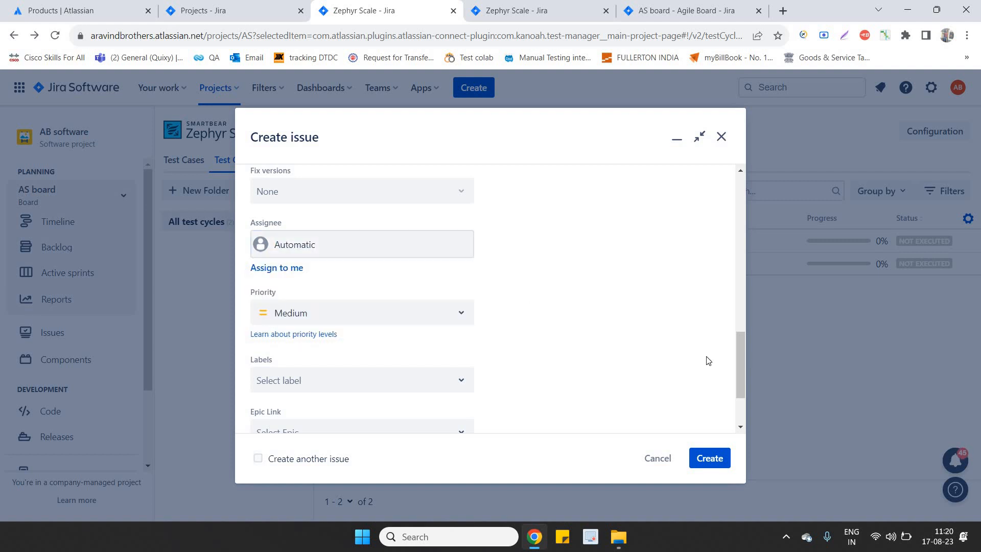
pyautogui.click(453, 323)
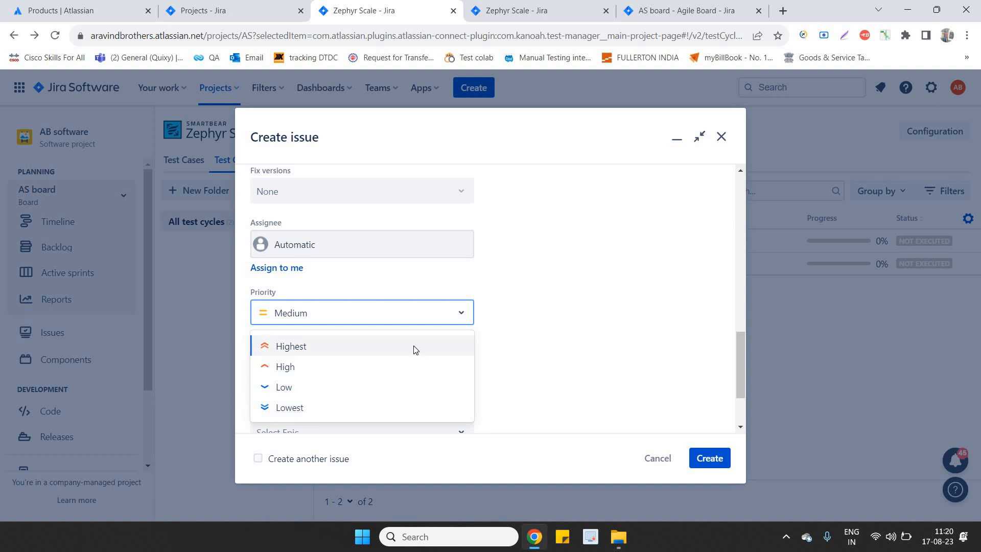
pyautogui.click(566, 337)
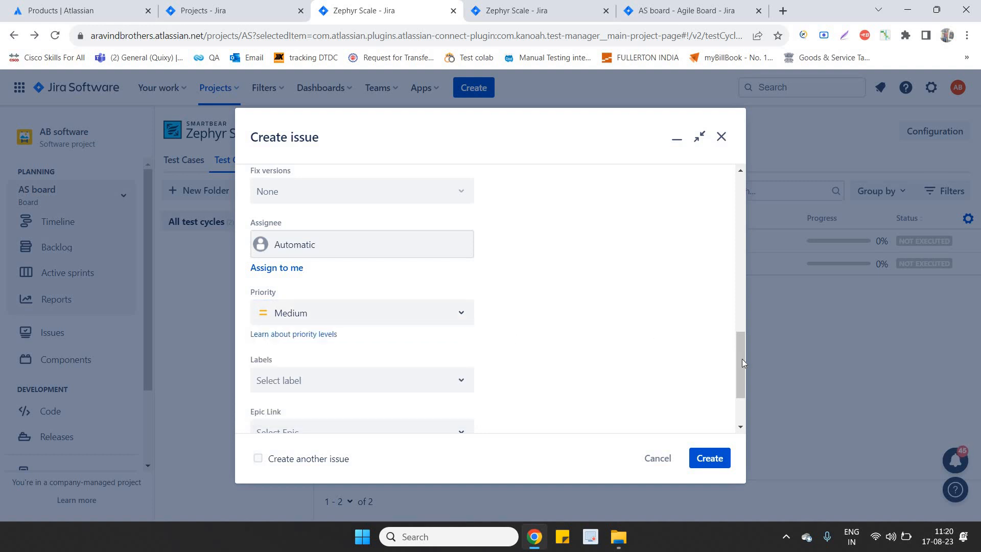
# Add the new label "login_page" to the issue and check the available epics for its Epic Link.
pyautogui.moveTo(740, 361); pyautogui.dragTo(740, 393)
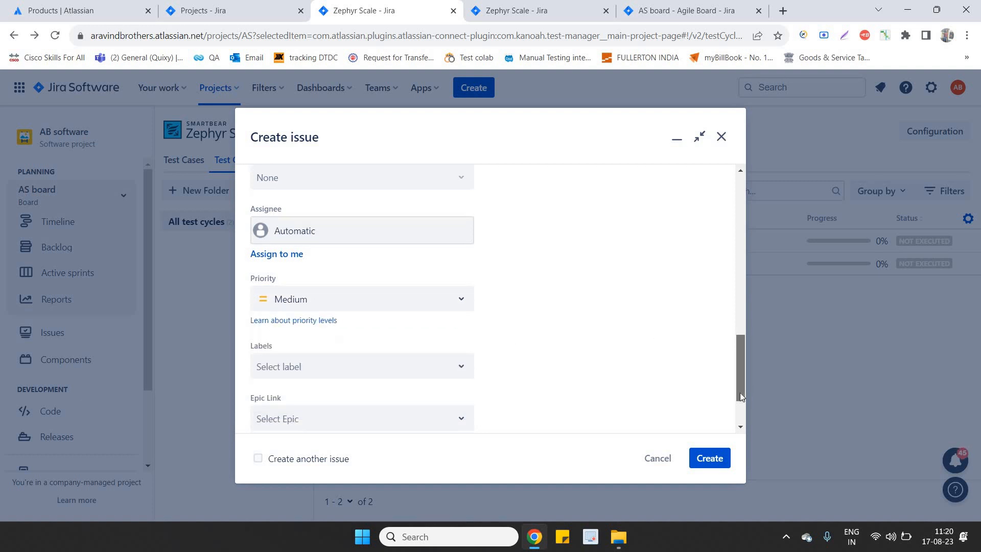
pyautogui.click(457, 293)
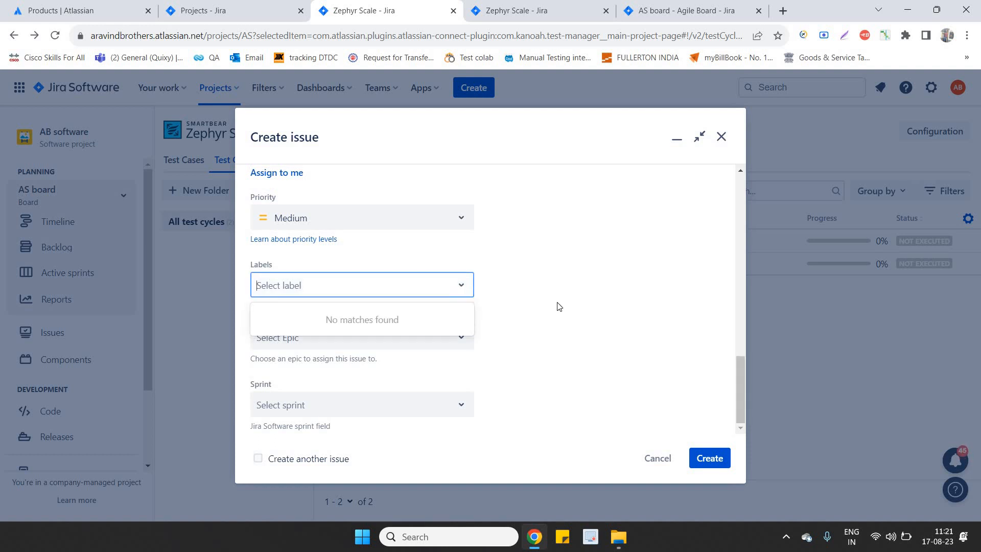
pyautogui.click(558, 306)
pyautogui.click(458, 283)
pyautogui.write('login')
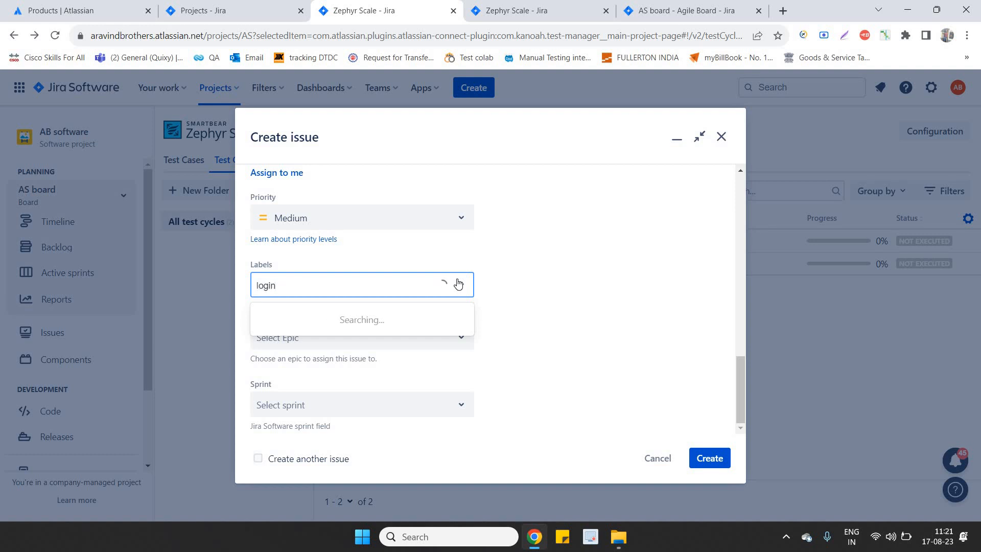
pyautogui.write('_')
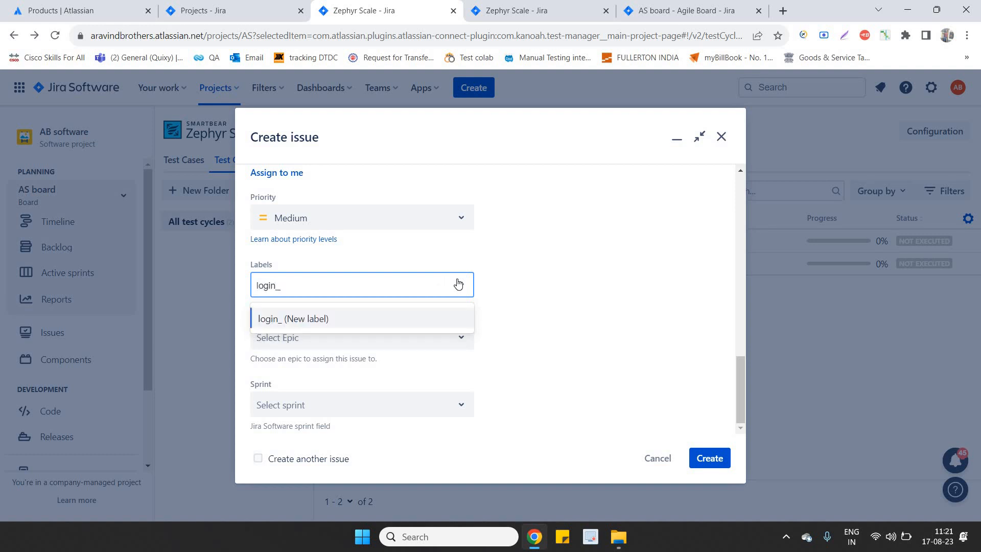
pyautogui.write('page')
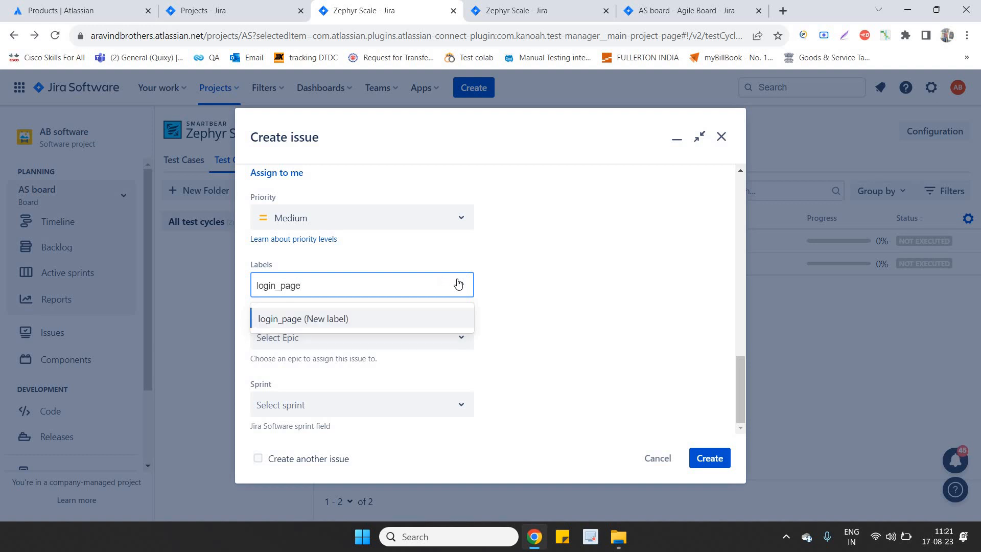
pyautogui.click(380, 322)
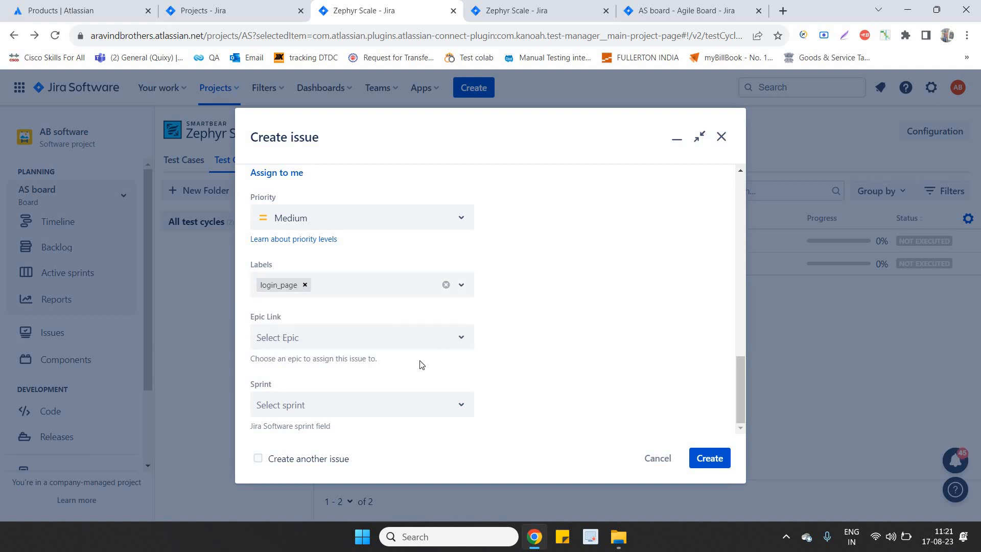
pyautogui.click(441, 349)
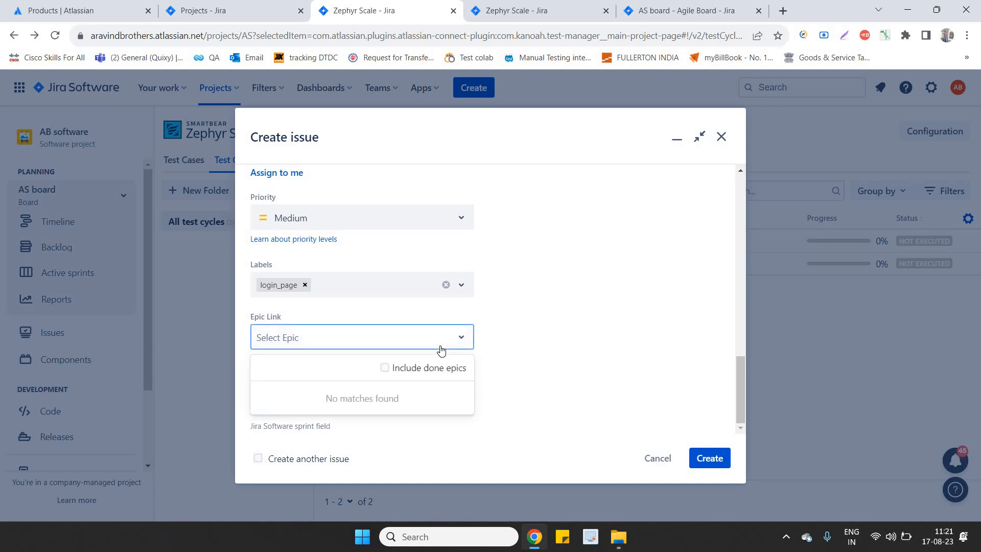
pyautogui.click(440, 348)
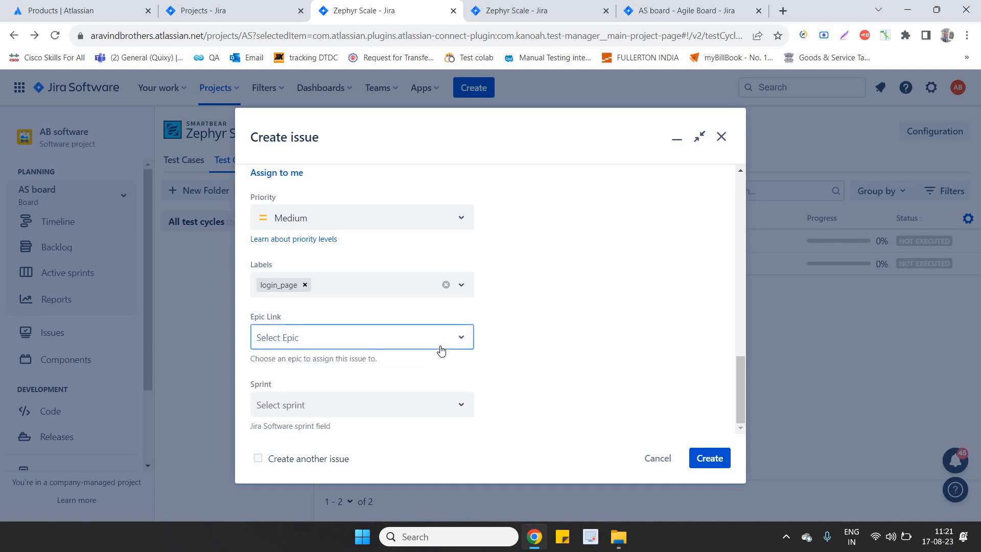
# View the sprints available for the new issue and leave its sprint unset.
pyautogui.click(558, 362)
pyautogui.click(453, 405)
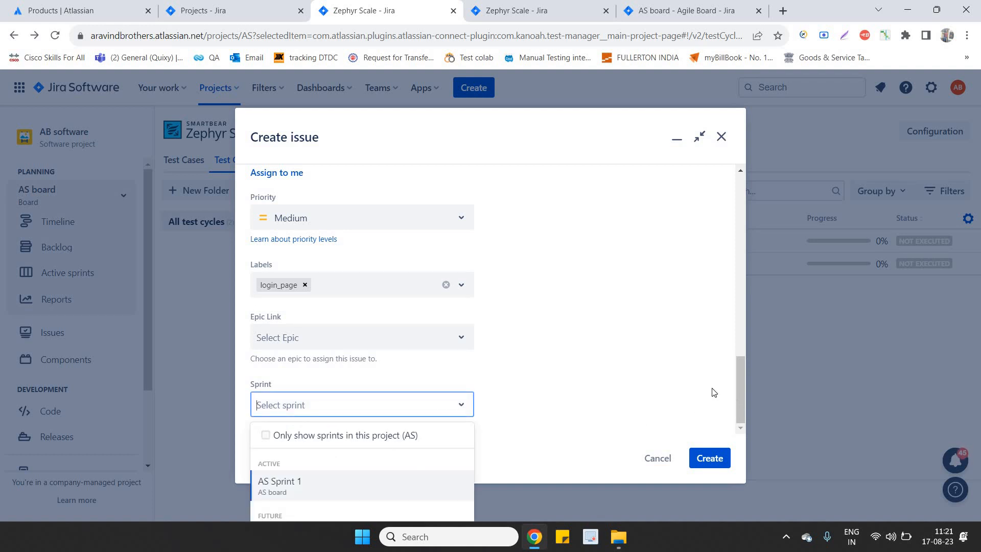
pyautogui.click(682, 386)
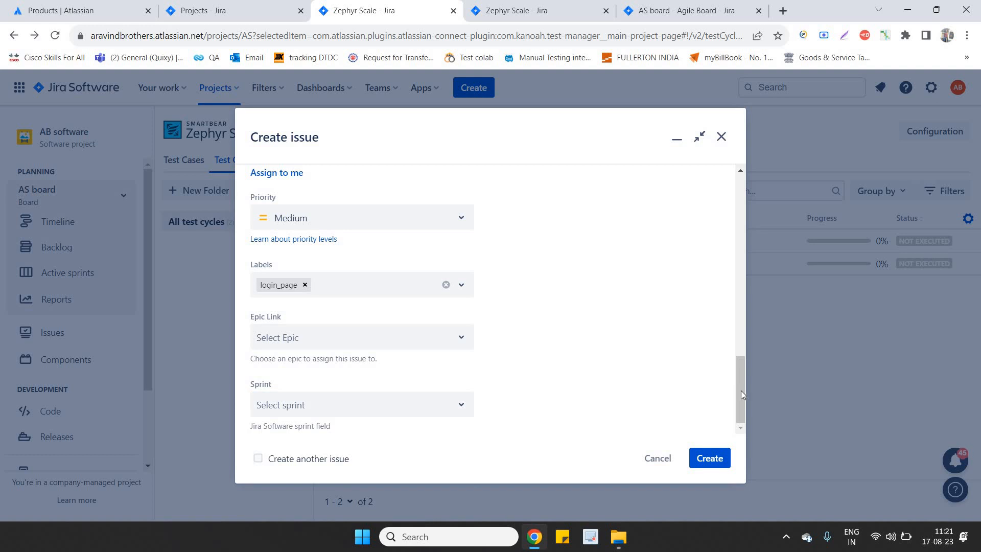
# Try to create the issue with its summary left empty, and discard the unsaved issue.
pyautogui.click(711, 459)
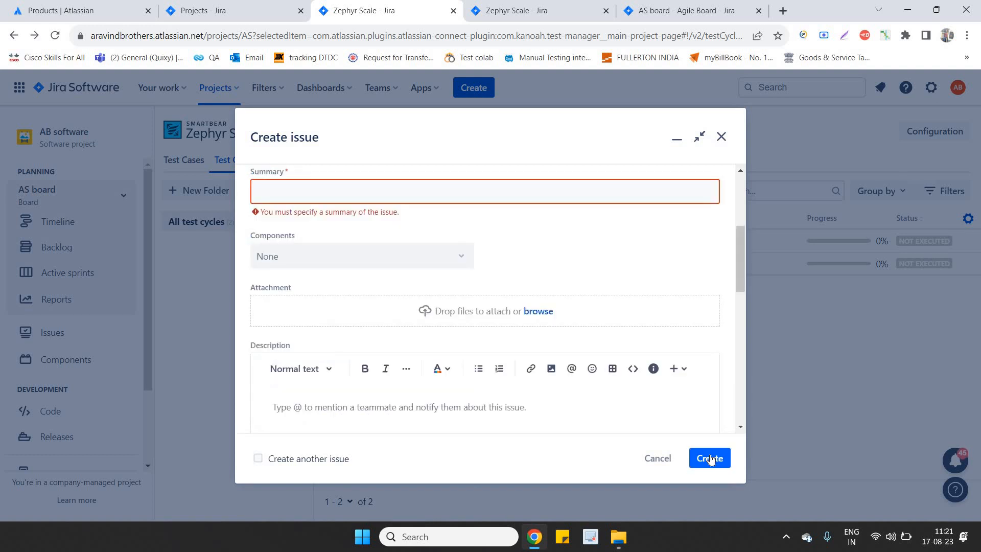
pyautogui.click(724, 135)
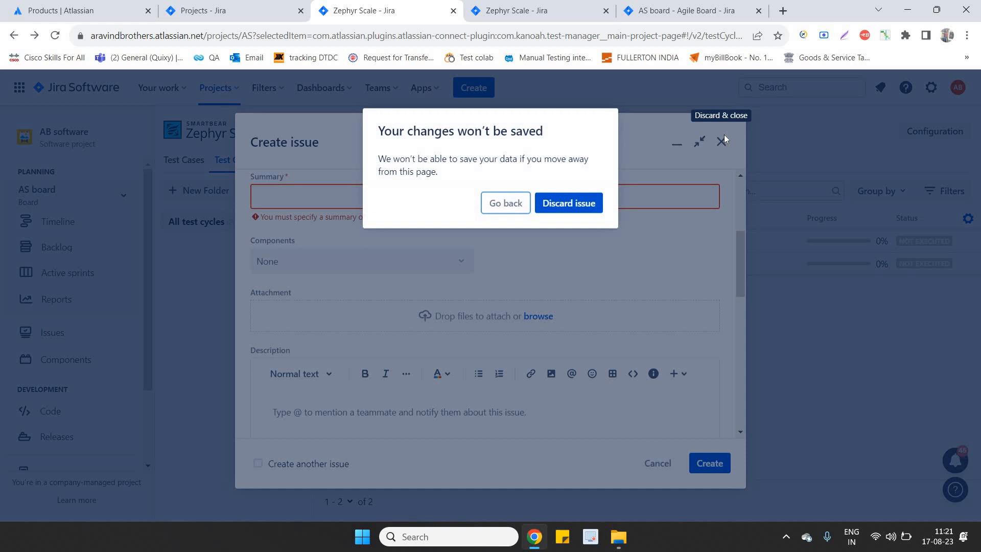
pyautogui.click(569, 203)
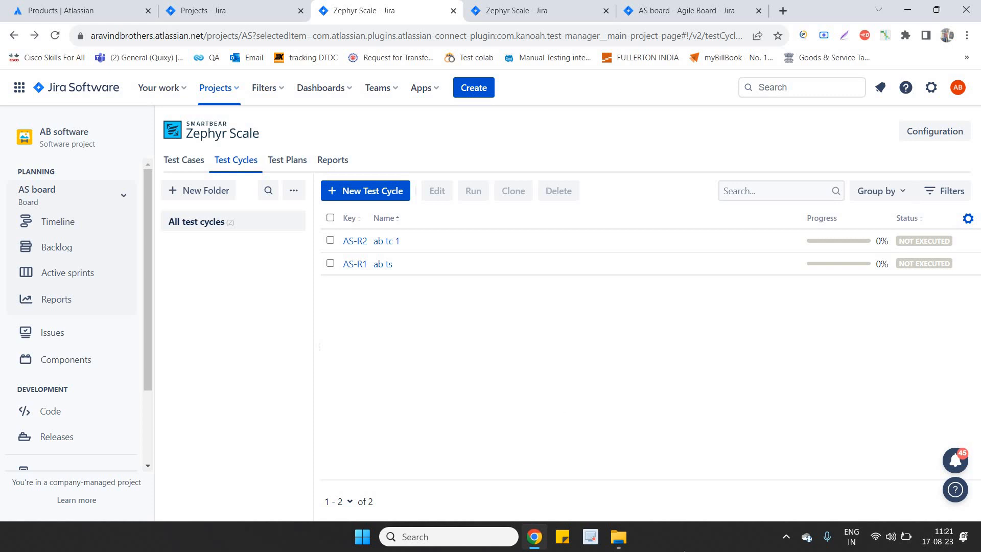
# Switch to File Explorer and open the recent Word document "JIRA Tool" in a maximized window.
pyautogui.moveTo(629, 547)
pyautogui.click(550, 493)
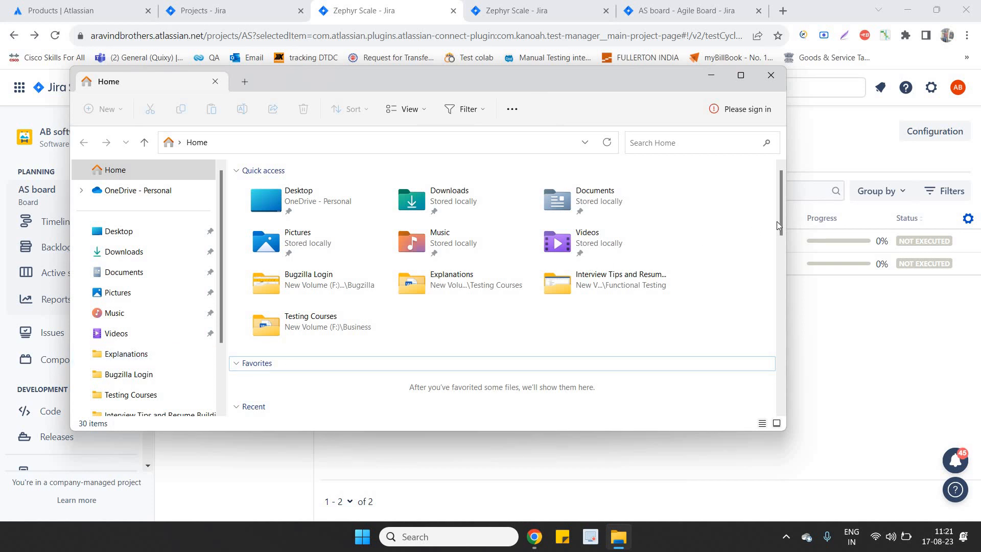
pyautogui.scroll(-1, 782, 248)
pyautogui.scroll(-3, 782, 248)
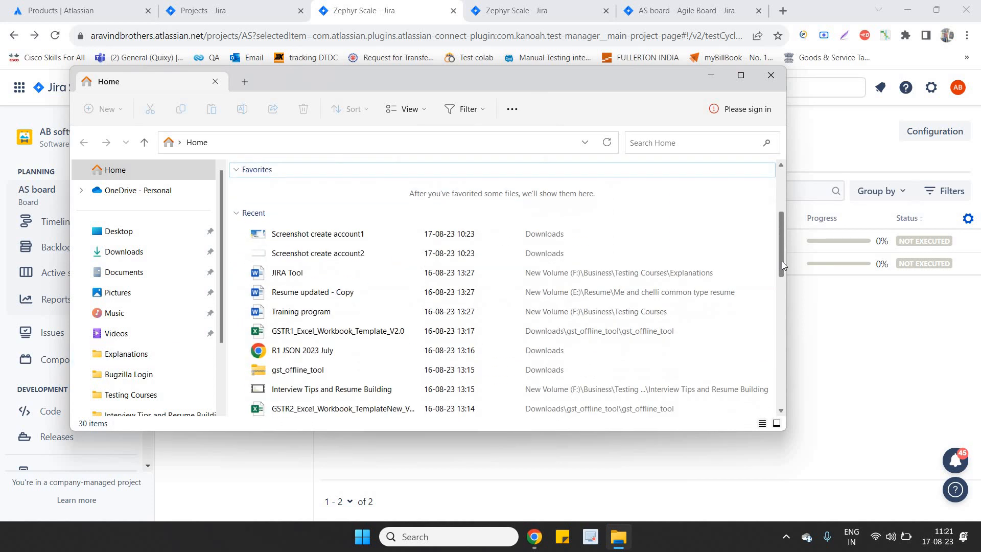
pyautogui.click(431, 276)
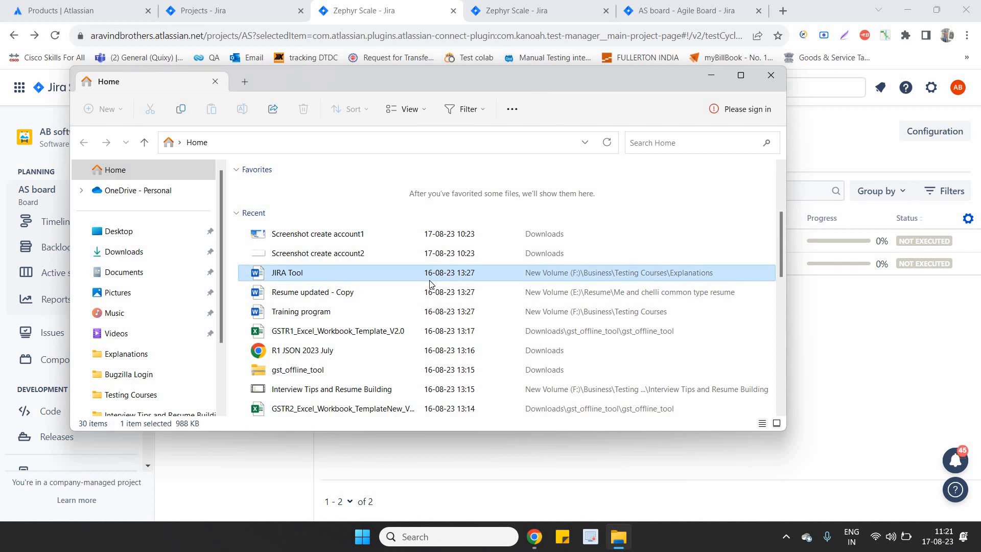
pyautogui.doubleClick(430, 281)
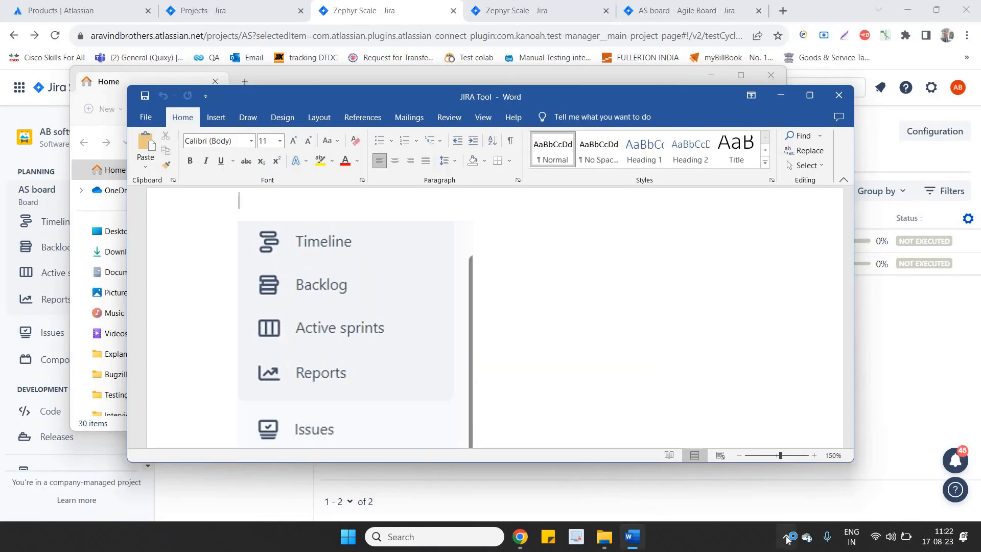
pyautogui.click(787, 537)
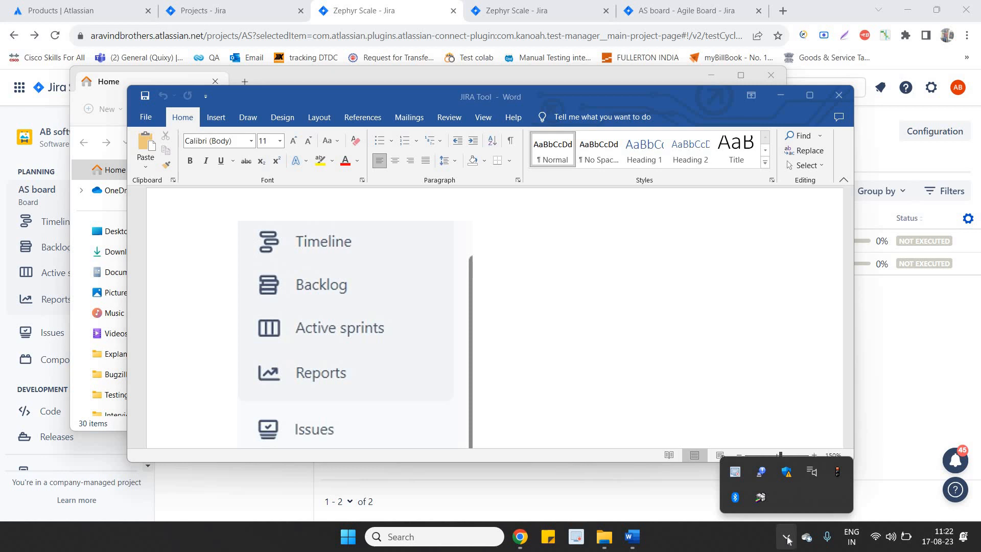
pyautogui.click(706, 529)
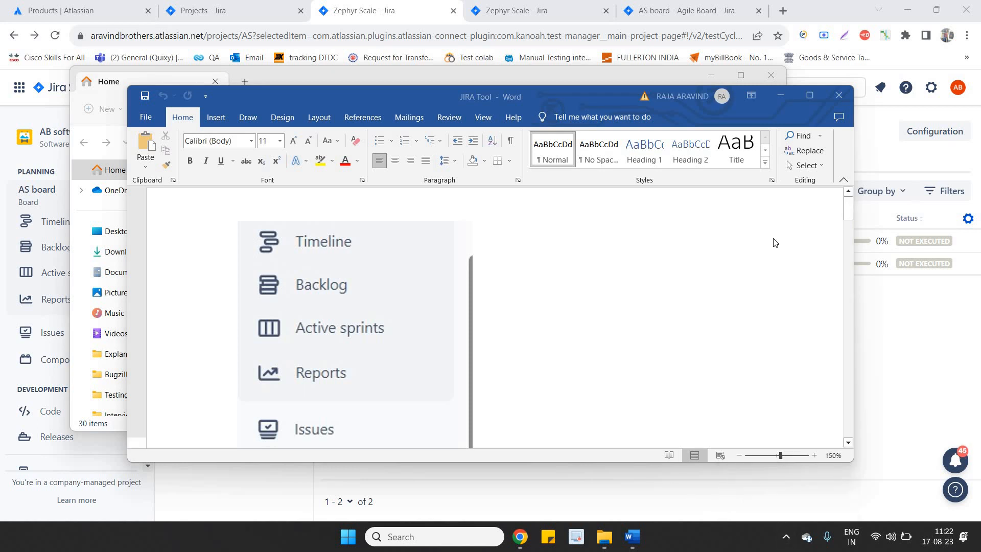
pyautogui.click(811, 96)
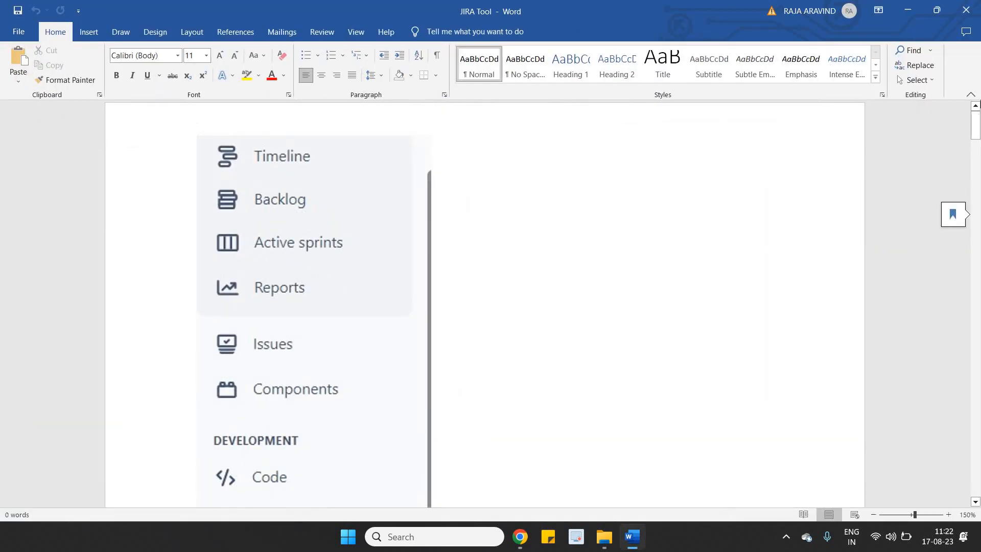
# Read through the document's screenshots of the issue types, workflow statuses, Create issue form and severity options.
pyautogui.moveTo(972, 130); pyautogui.dragTo(979, 221)
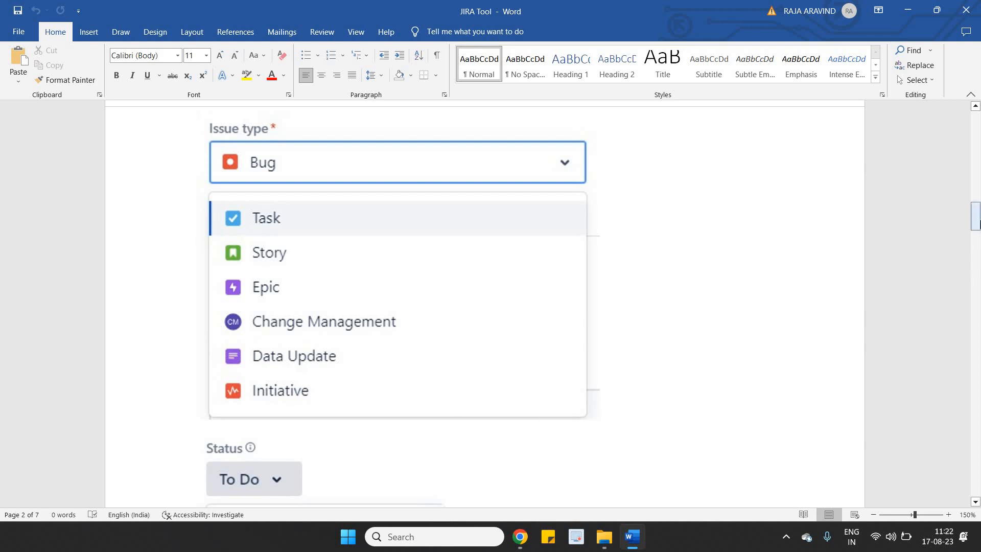
pyautogui.moveTo(976, 217); pyautogui.dragTo(977, 249)
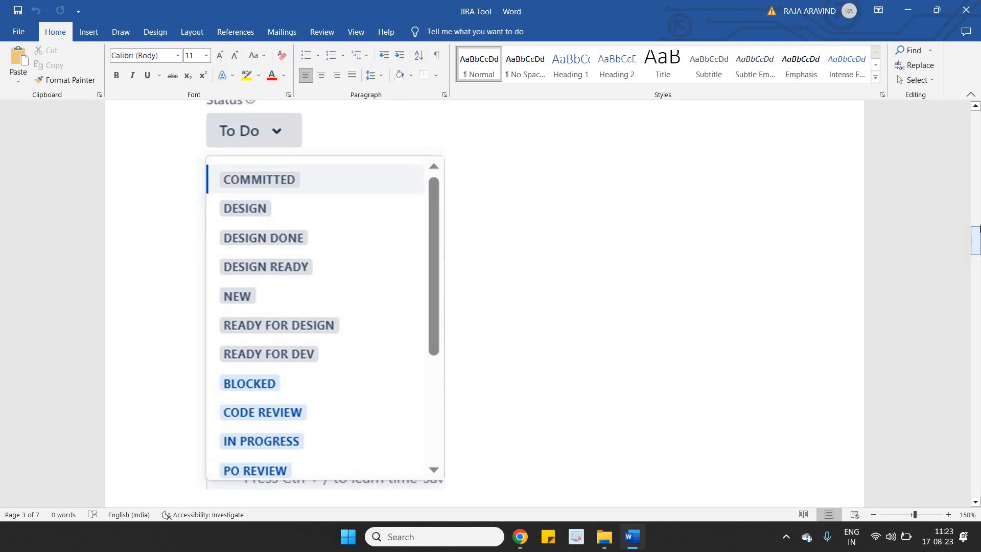
pyautogui.moveTo(977, 228); pyautogui.dragTo(975, 274)
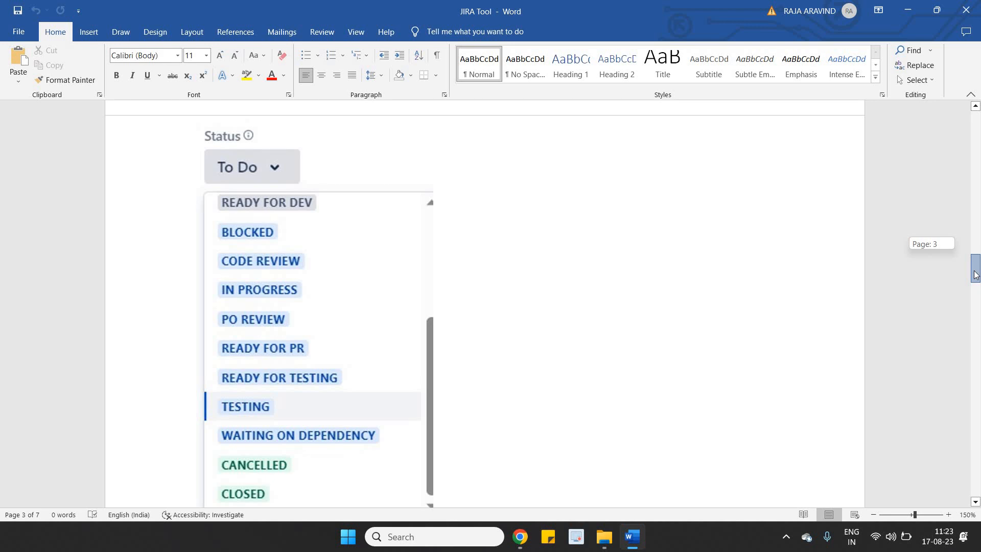
pyautogui.moveTo(976, 274); pyautogui.dragTo(976, 279)
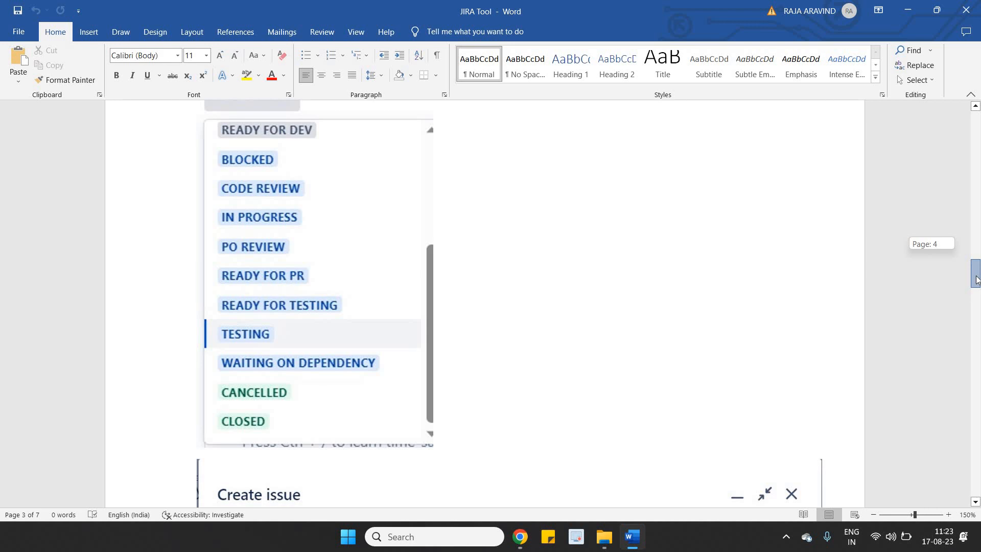
pyautogui.moveTo(977, 279); pyautogui.dragTo(977, 278)
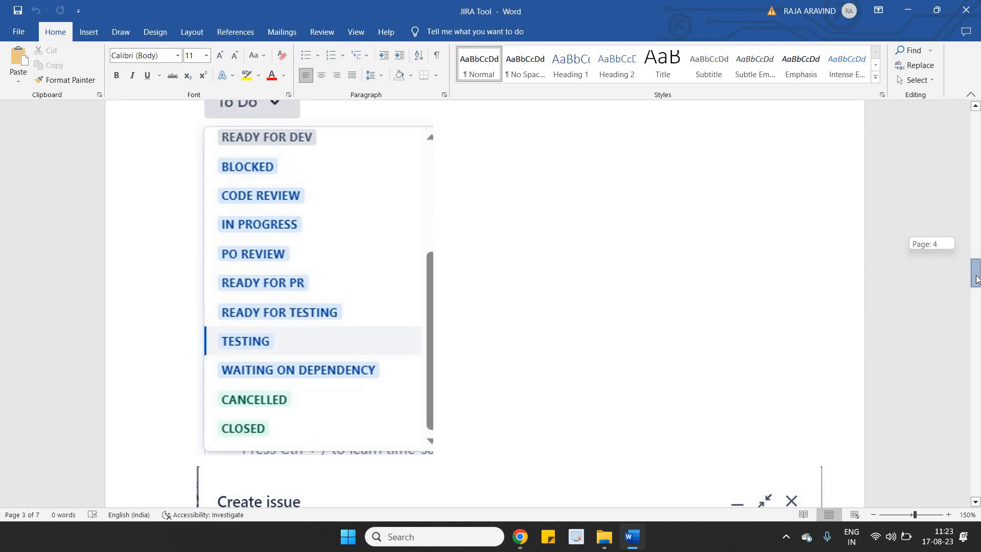
pyautogui.moveTo(976, 279); pyautogui.dragTo(977, 276)
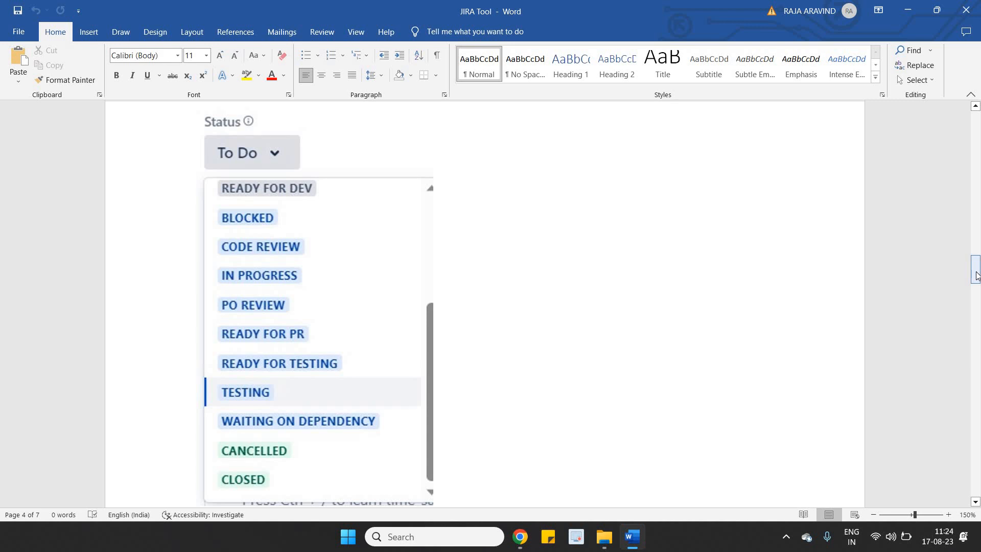
pyautogui.moveTo(977, 276); pyautogui.dragTo(977, 289)
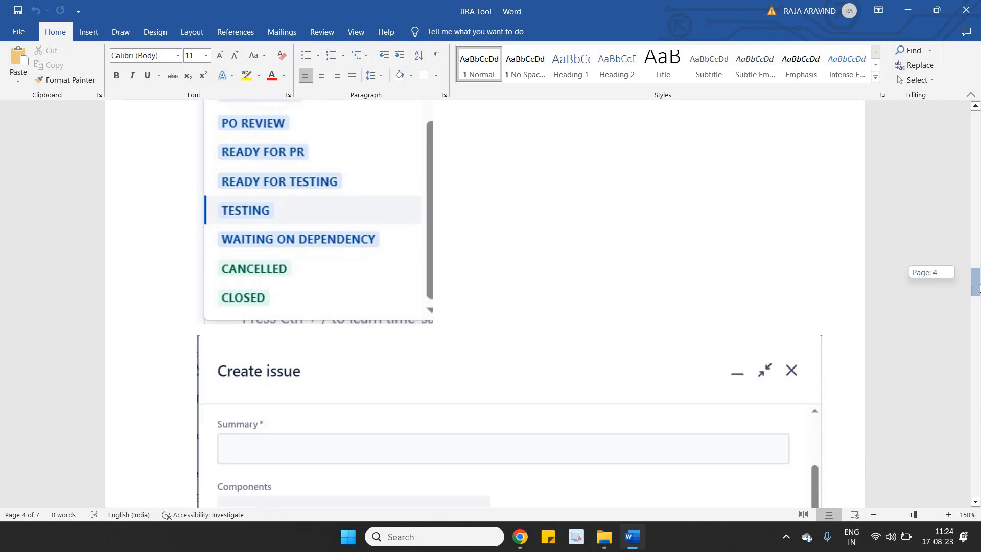
pyautogui.moveTo(978, 288); pyautogui.dragTo(978, 289)
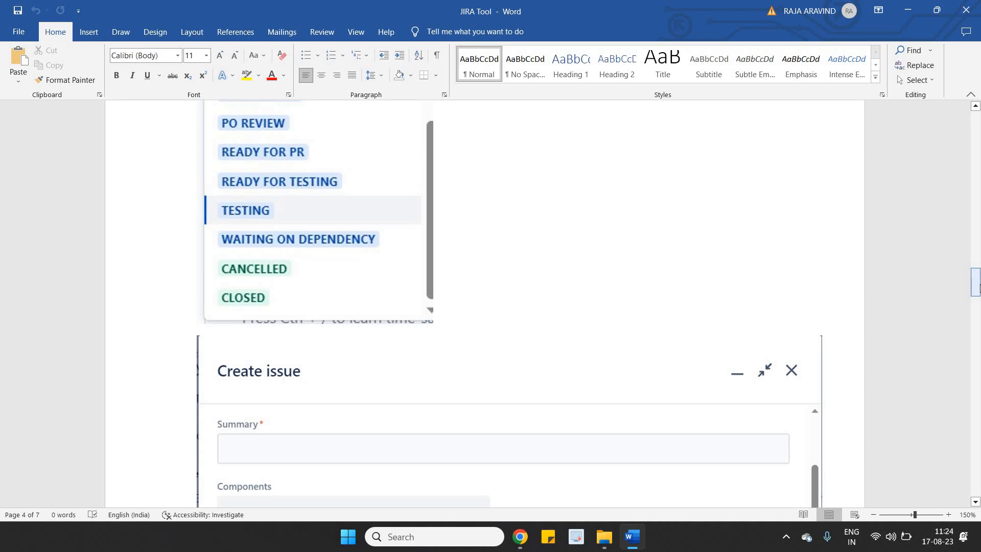
pyautogui.moveTo(979, 288); pyautogui.dragTo(979, 293)
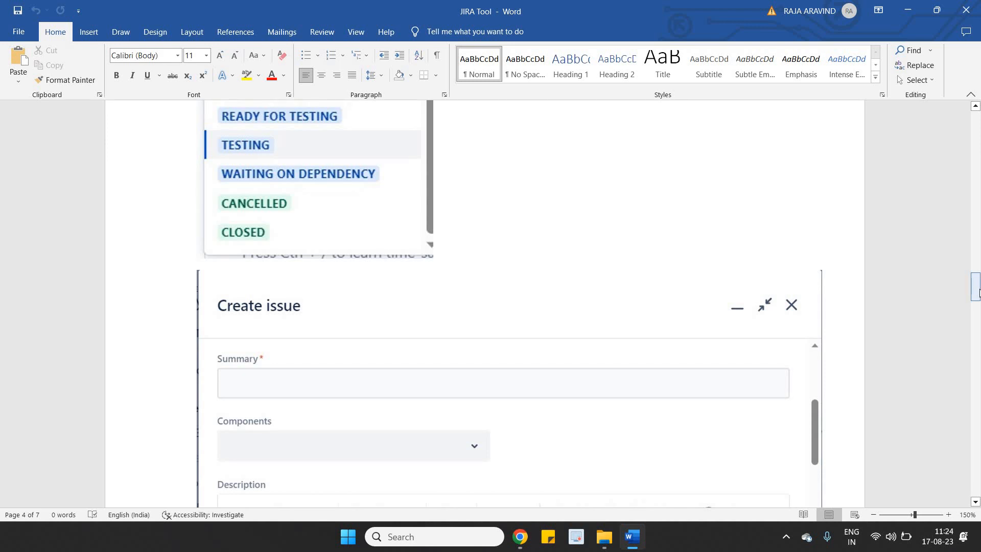
pyautogui.moveTo(979, 302); pyautogui.dragTo(978, 446)
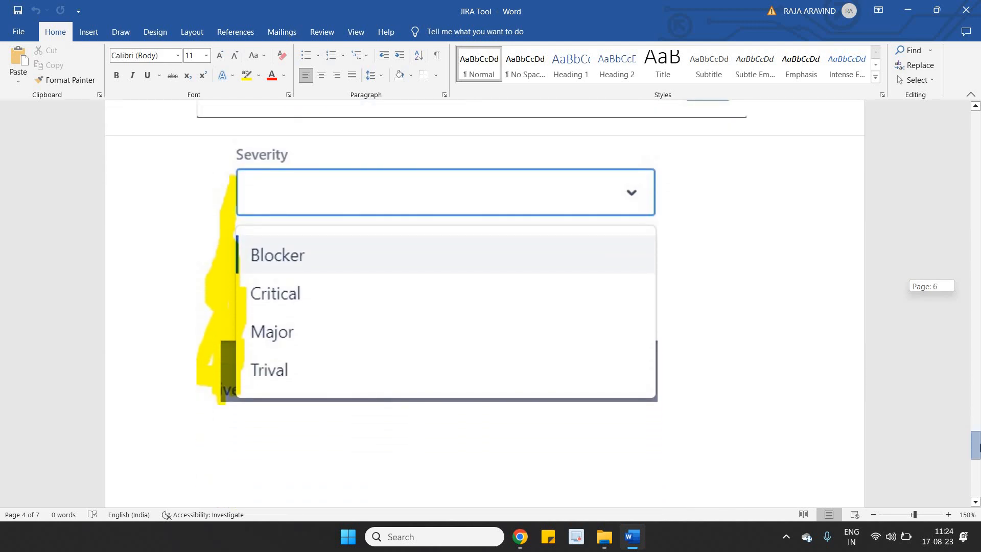
pyautogui.moveTo(978, 446); pyautogui.dragTo(979, 446)
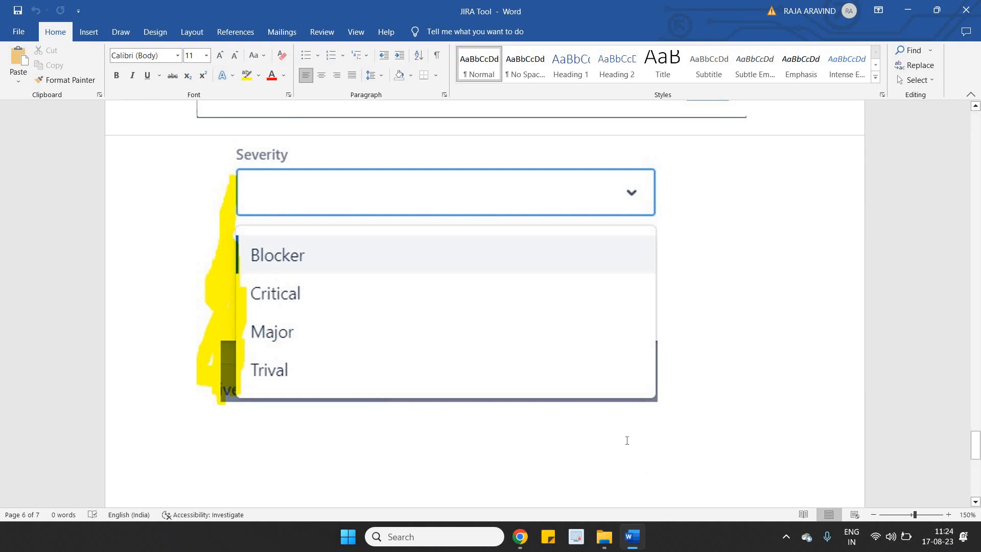
# Switch back to Jira in Chrome, start a new story in the AB software project and set its priority to High.
pyautogui.hotkey('alt', 'Tab')
pyautogui.press('Tab')
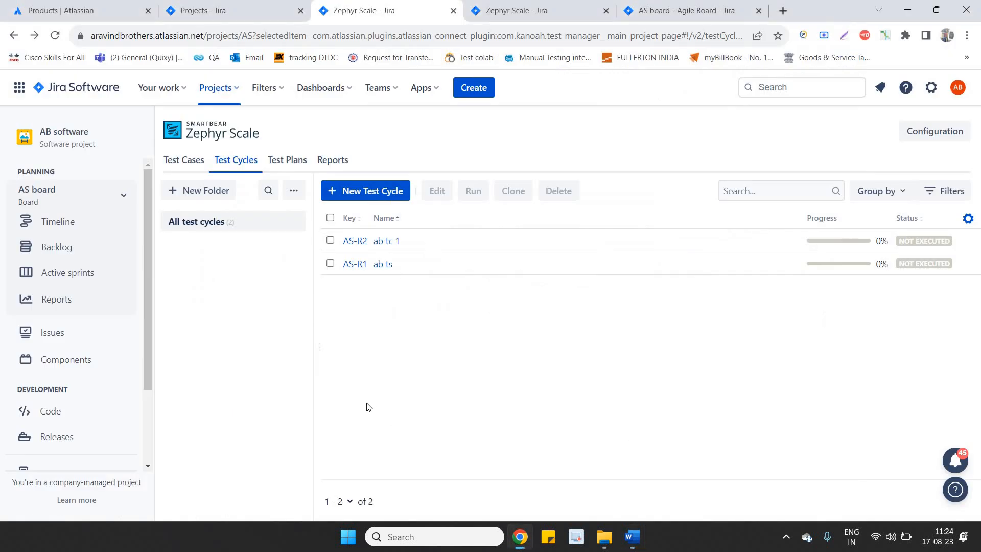
pyautogui.click(481, 90)
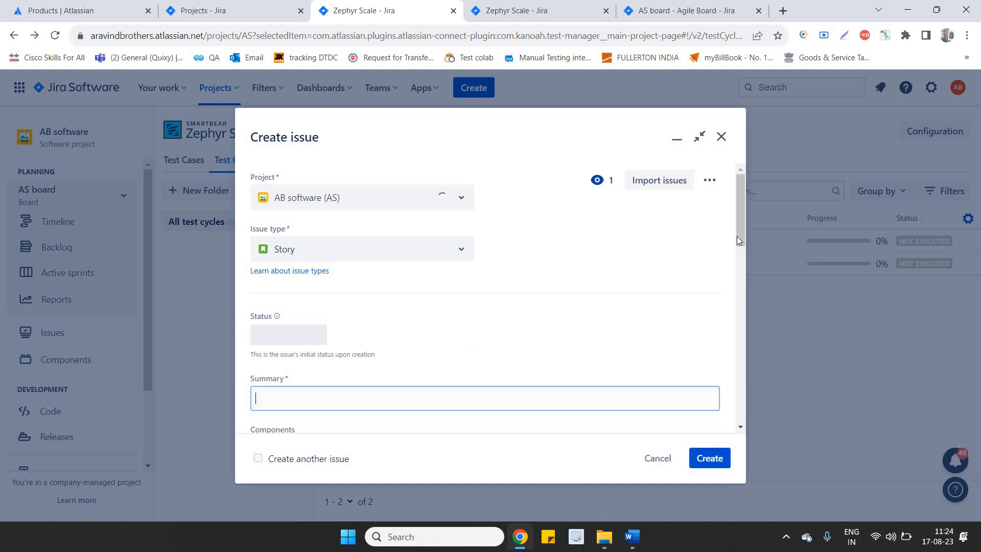
pyautogui.moveTo(738, 235); pyautogui.dragTo(758, 394)
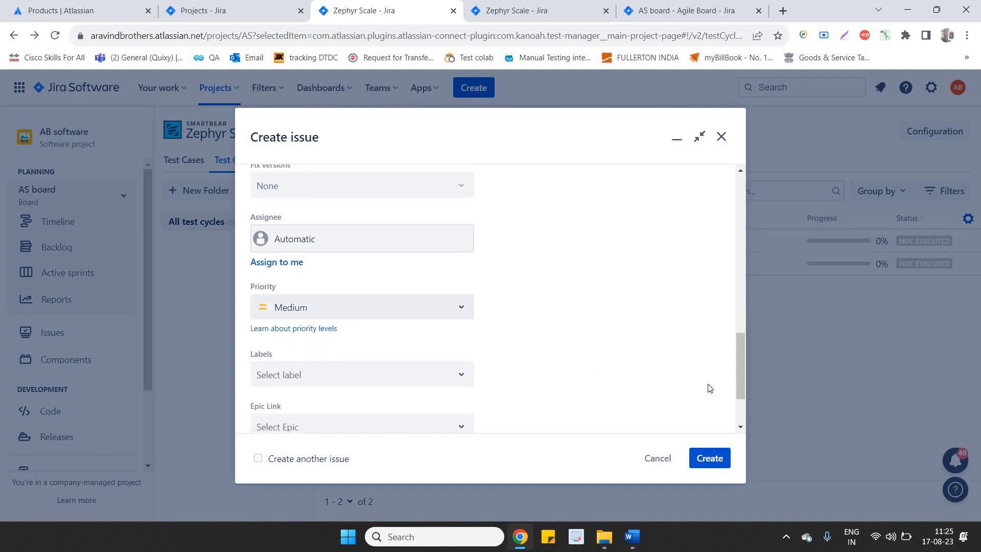
pyautogui.moveTo(742, 386); pyautogui.dragTo(744, 427)
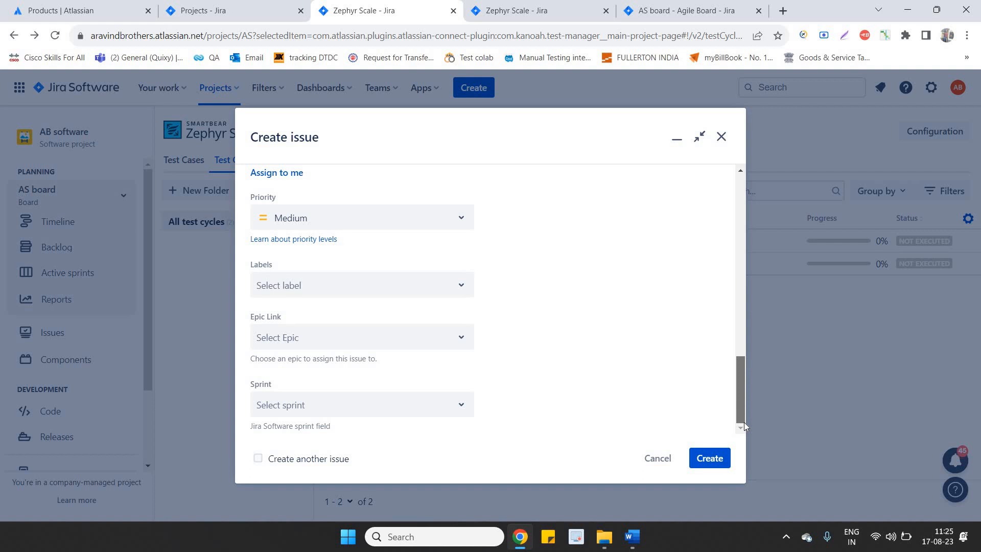
pyautogui.click(436, 221)
pyautogui.click(403, 273)
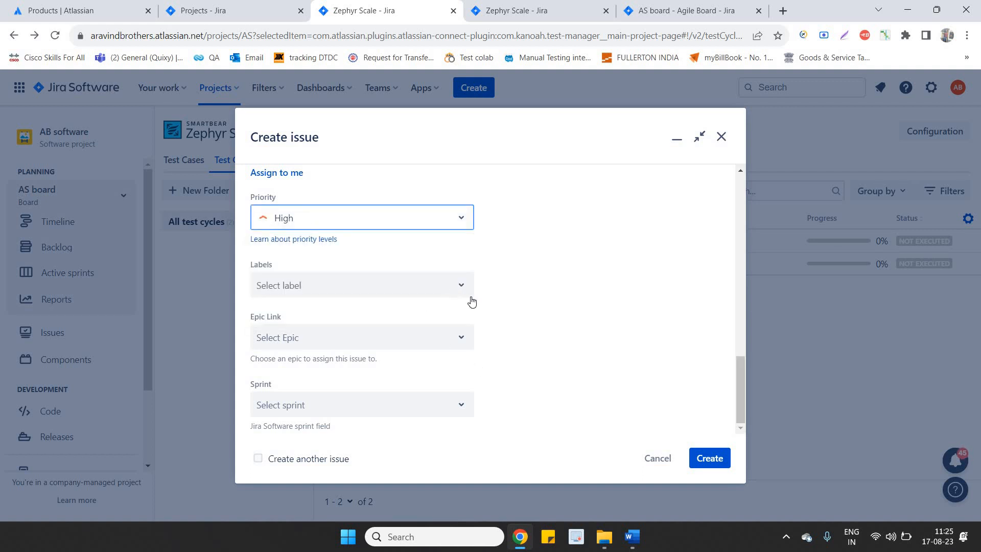
pyautogui.click(540, 318)
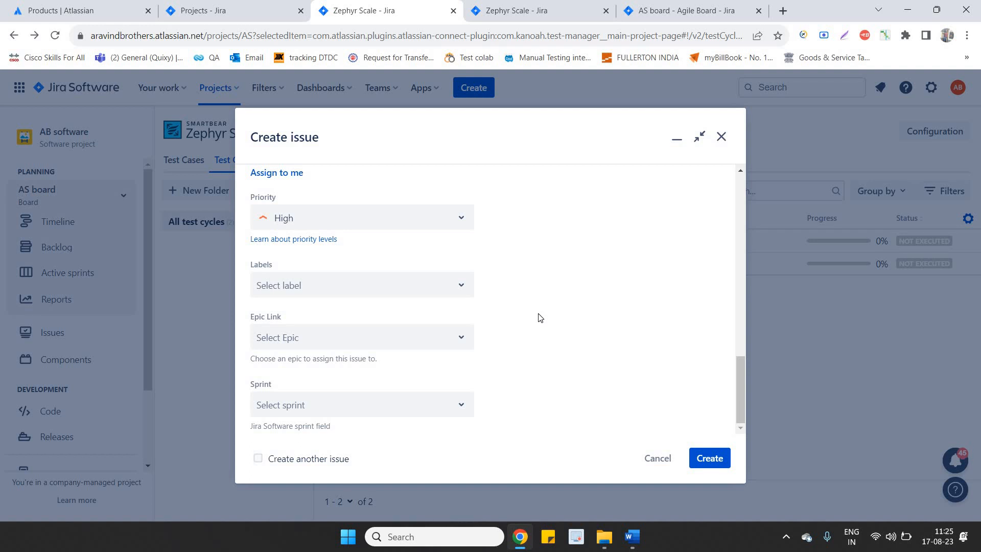
# Switch to the JIRA Tool document in Word to review the severity options and return to its first page.
pyautogui.hotkey('alt', 'Tab')
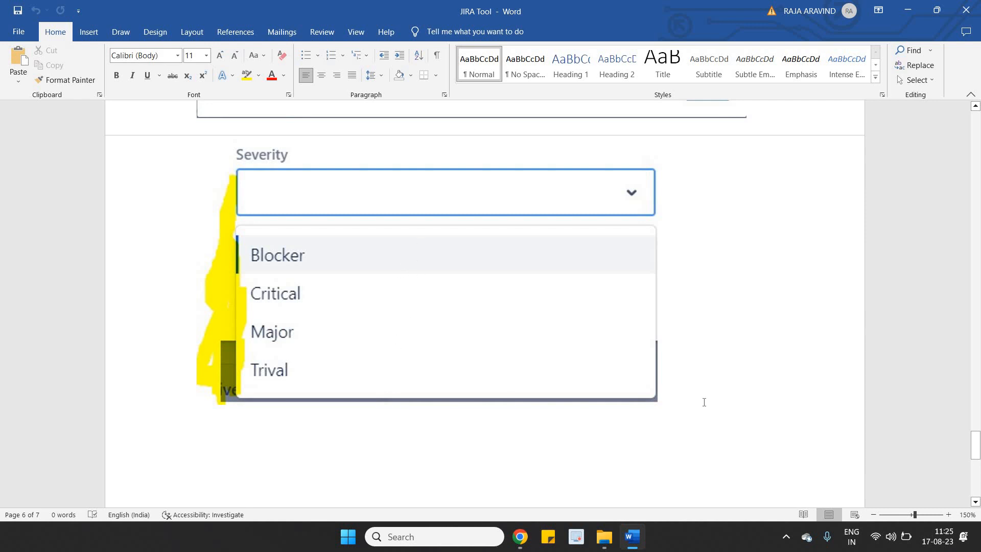
pyautogui.moveTo(976, 451); pyautogui.dragTo(979, 118)
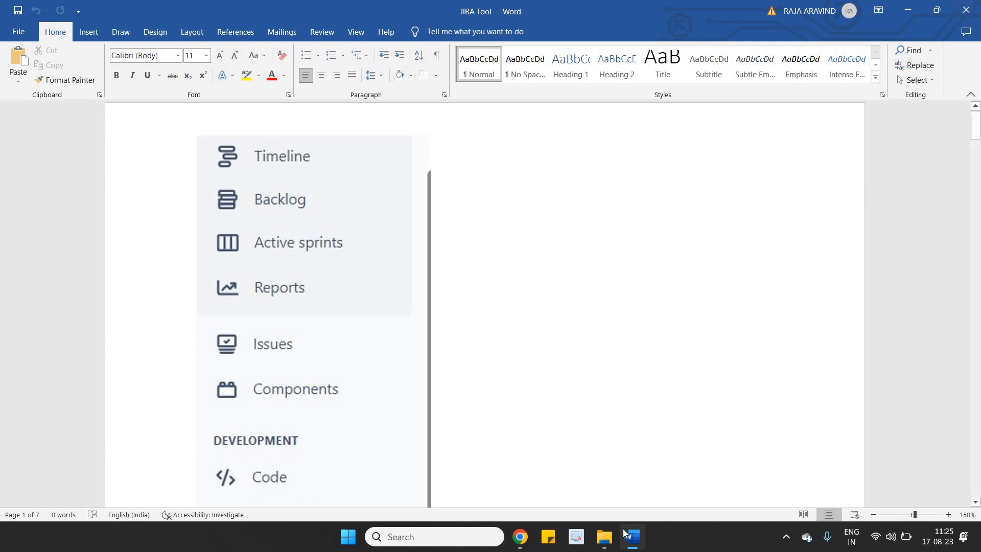
# Open the recent document "Training program" from File Explorer, maximize it and read the course outline through to the closing note.
pyautogui.click(605, 536)
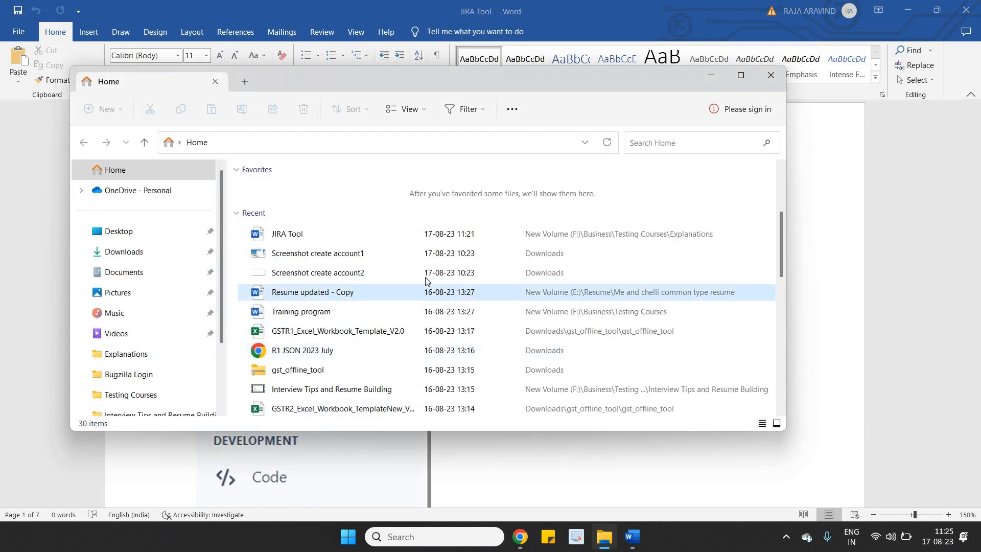
pyautogui.click(404, 311)
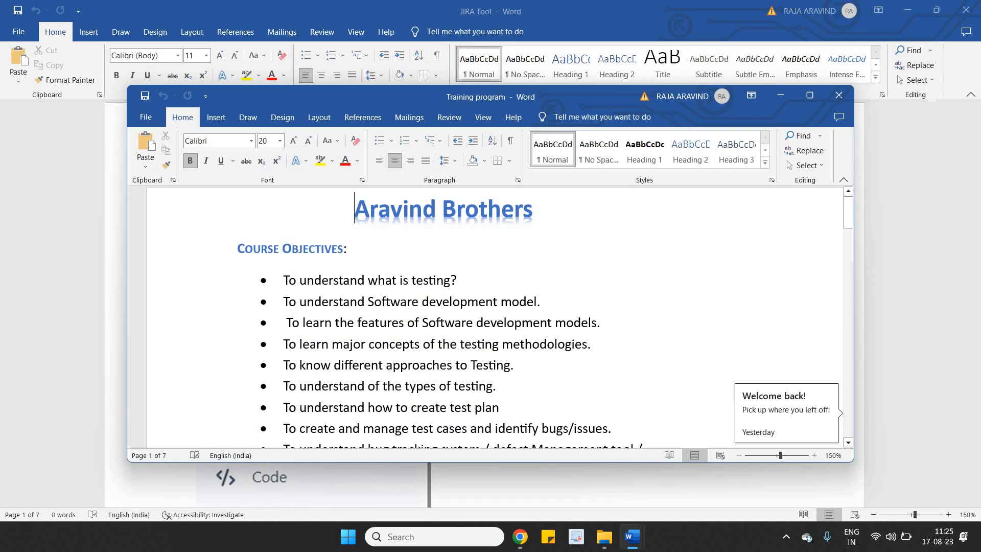
pyautogui.click(809, 96)
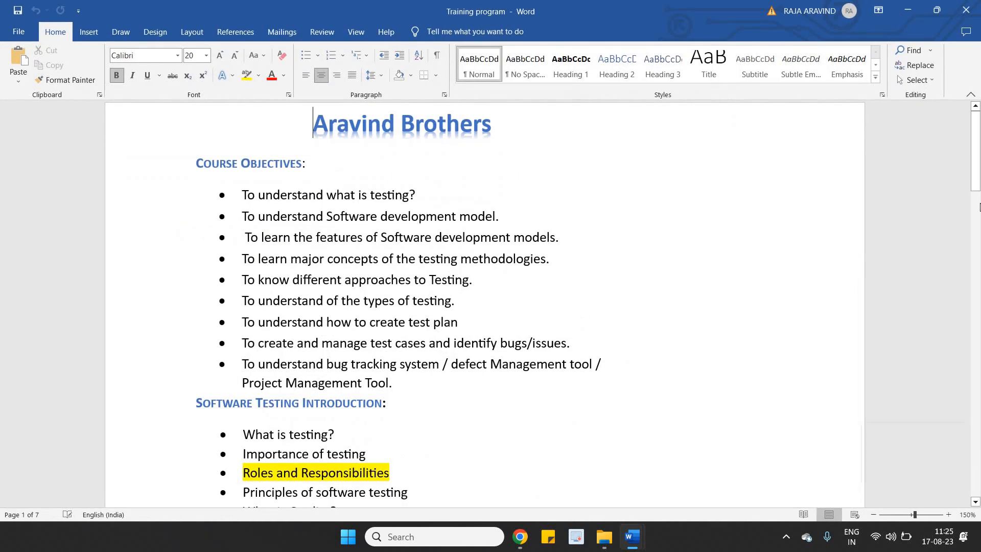
pyautogui.moveTo(980, 173); pyautogui.dragTo(979, 443)
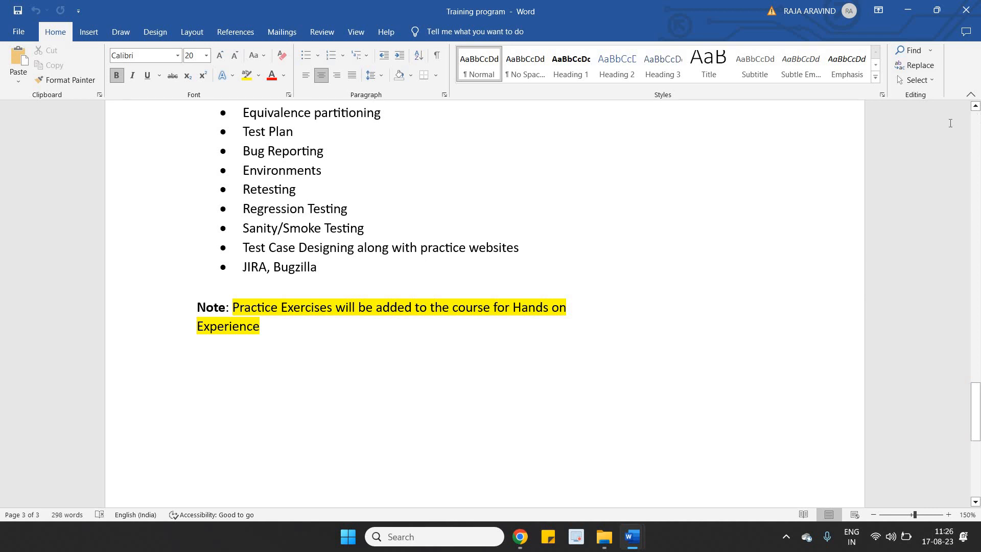
# Close the Training program and JIRA Tool documents.
pyautogui.click(972, 6)
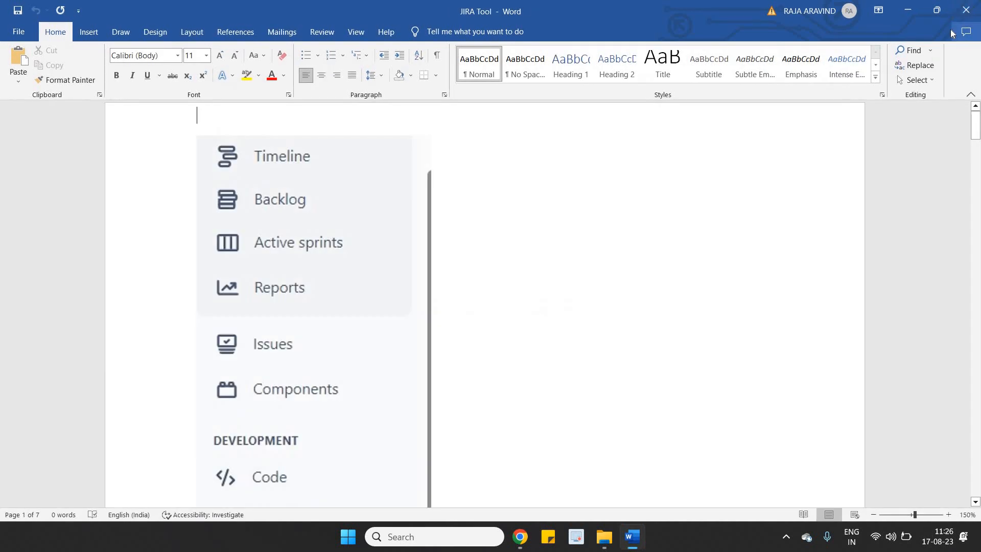
pyautogui.click(972, 6)
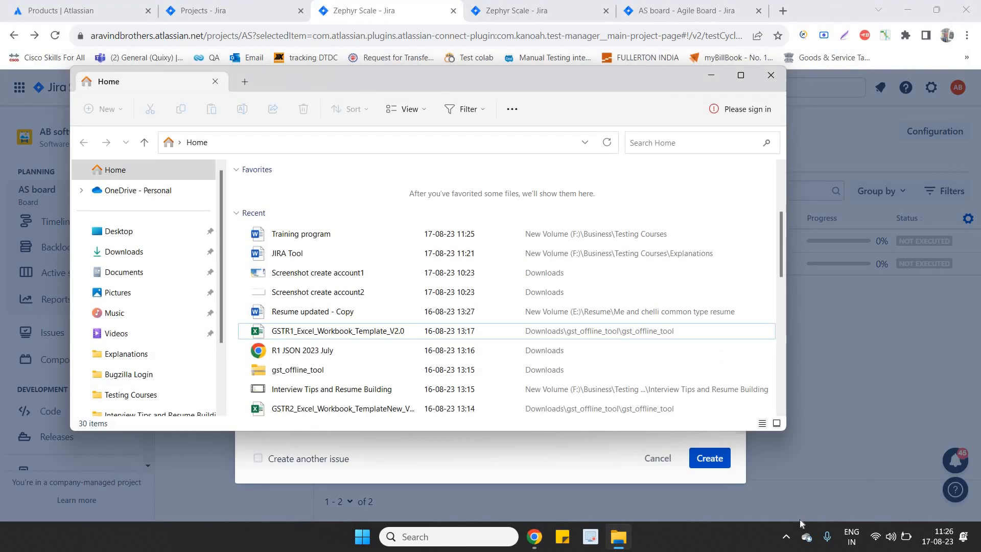
pyautogui.click(787, 537)
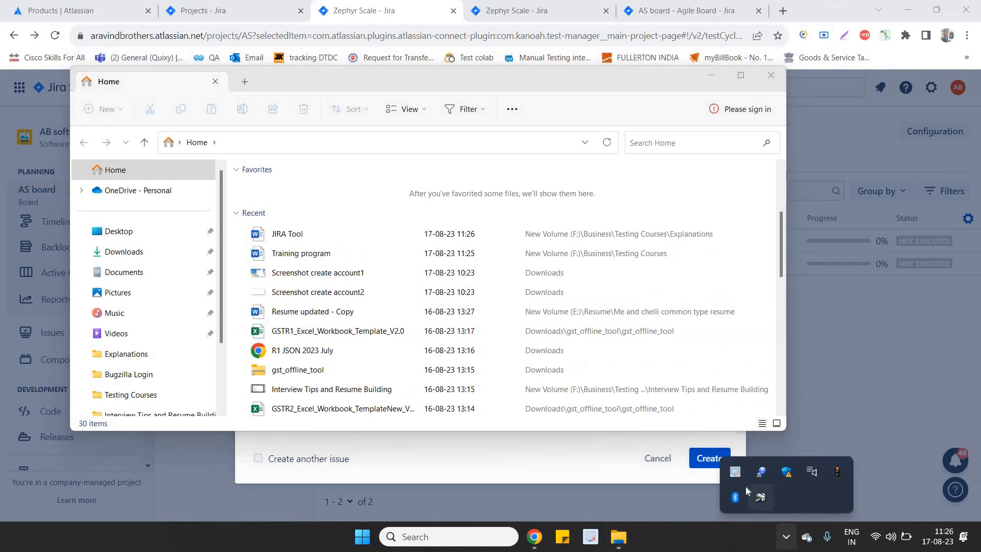